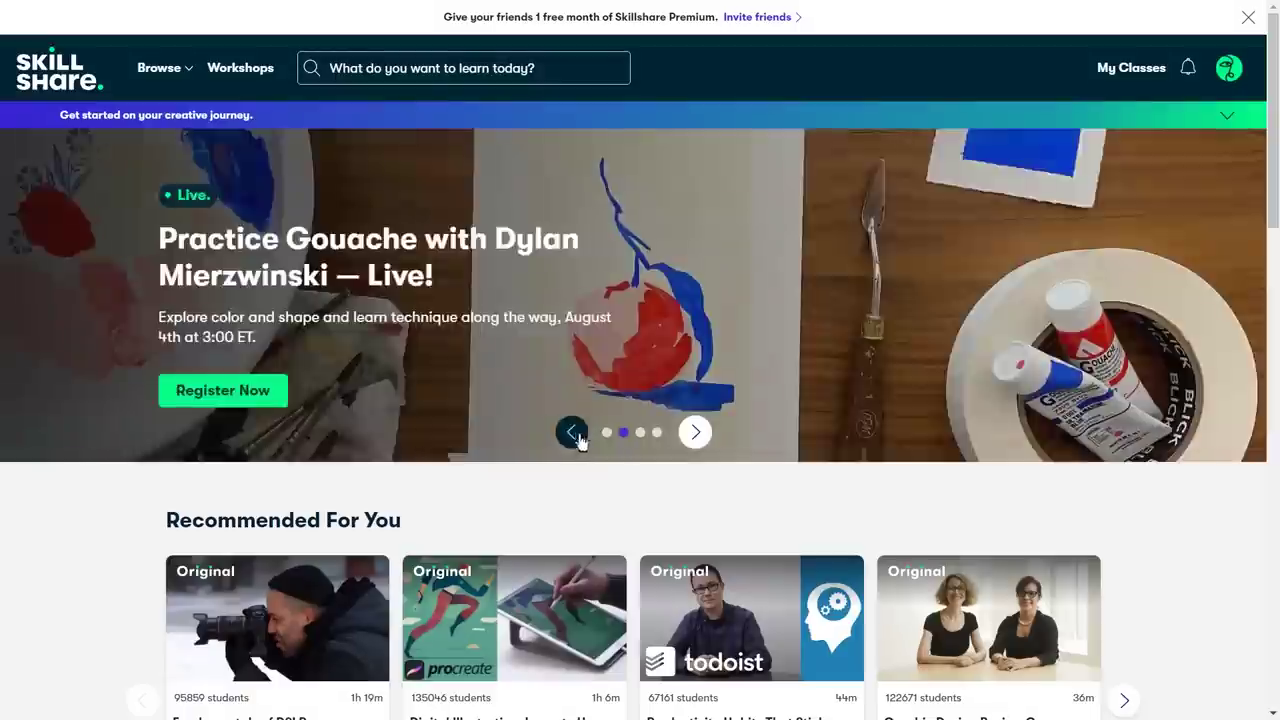
Search the Skillshare classes for "product photography".
left_click(571, 432)
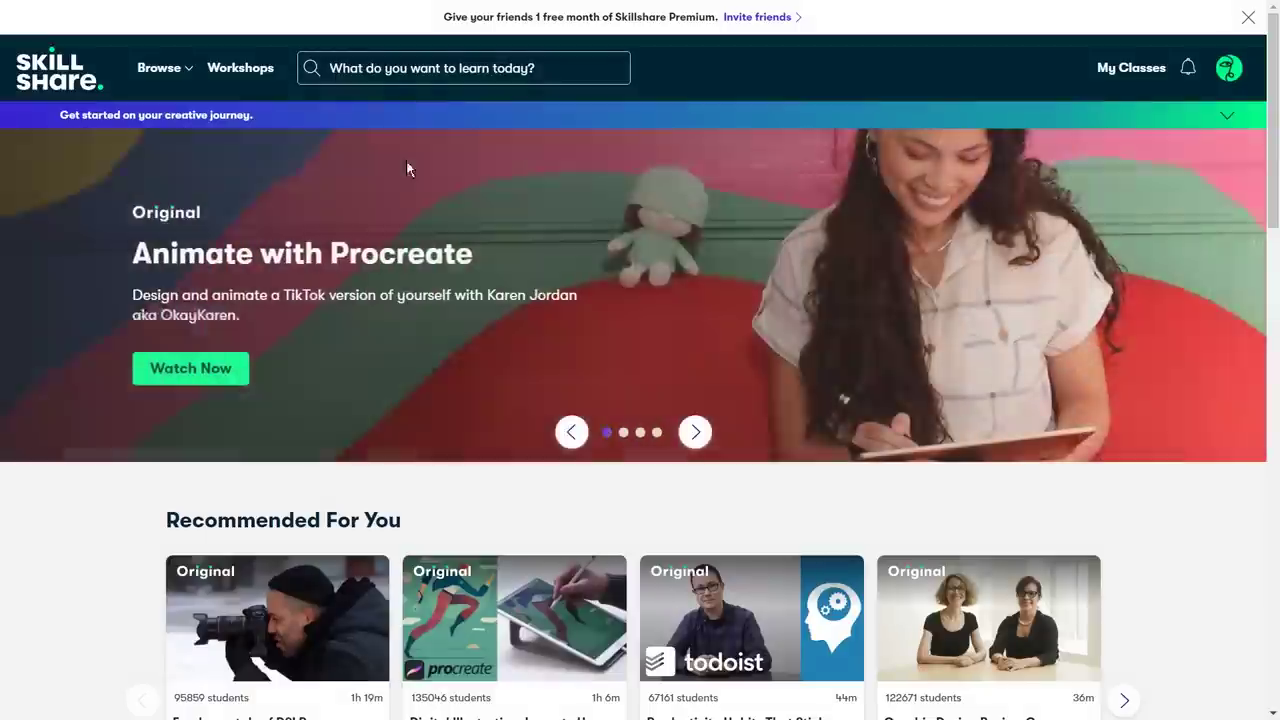
left_click(424, 68)
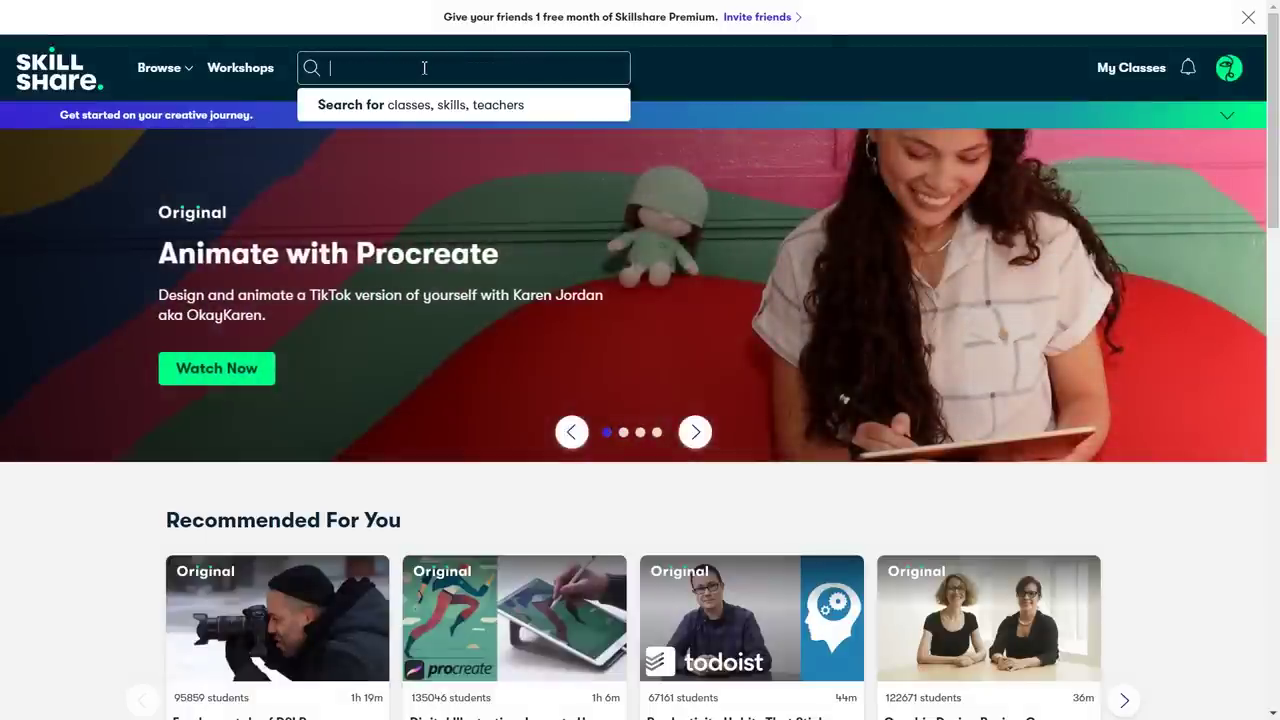
type("product photogra")
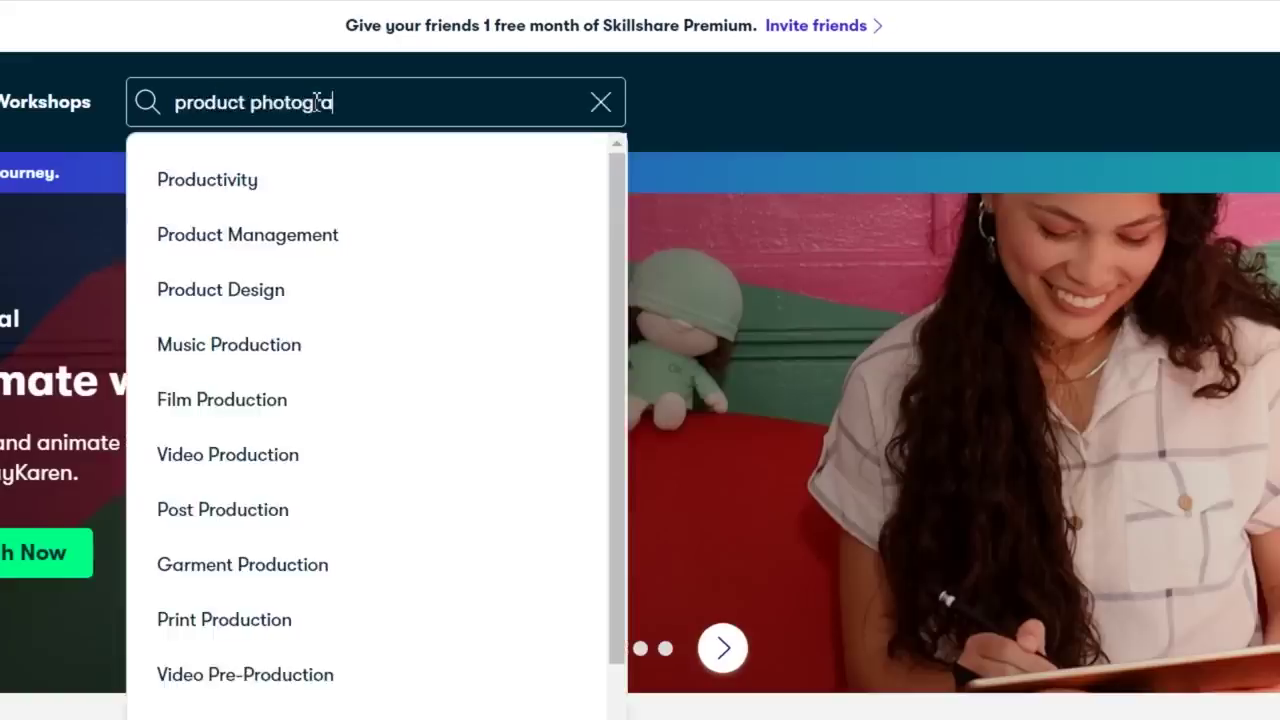
type("phy")
key("Return")
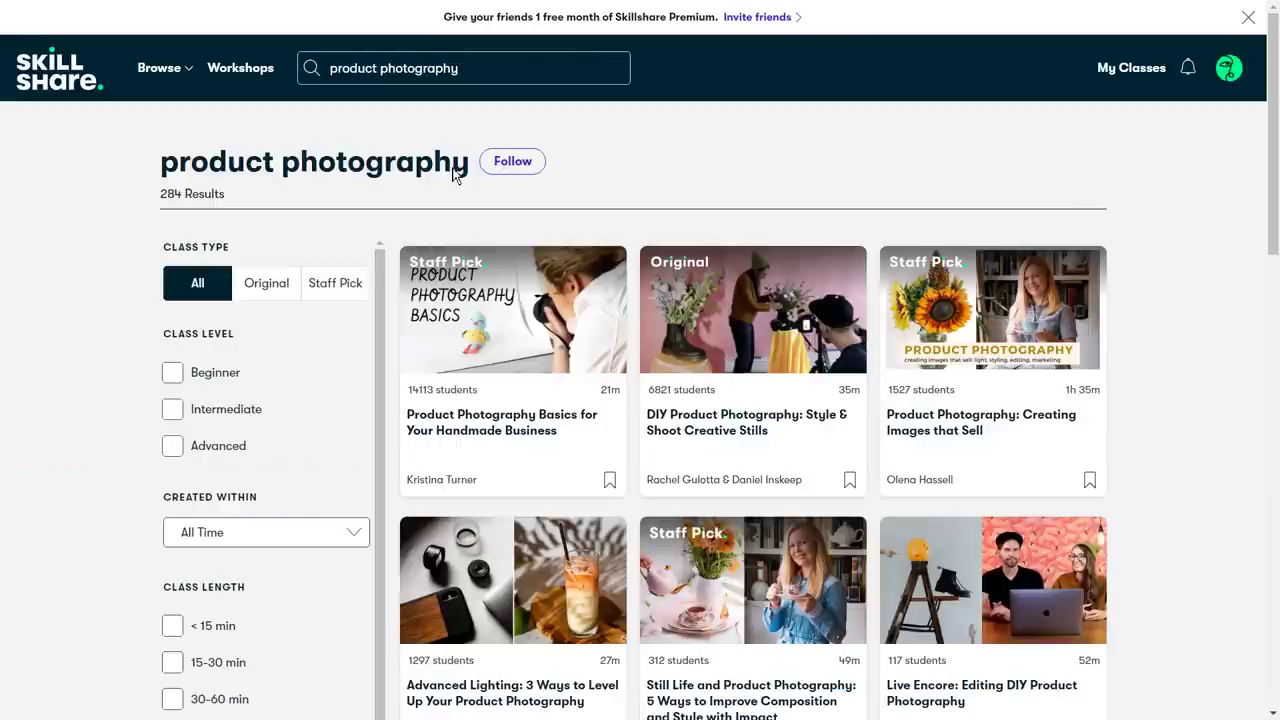
Browse the product photography results and open the class "Product Photography, Composing With Ingredients".
scroll(430, 362, "down", 1)
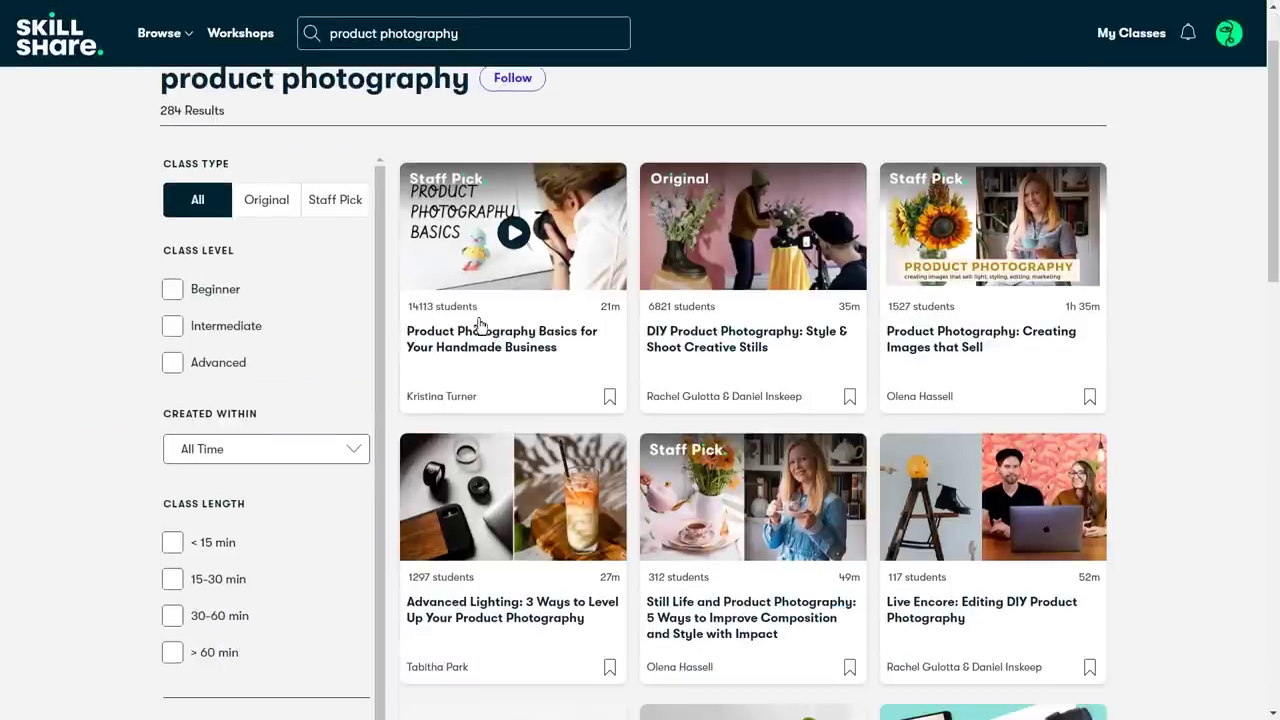
scroll(479, 324, "down", 3)
scroll(754, 338, "down", 3)
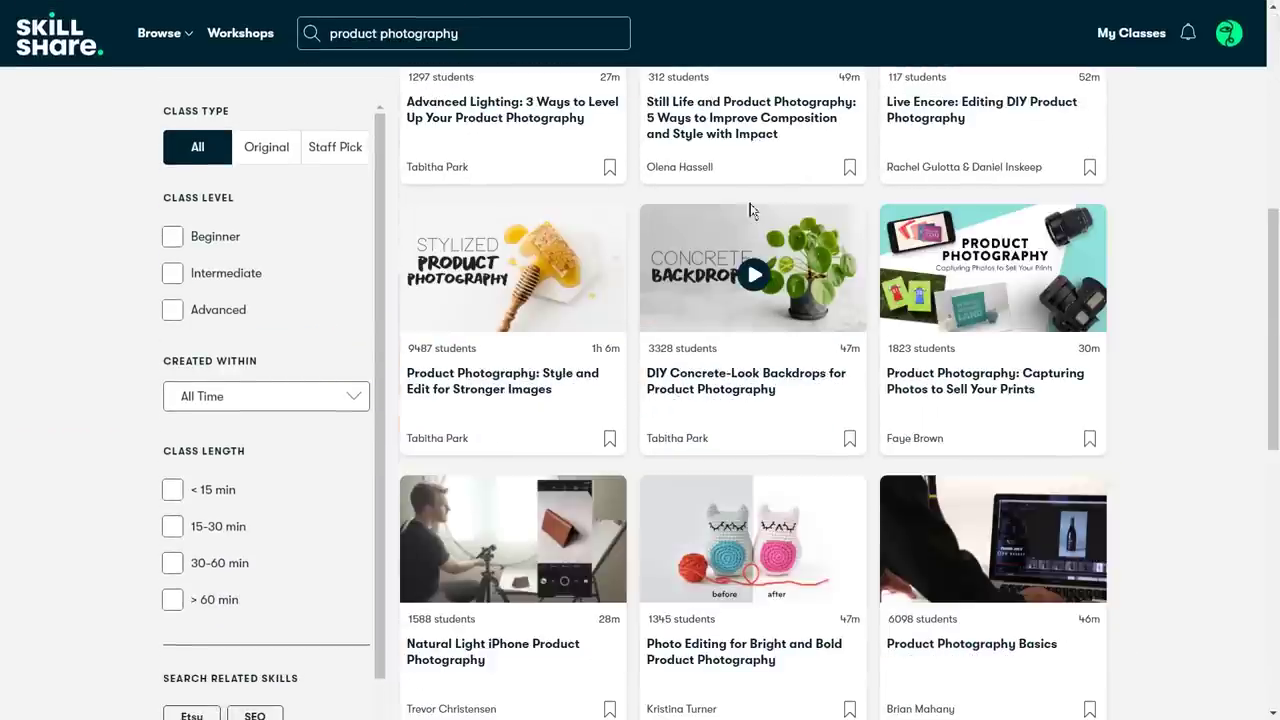
left_click(988, 556)
left_click(975, 468)
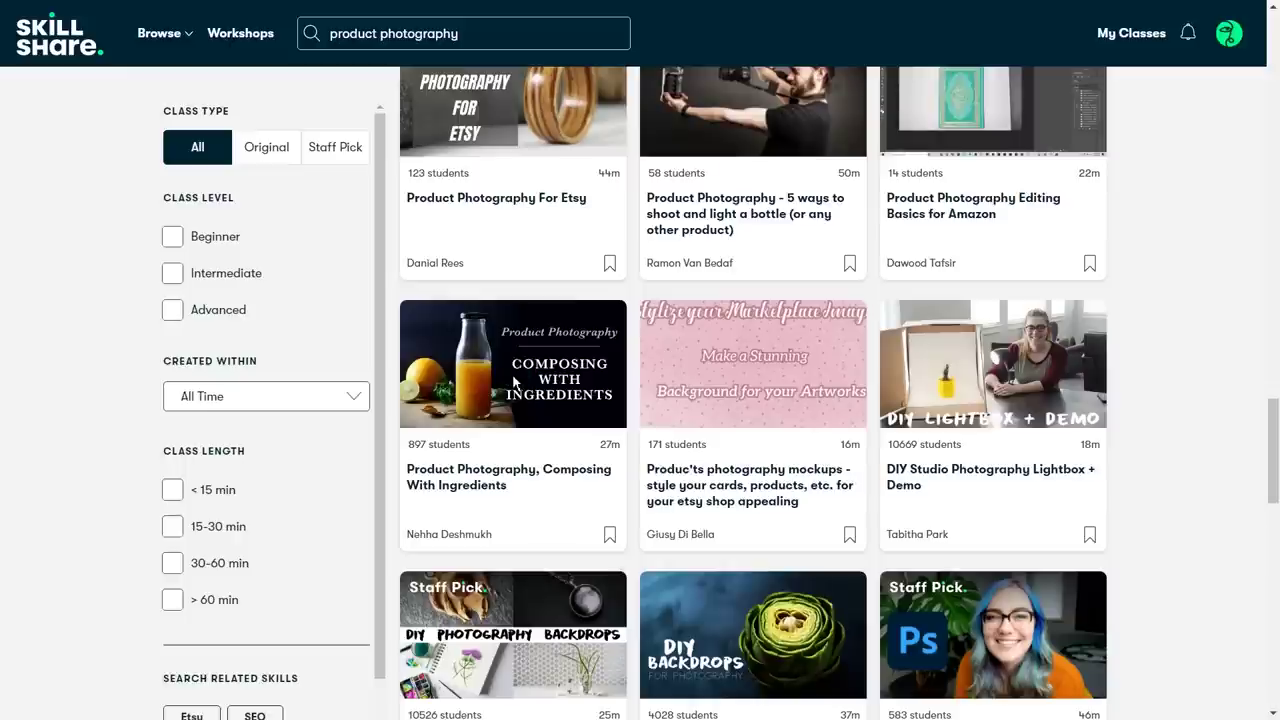
left_click(513, 381)
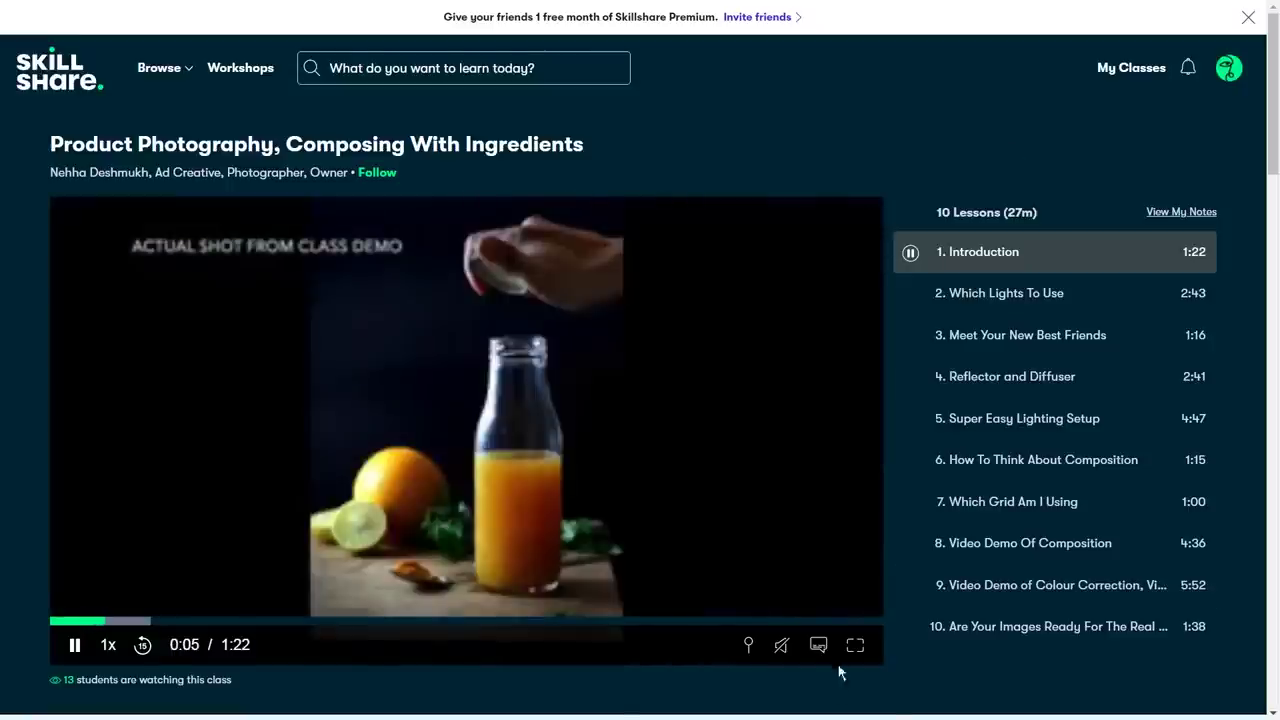
Read through the class's About section, including its sample photo and list of covered topics.
scroll(960, 377, "down", 8)
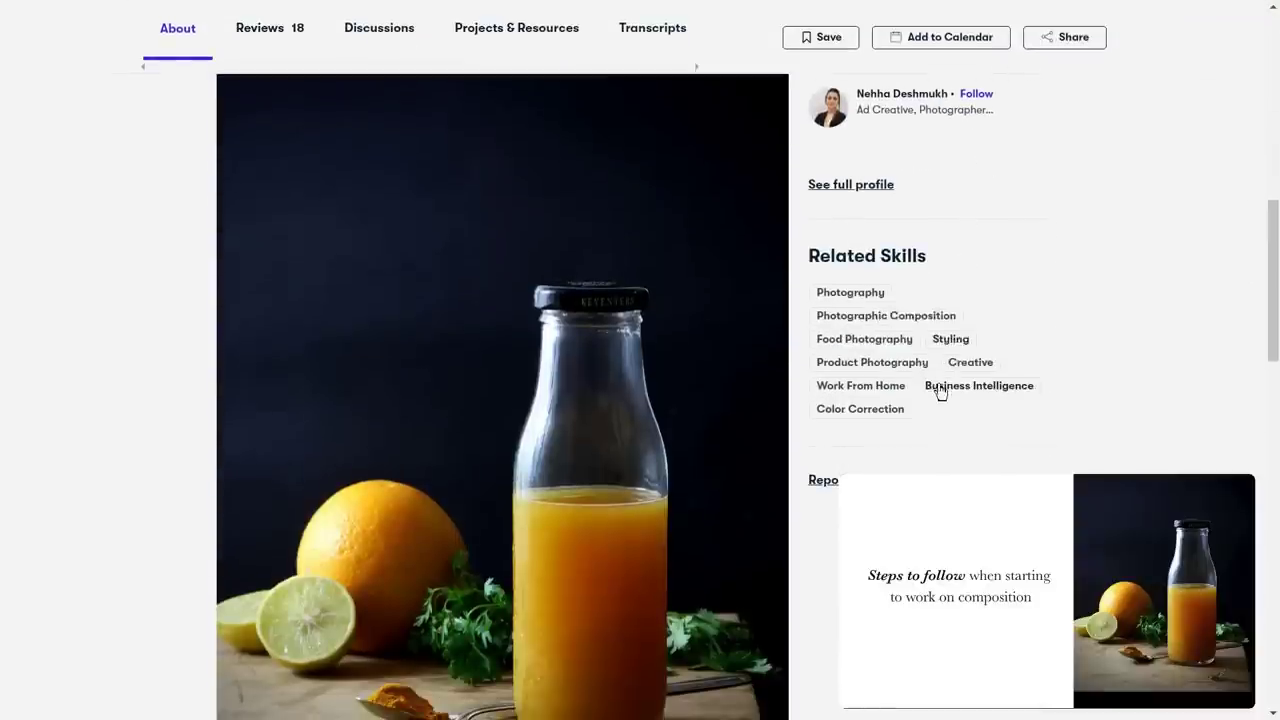
scroll(933, 305, "down", 5)
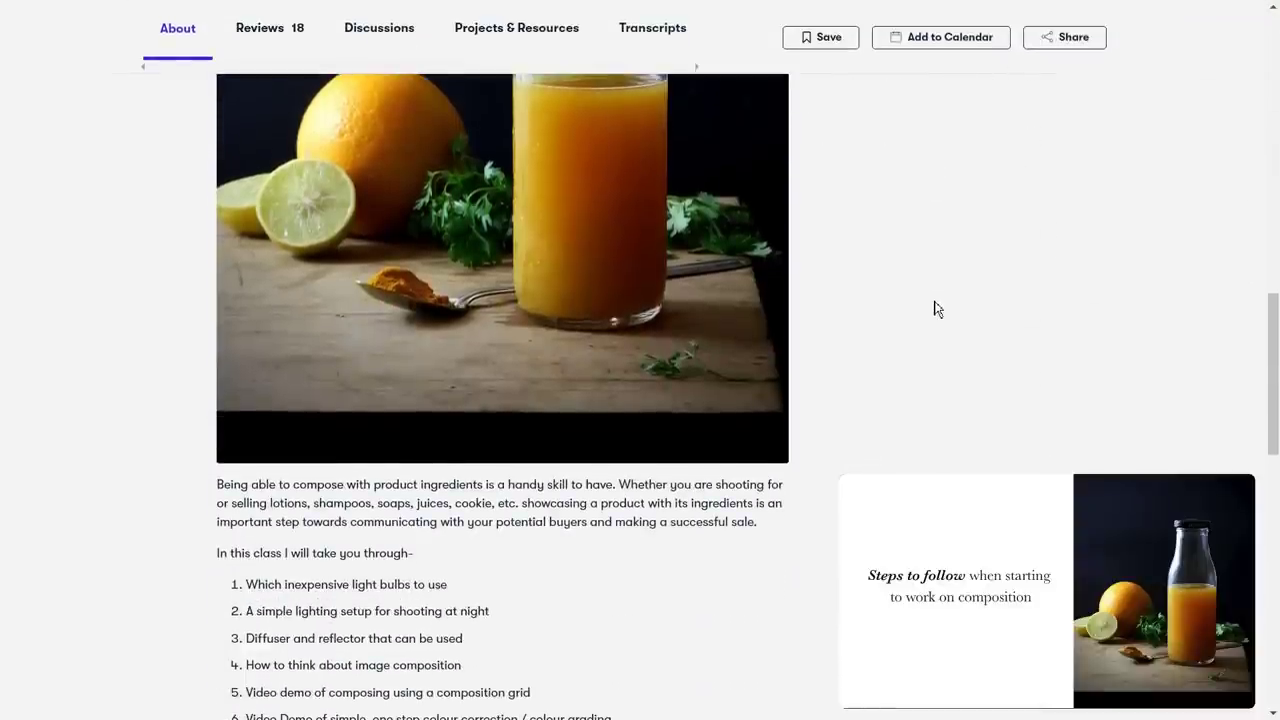
scroll(773, 416, "down", 2)
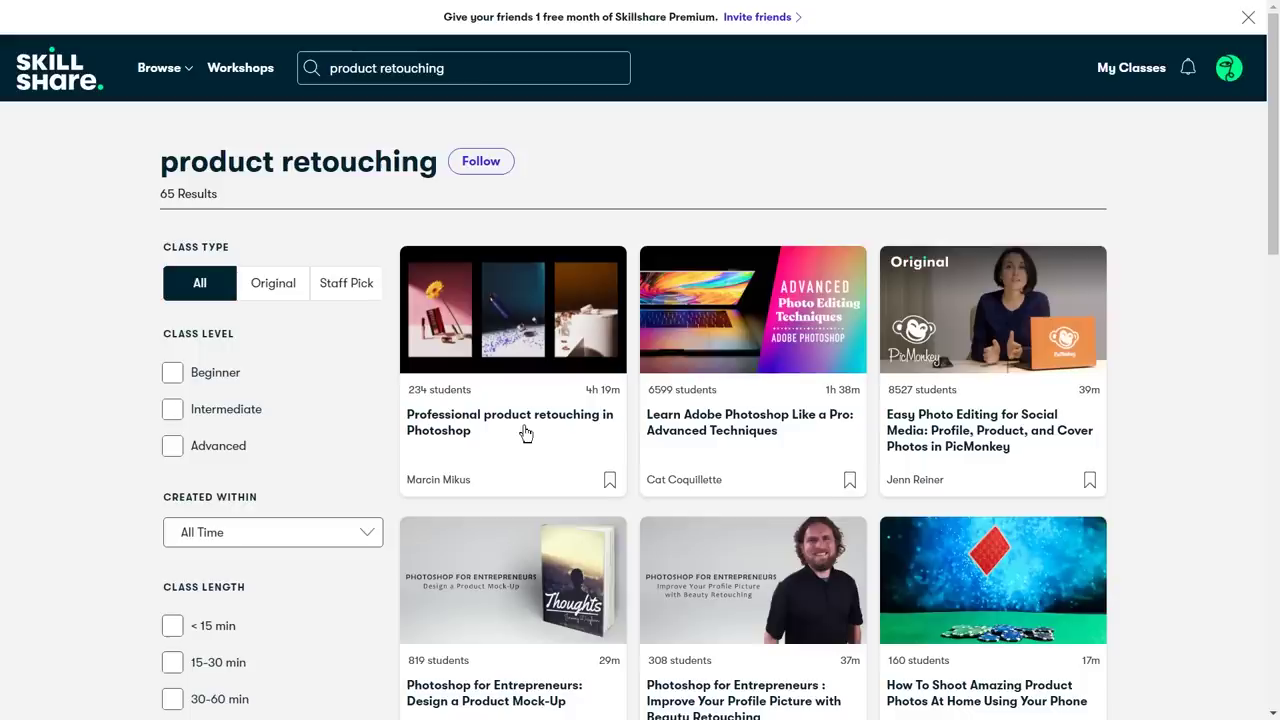
Open the class "Professional product retouching in Photoshop" and start its Extend Background lesson.
left_click(525, 432)
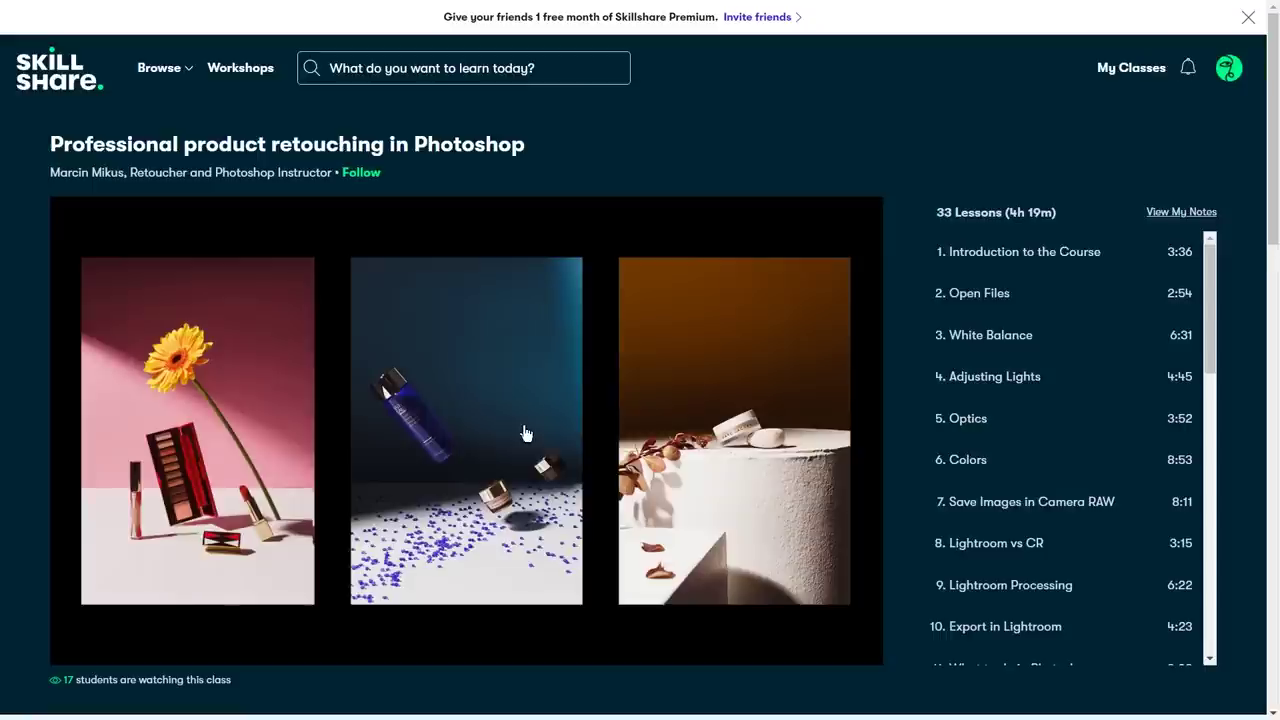
scroll(860, 180, "down", 5)
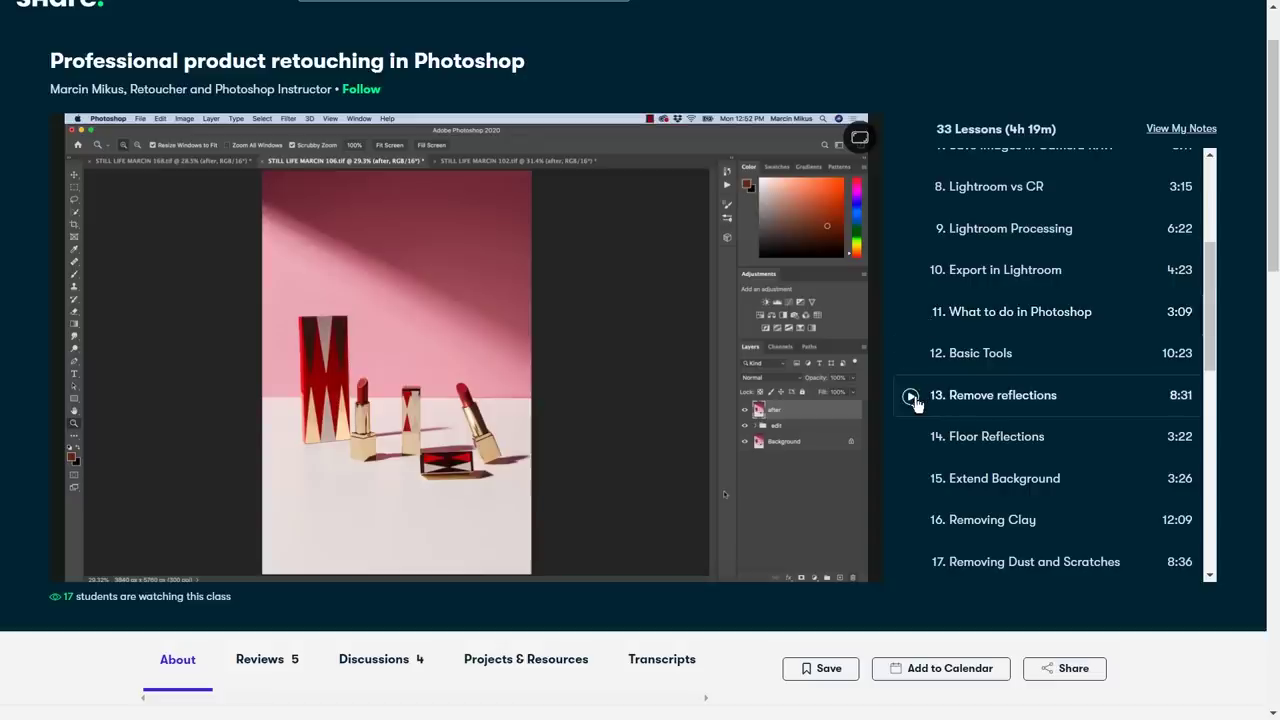
left_click(912, 478)
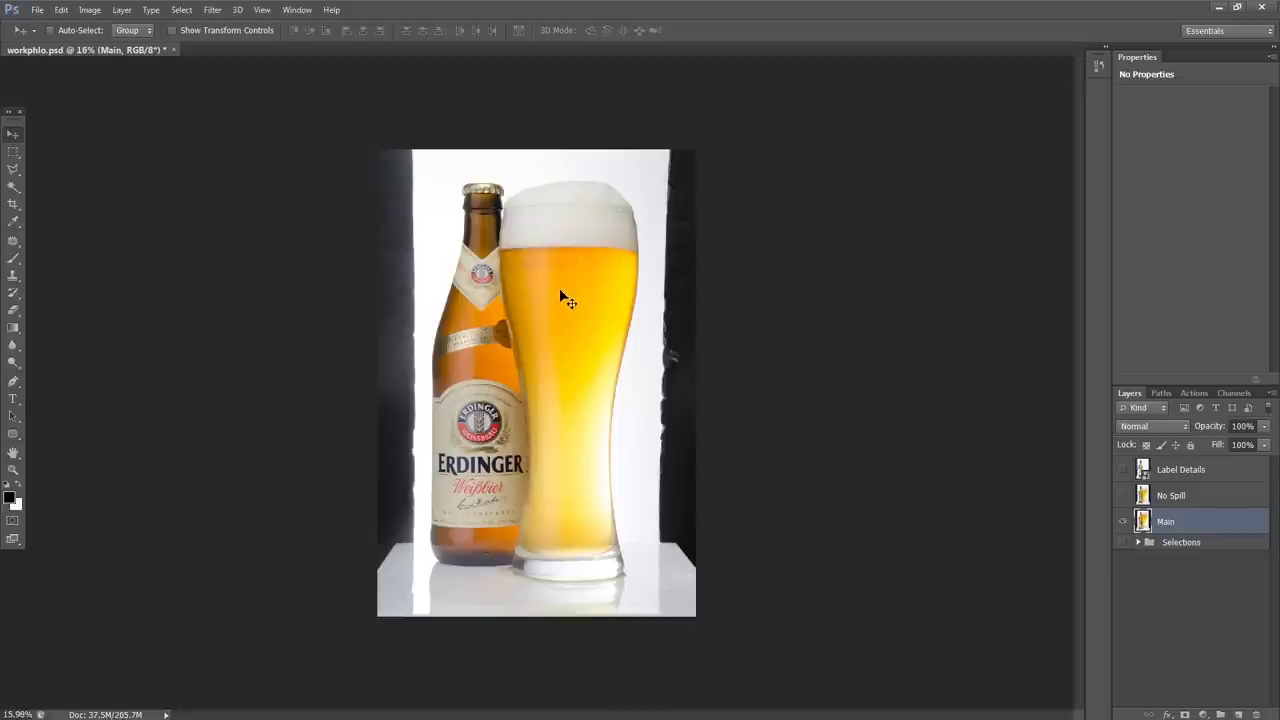
Switch to Photoshop, inspect the bubbles below the beer foam in workphlo.psd, and duplicate the Main layer.
scroll(559, 288, "up", 10)
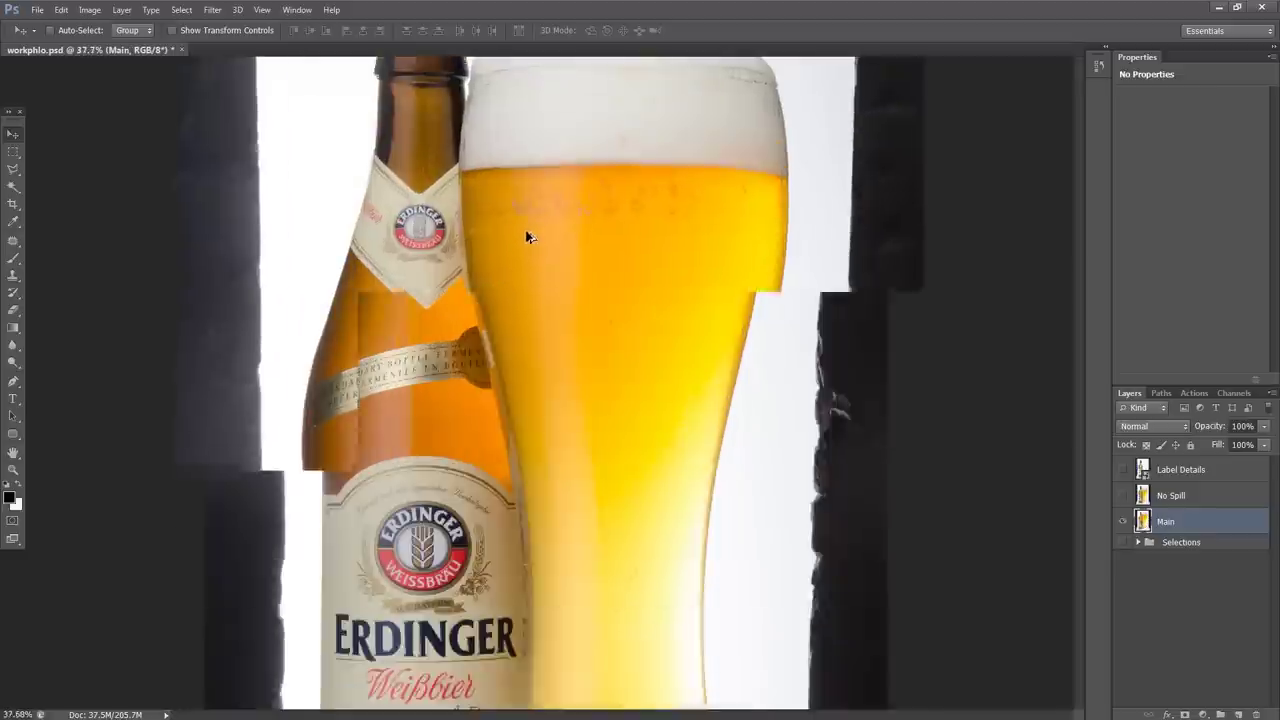
scroll(505, 330, "down", 2)
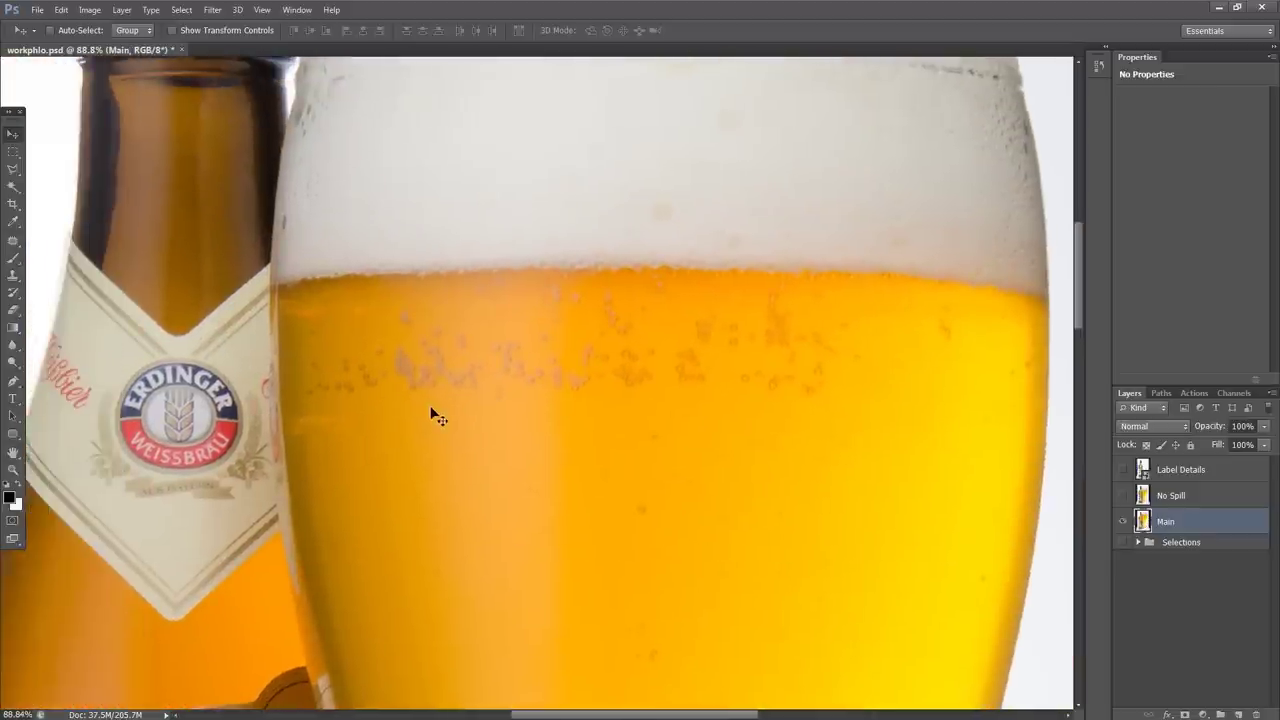
scroll(470, 395, "up", 3)
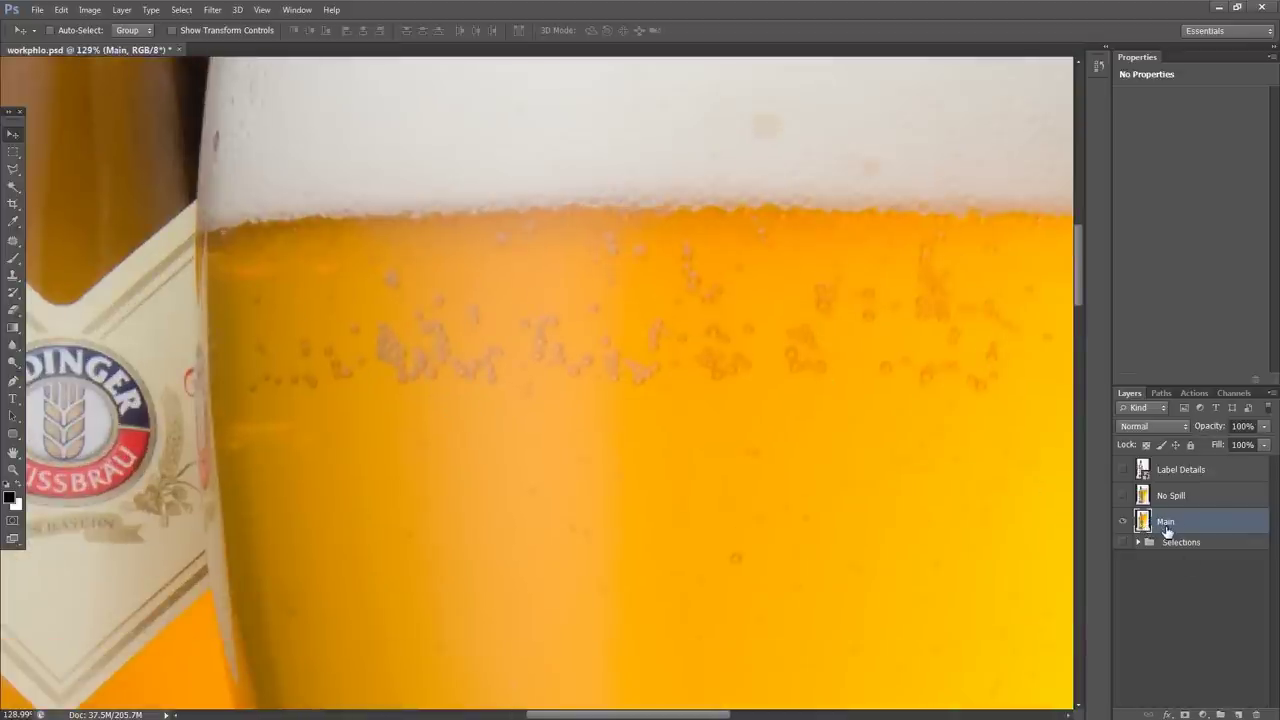
key("ctrl+j")
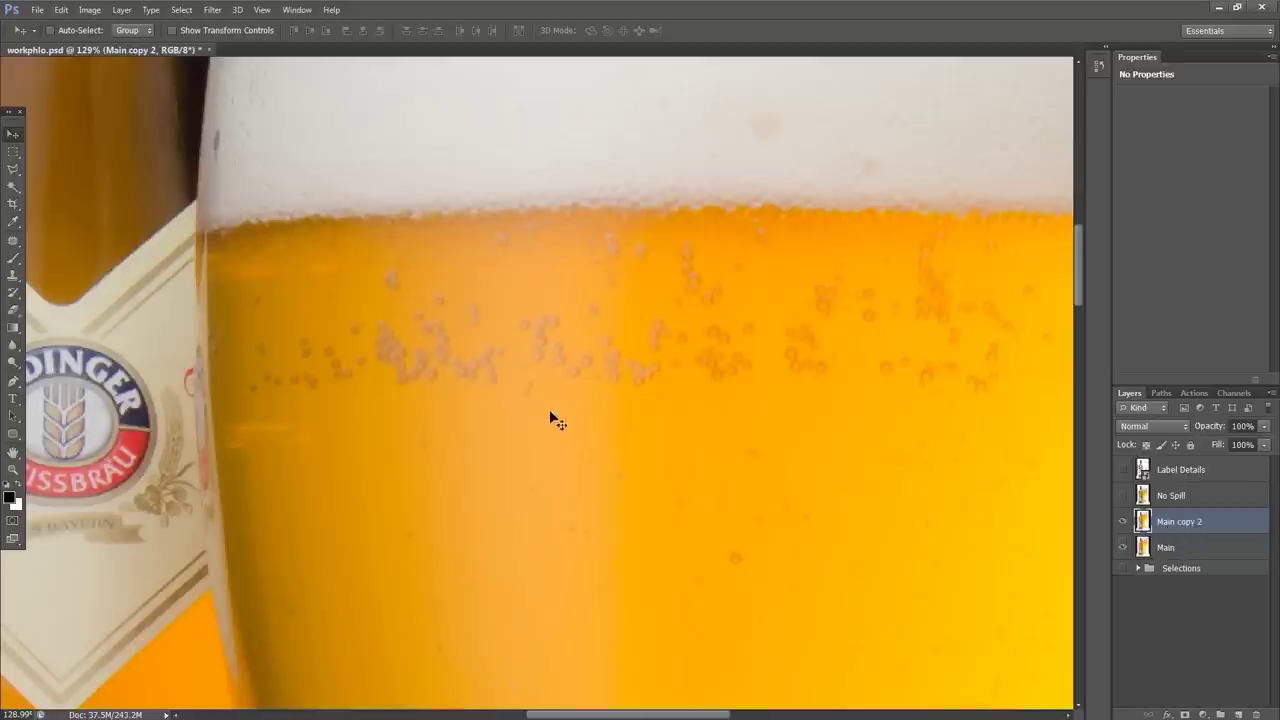
Patch the bubble cluster below the foam near the beer glass's left side with clean beer from lower down.
key("j")
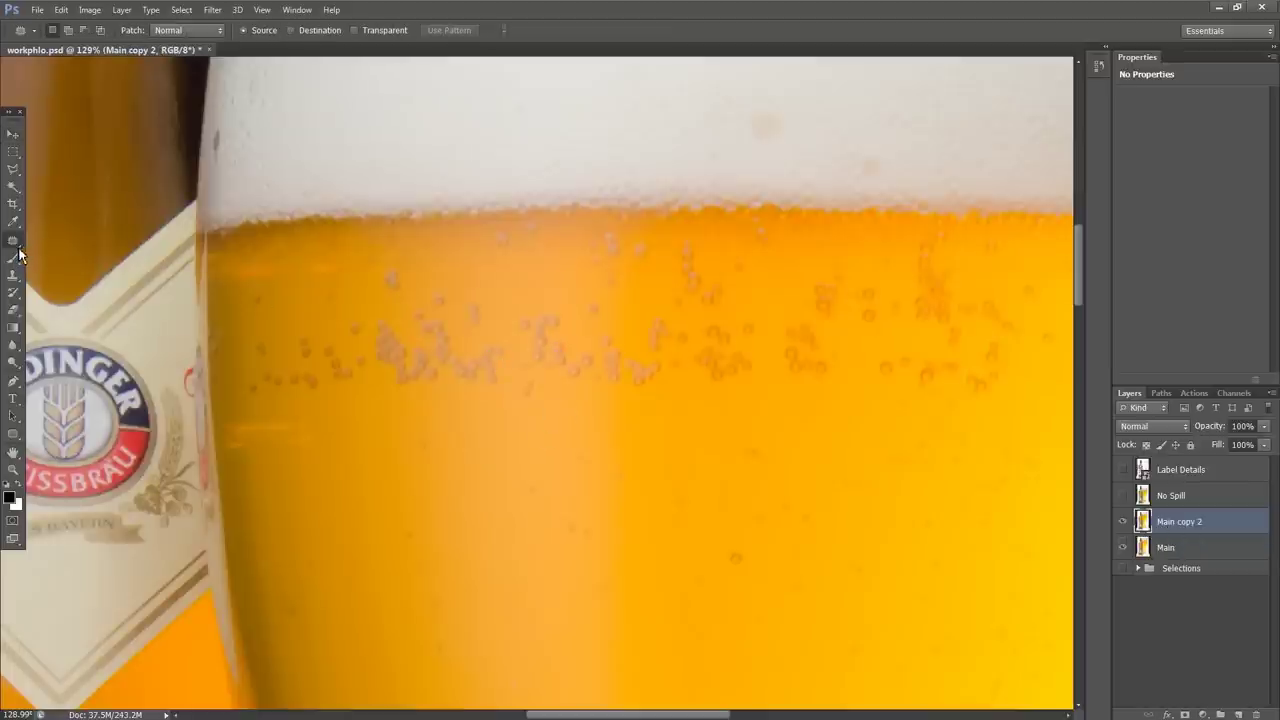
mouse_move(516, 312)
left_mouse_down()
mouse_move(598, 368)
mouse_move(591, 386)
mouse_move(532, 375)
mouse_move(511, 320)
mouse_move(542, 473)
mouse_move(502, 349)
mouse_move(544, 361)
mouse_move(546, 415)
mouse_move(468, 392)
mouse_move(390, 398)
mouse_move(369, 348)
mouse_move(381, 269)
mouse_move(494, 289)
mouse_move(505, 340)
left_mouse_up()
key("ctrl+d")
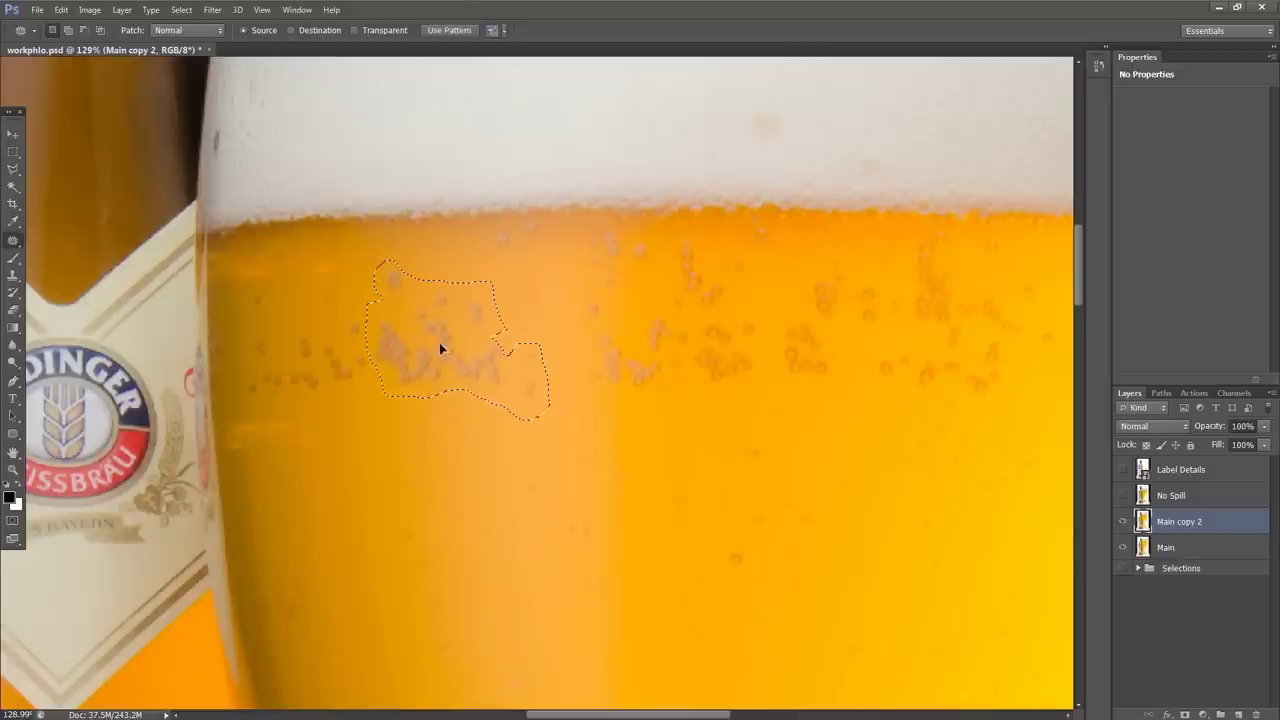
left_click_drag(446, 346, 449, 503)
key("ctrl+d")
Patch the remaining bubbles across the middle and right of the beer just below the foam.
scroll(475, 466, "down", 3)
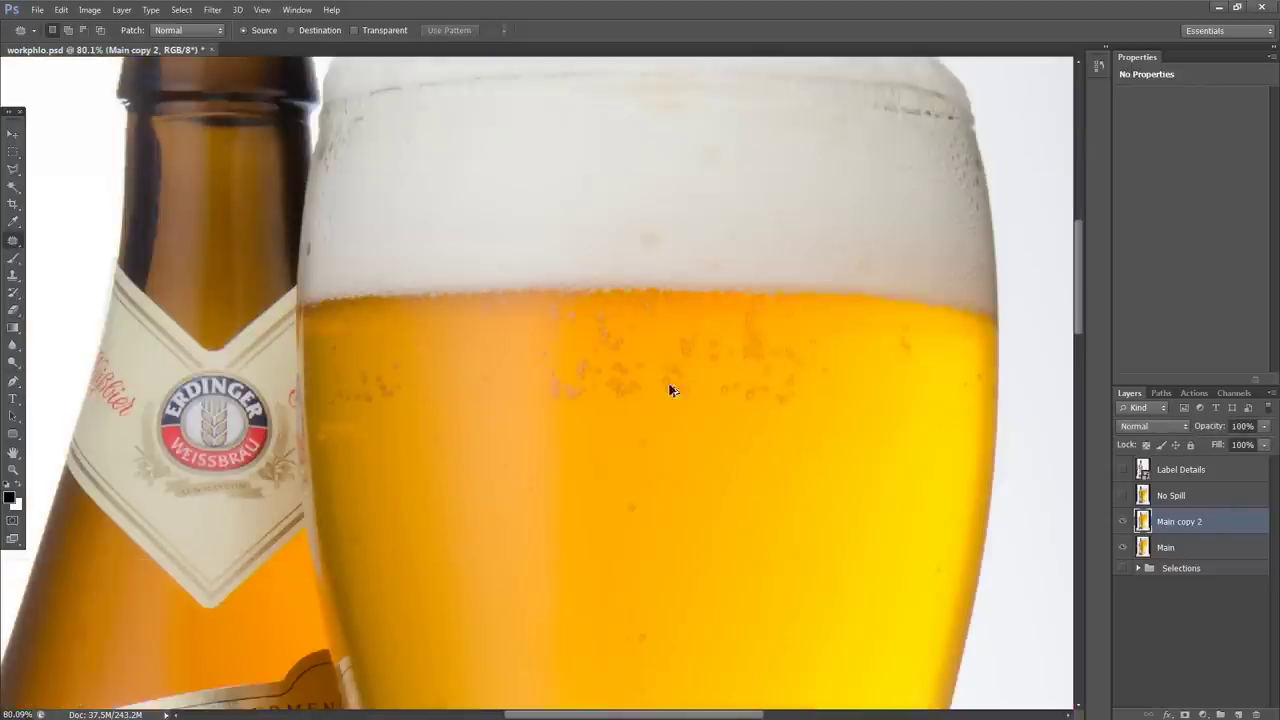
scroll(600, 380, "up", 3)
mouse_move(506, 315)
left_mouse_down()
mouse_move(523, 329)
mouse_move(460, 340)
left_mouse_up()
left_click_drag(356, 302, 306, 400)
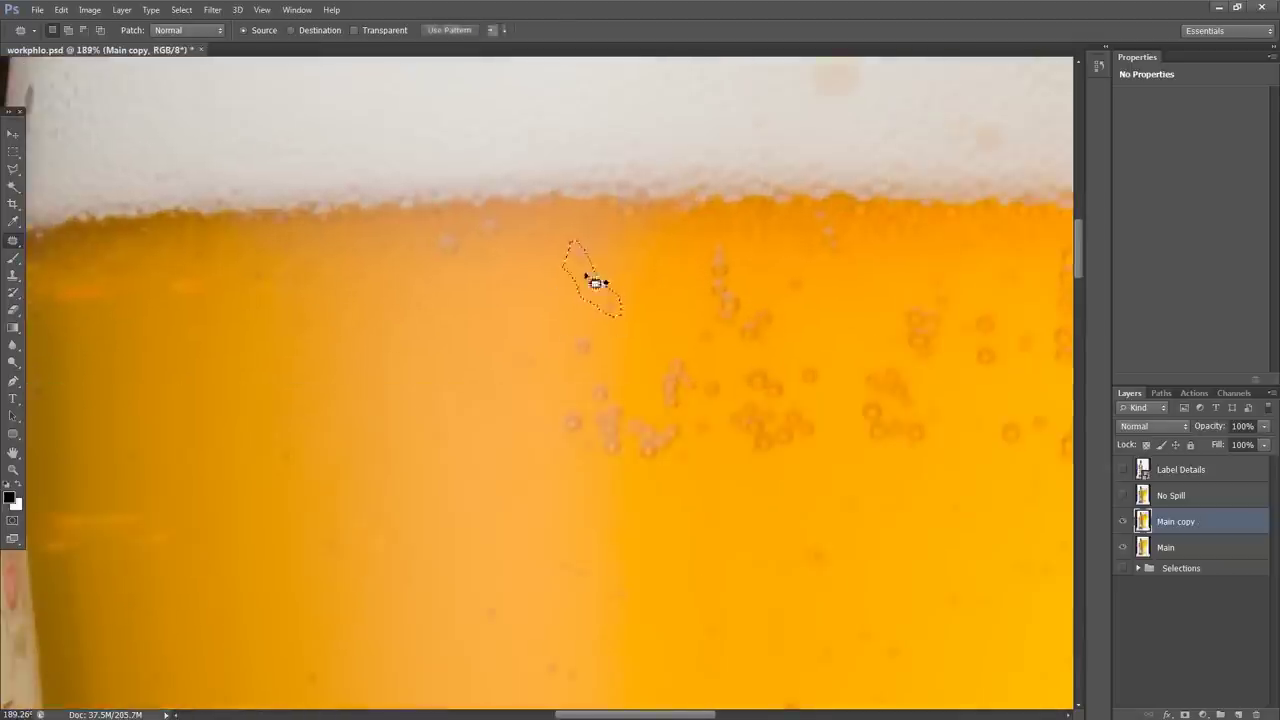
mouse_move(444, 255)
left_mouse_down()
mouse_move(509, 263)
mouse_move(507, 445)
left_mouse_up()
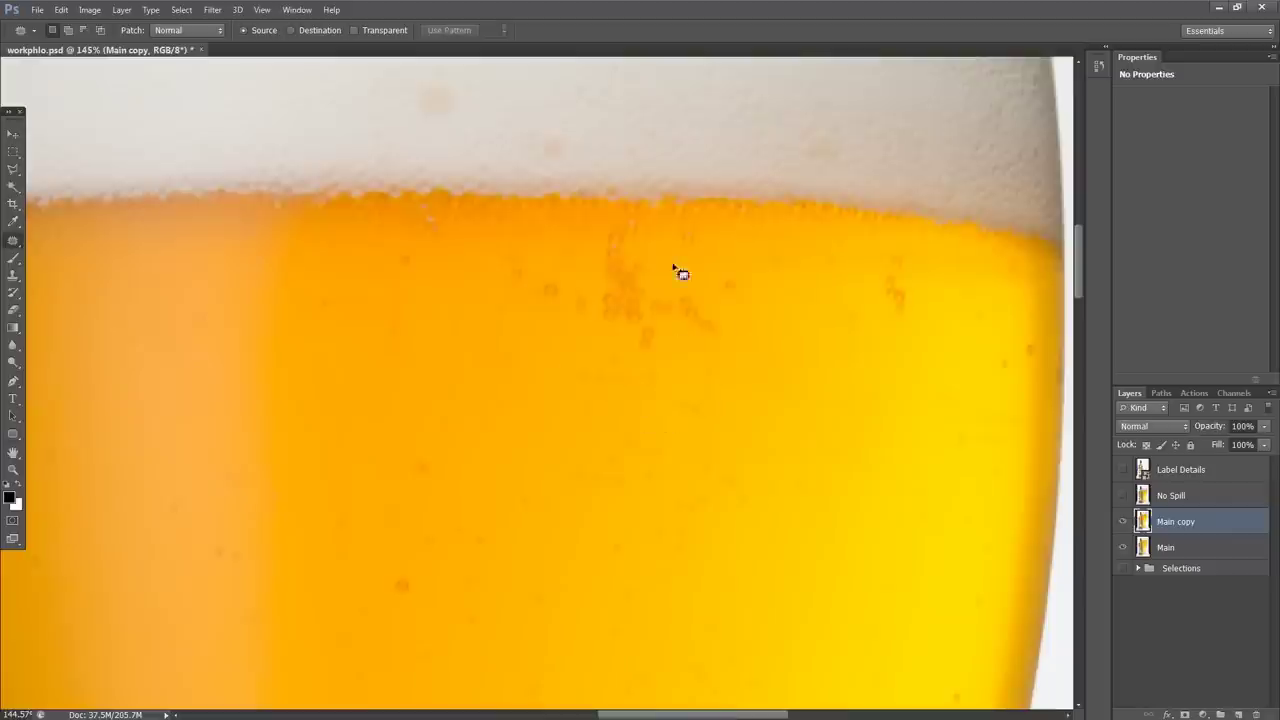
left_click_drag(677, 271, 604, 464)
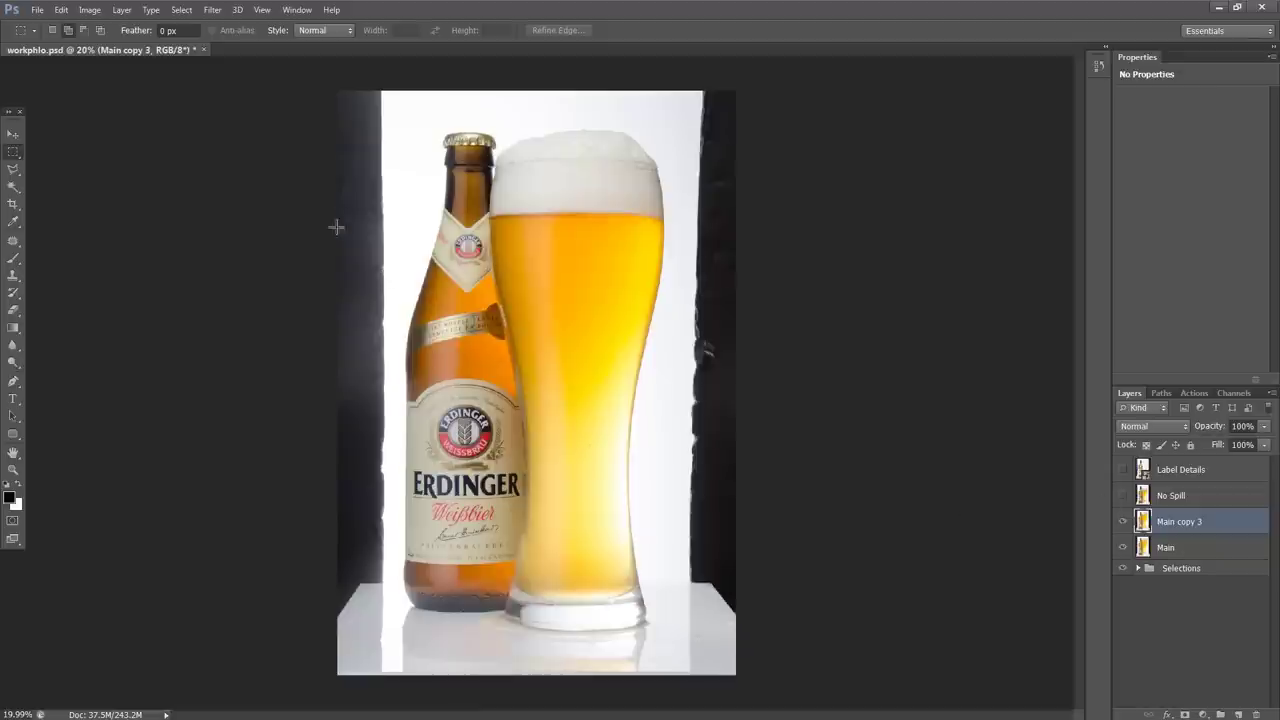
Select the full-height strip left of the bottle and stretch it outward to about 517% width so white background covers the dark edge.
left_click_drag(336, 88, 397, 712)
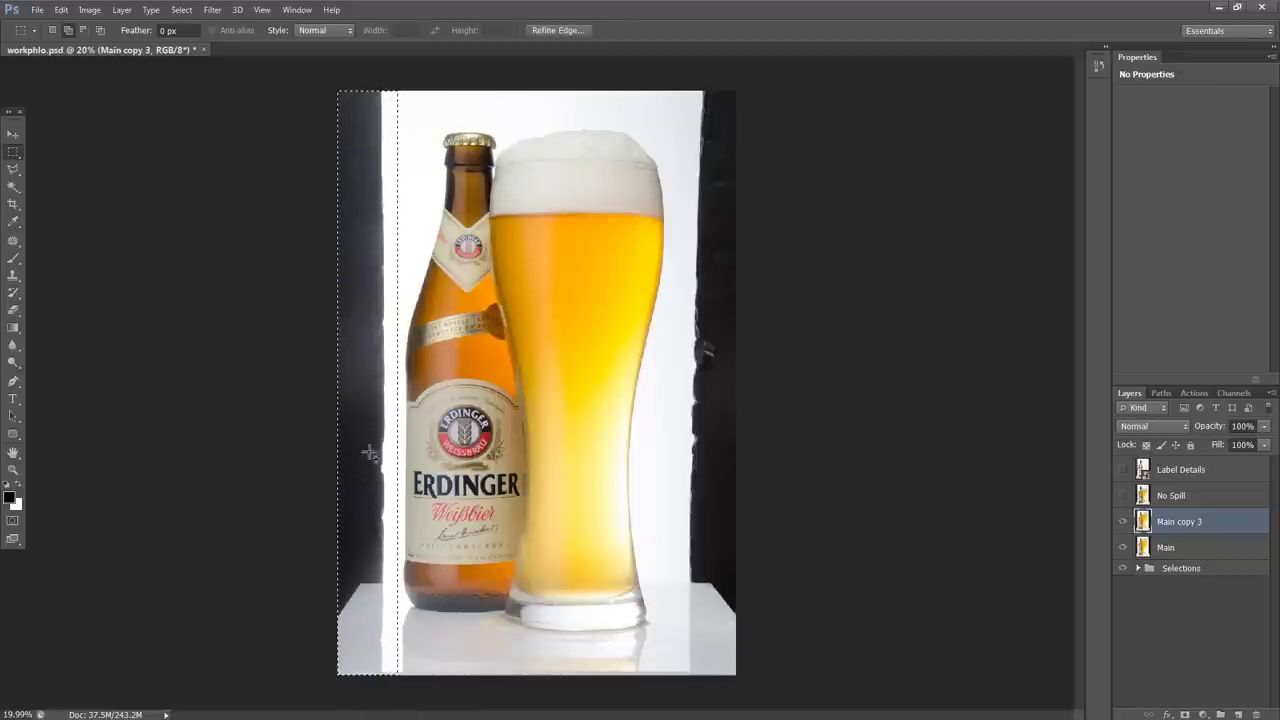
scroll(405, 460, "up", 3)
scroll(401, 407, "down", 3)
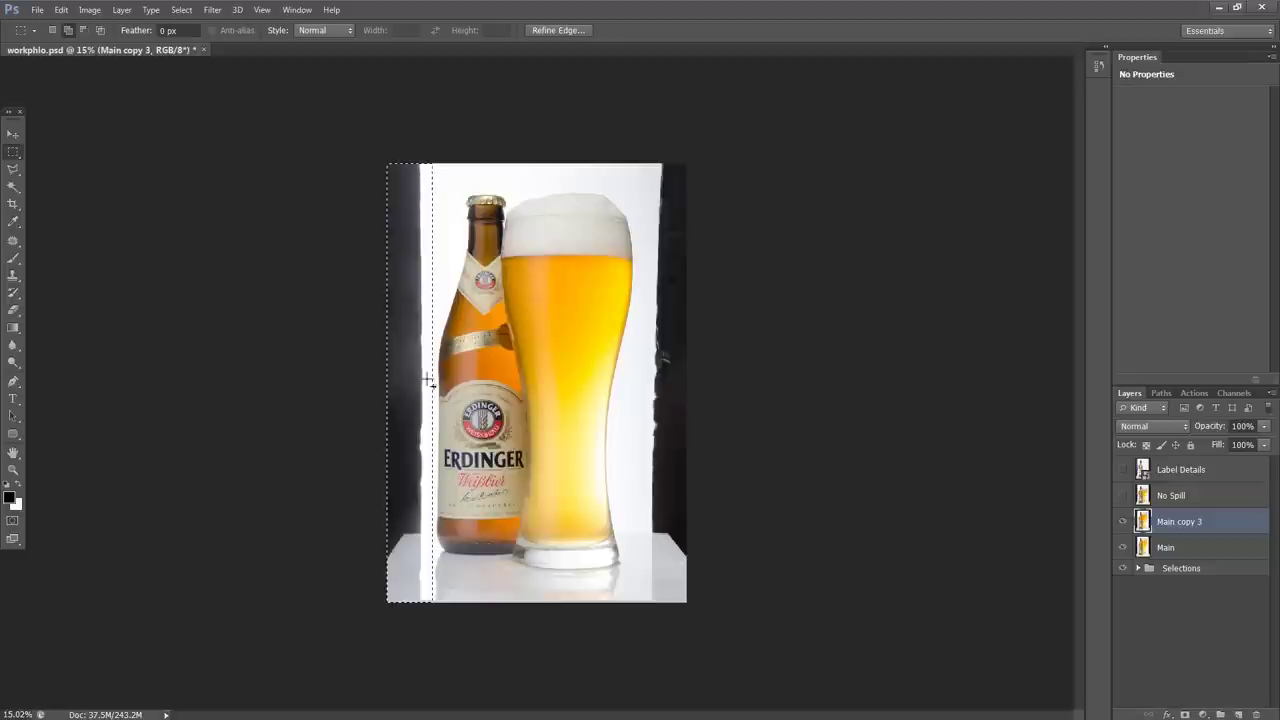
key("ctrl+t")
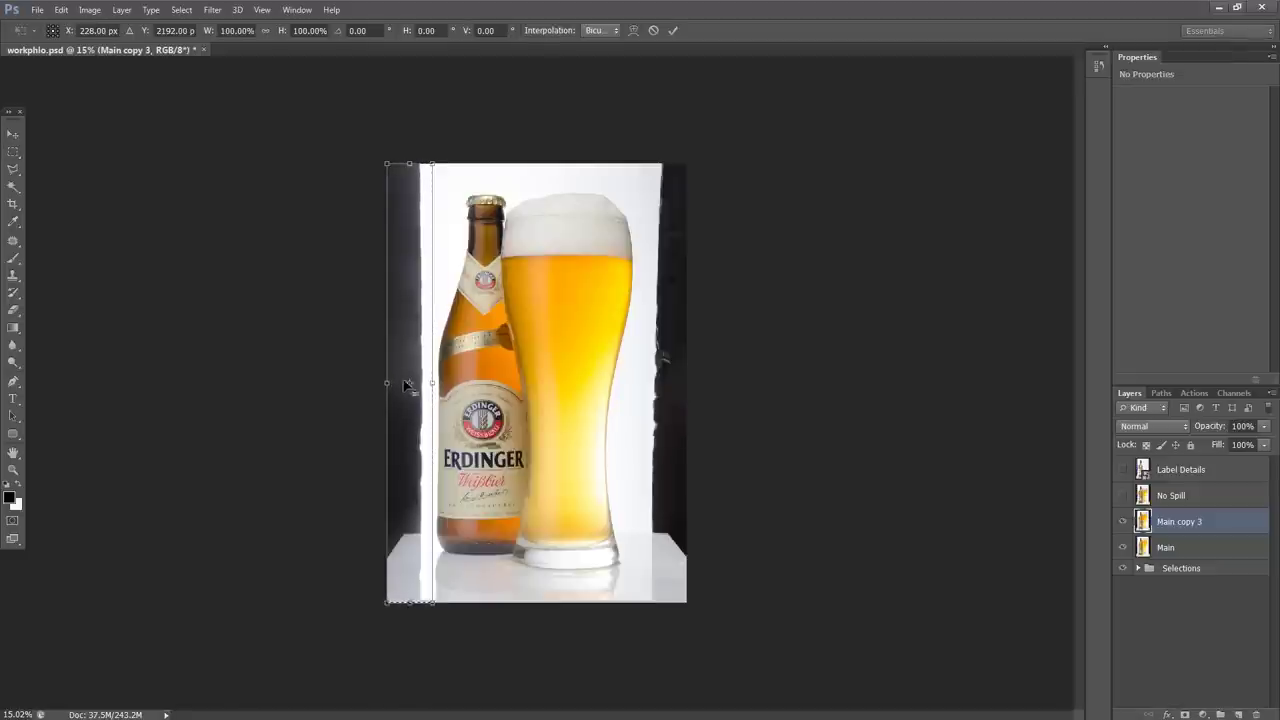
left_click_drag(387, 385, 196, 384)
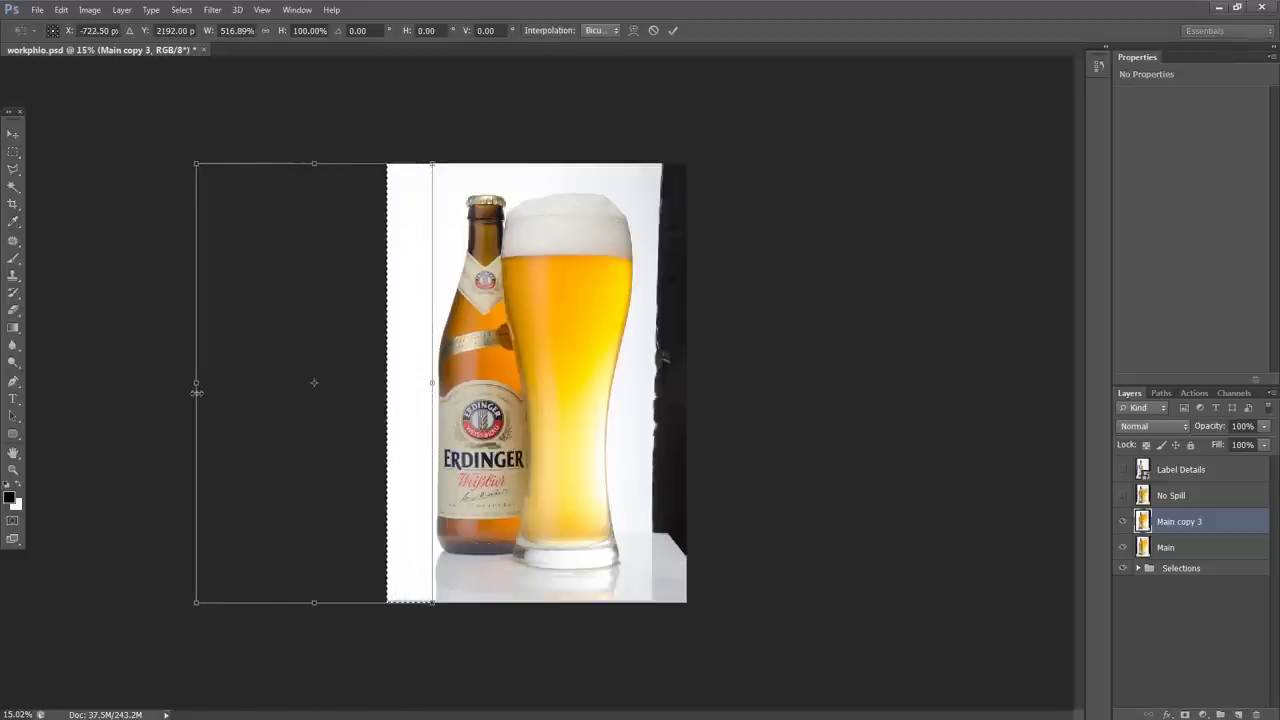
left_click(674, 31)
Select the full-height strip right of the glass and stretch it outward until light background covers the dark edge.
left_click_drag(752, 610, 637, 94)
key("ctrl+plus")
key("ctrl+plus")
key("ctrl+plus")
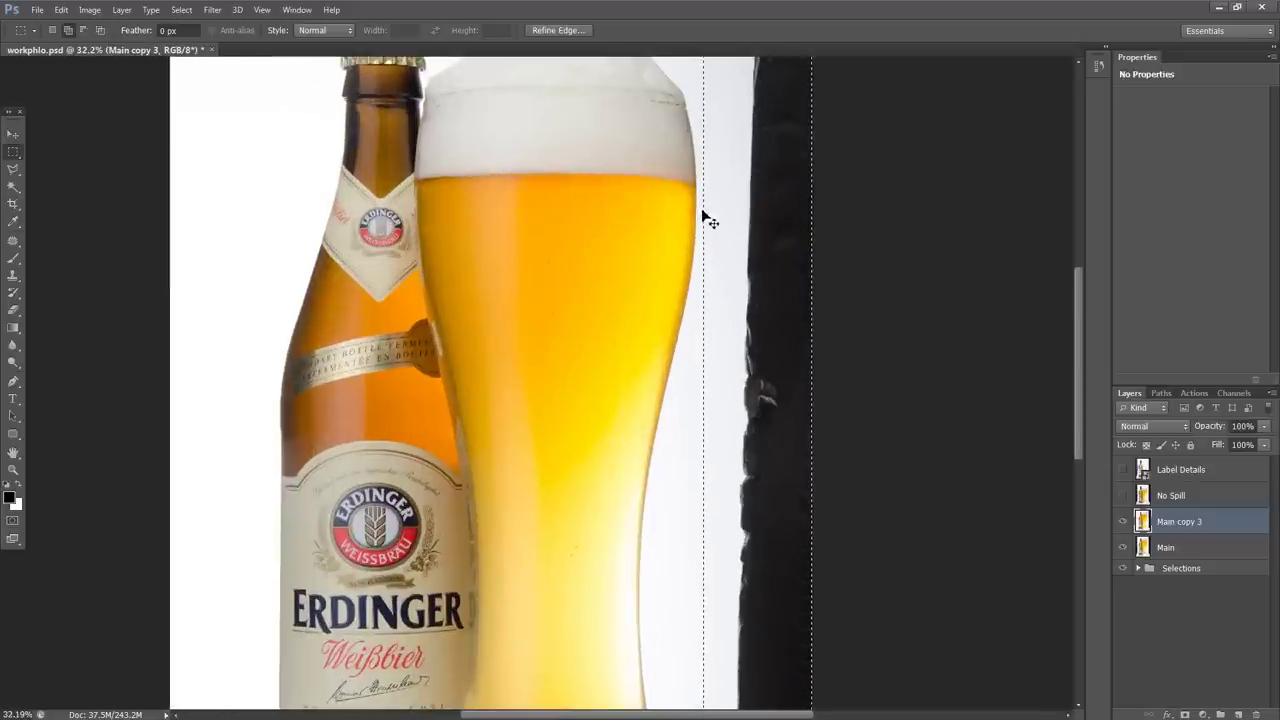
key("ctrl+0")
key("ctrl+minus")
key("ctrl+t")
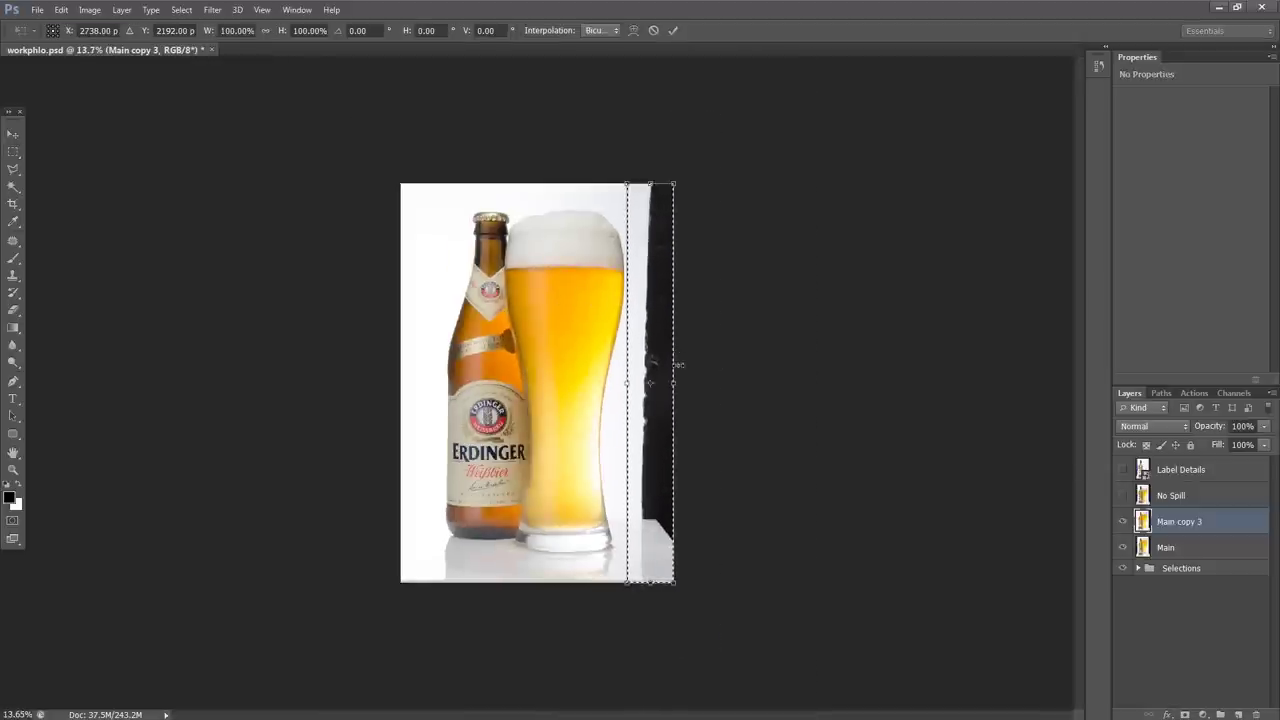
left_click_drag(678, 383, 852, 383)
left_click(673, 30)
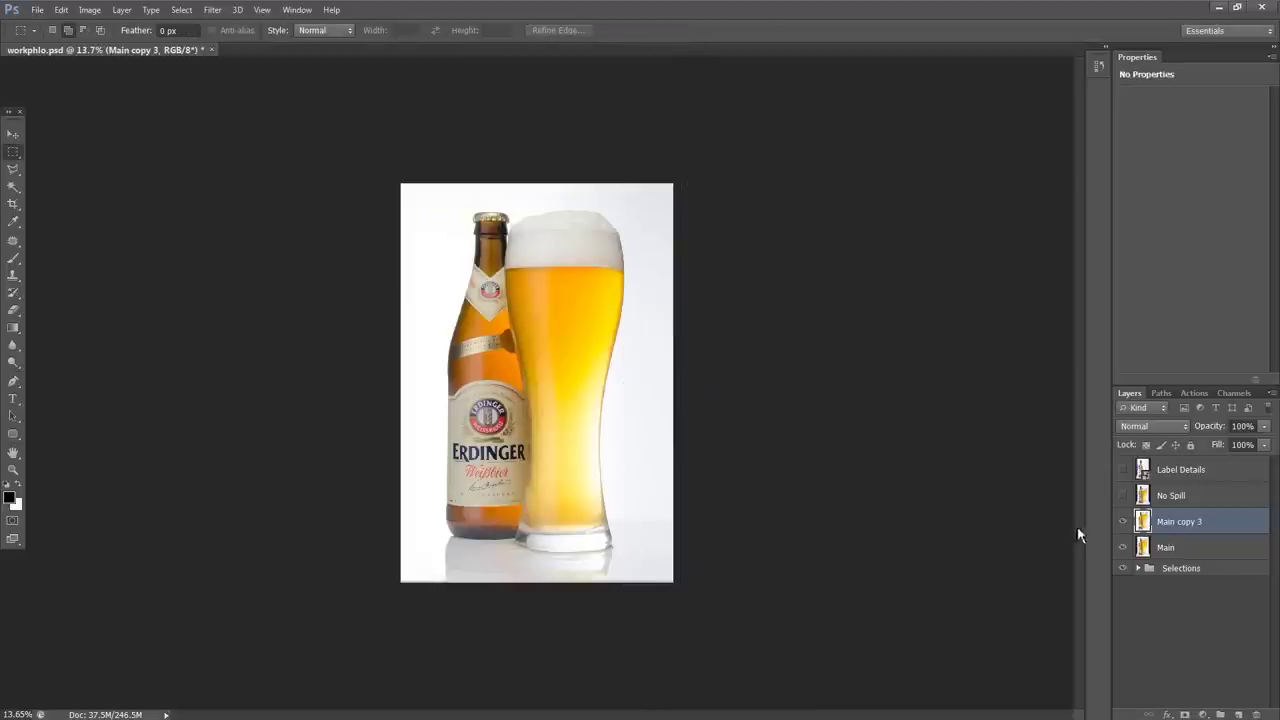
Toggle the retouched Main copy's visibility to compare the extended background with the original photo.
left_click(1123, 521)
left_click(1123, 521)
left_click(1123, 521)
left_click(1123, 521)
key("ctrl+0")
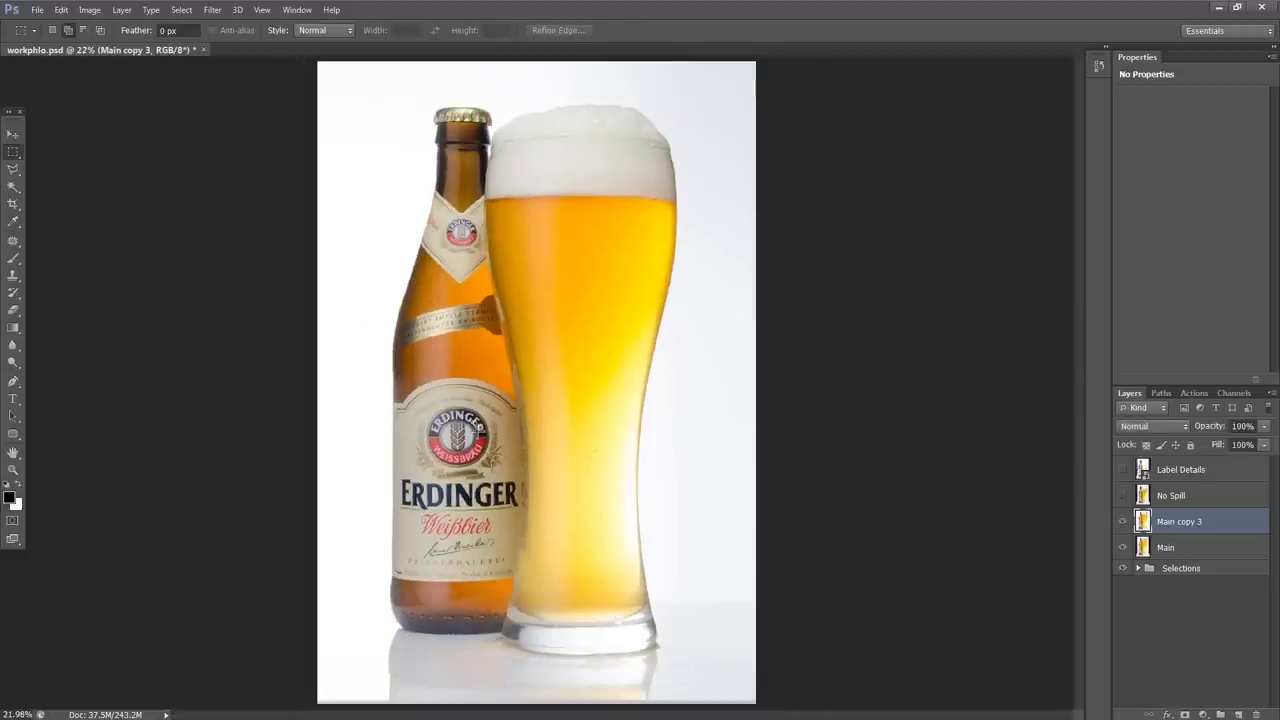
Show the No Spill layer and compare its clean glass base and beer with the retouched copy.
scroll(476, 165, "up", 5)
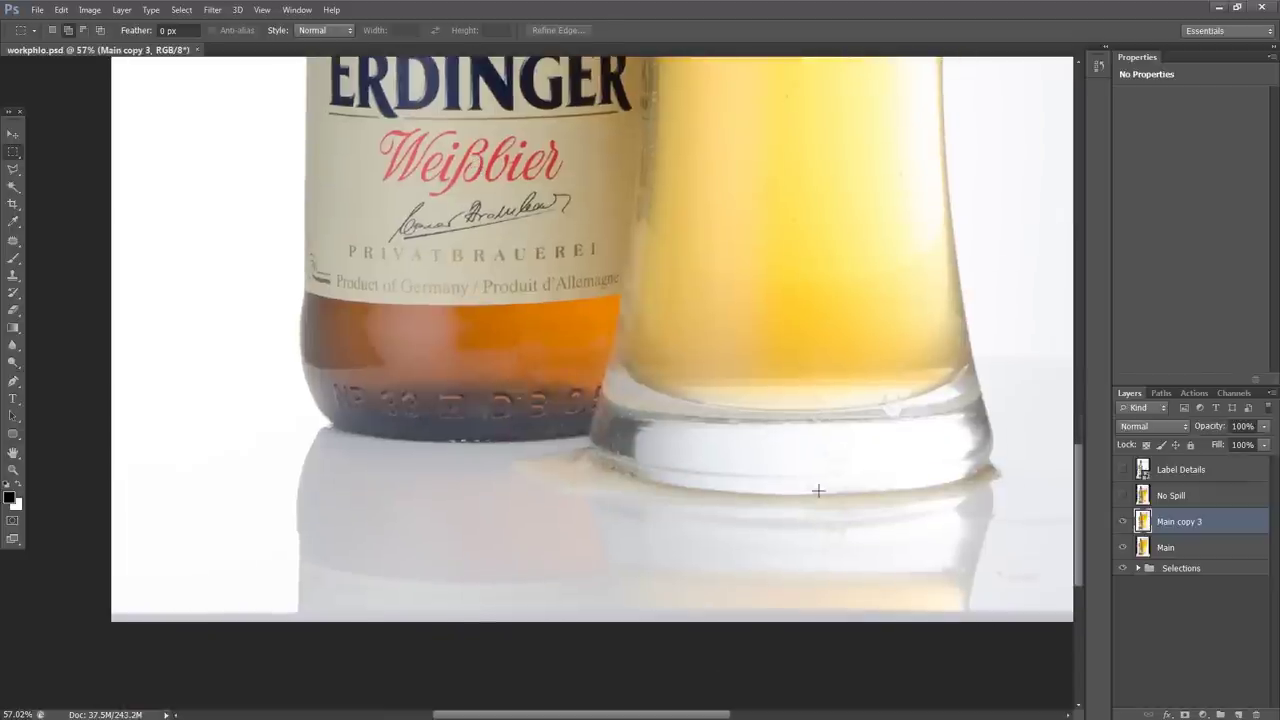
left_click(1123, 497)
left_click(1123, 496)
left_click(1124, 498)
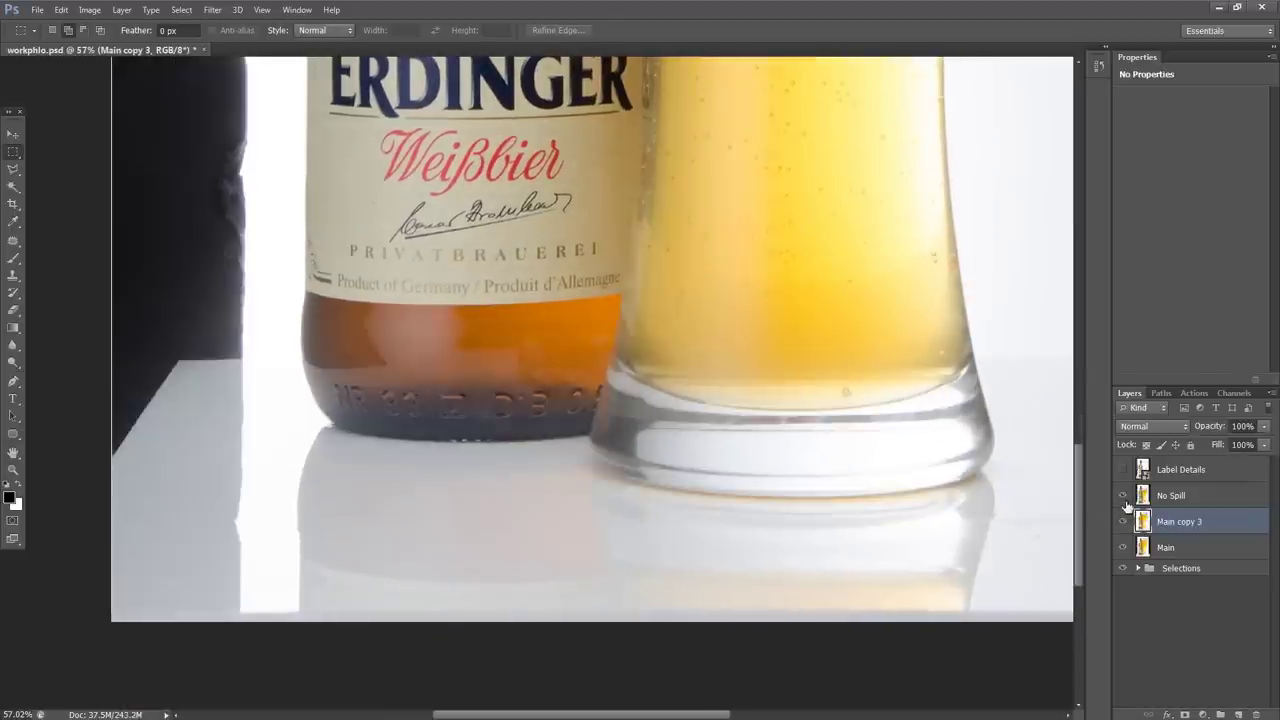
scroll(643, 487, "up", 15)
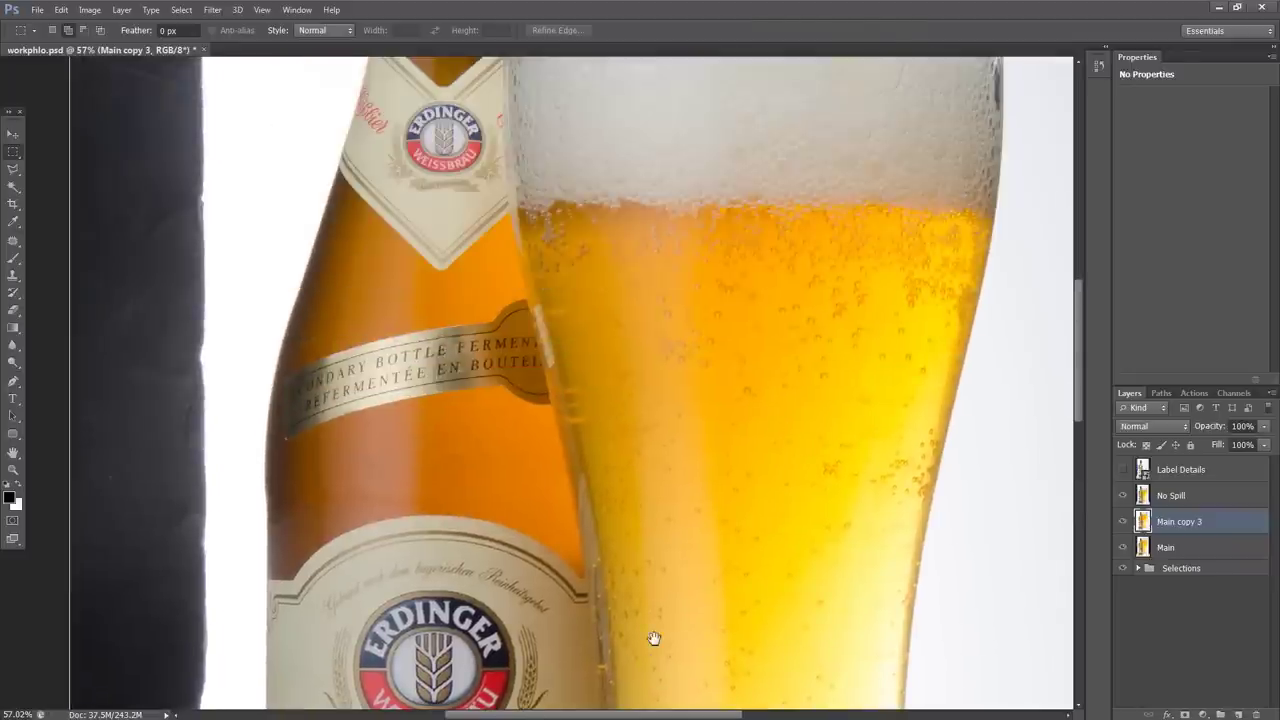
Add a black layer mask to the No Spill layer so its content is hidden.
scroll(806, 463, "down", 10)
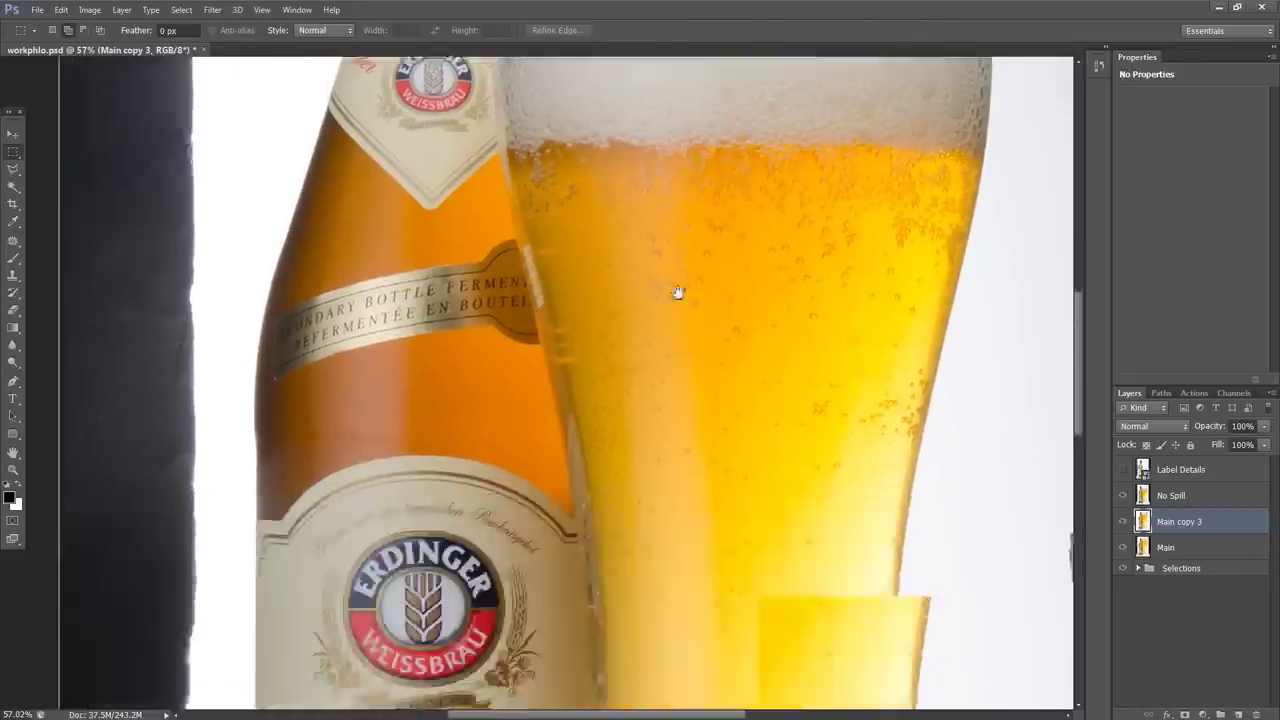
scroll(687, 120, "down", 3)
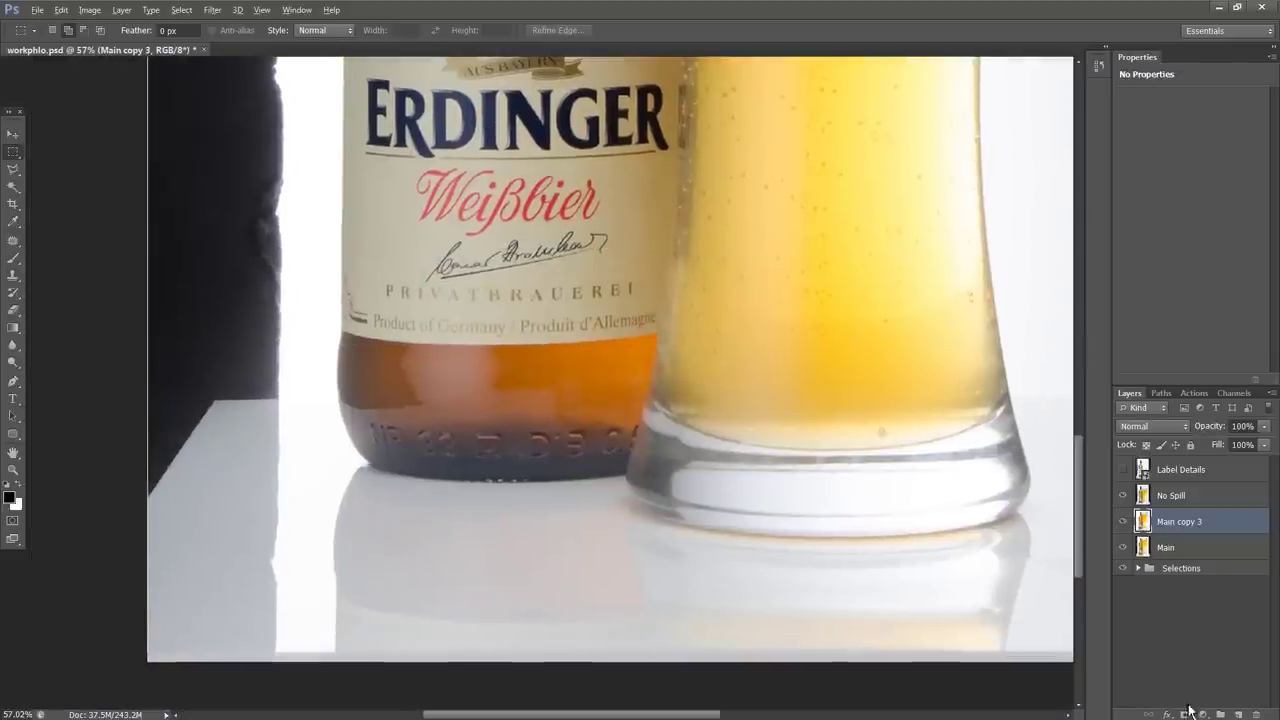
left_click(1164, 497)
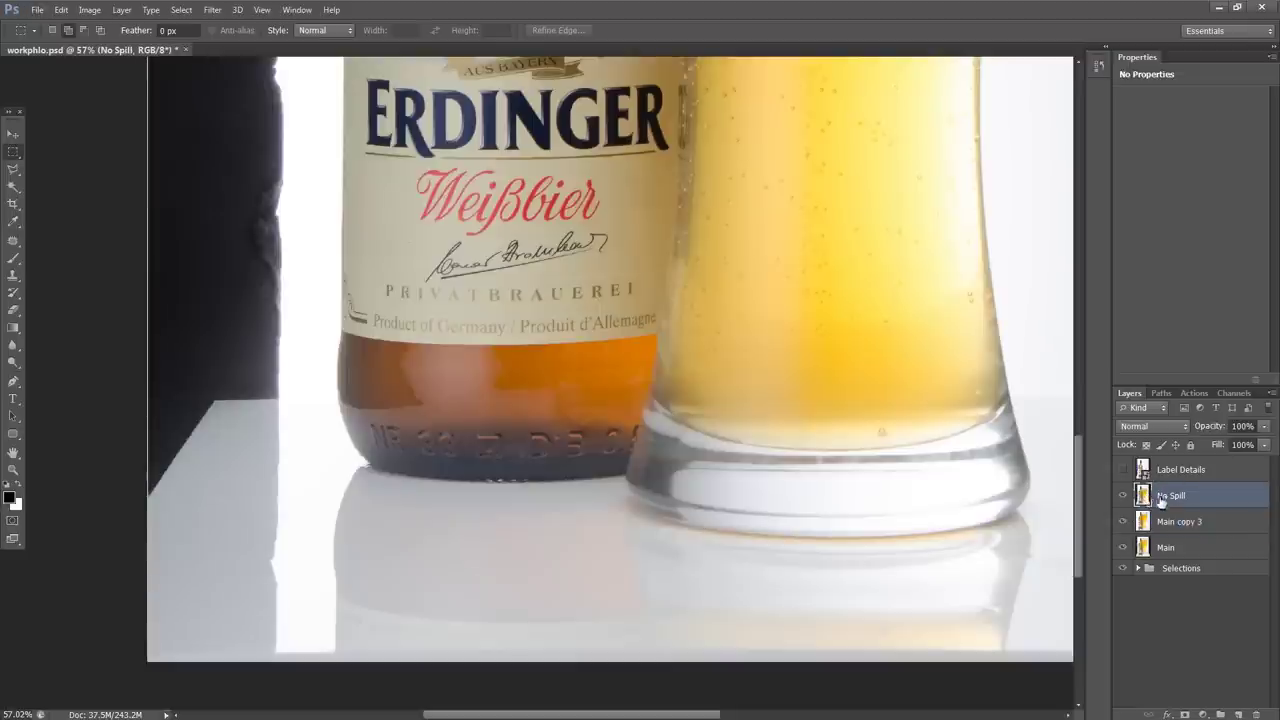
left_click(1185, 714, "alt")
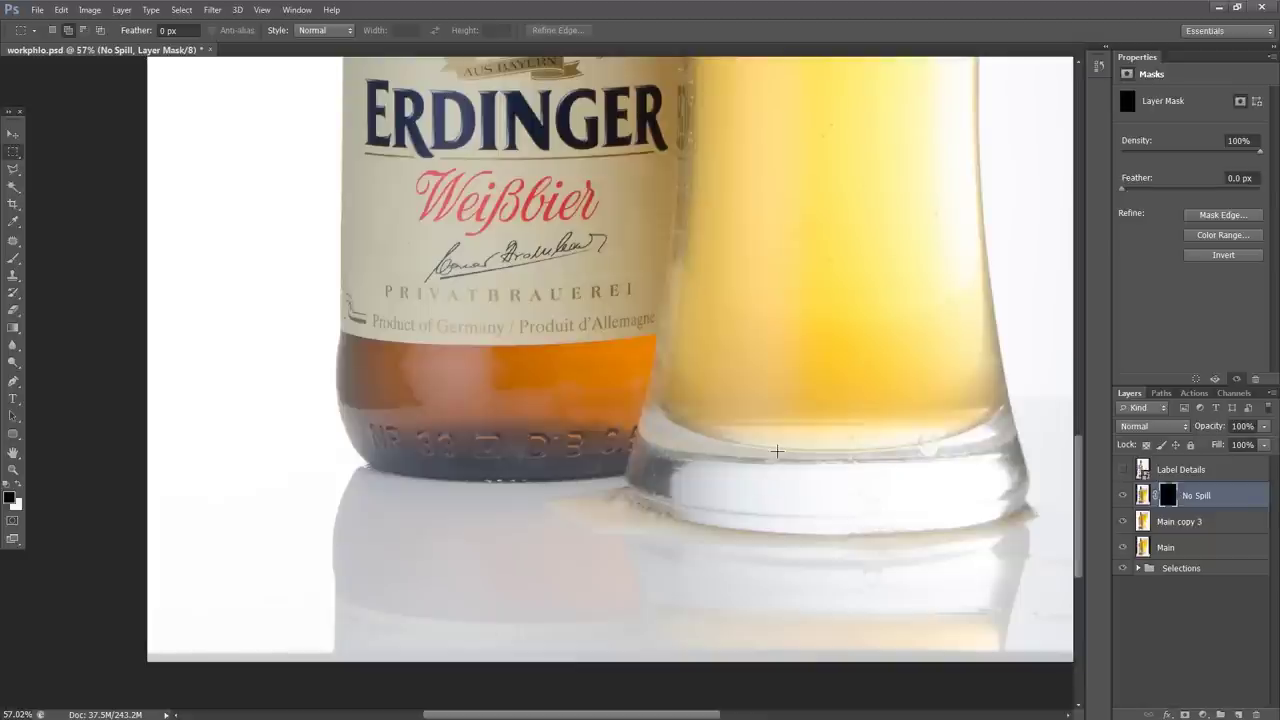
Paint white on the No Spill mask around the glass base with a brush of about 127 px to cover the spill.
key("b")
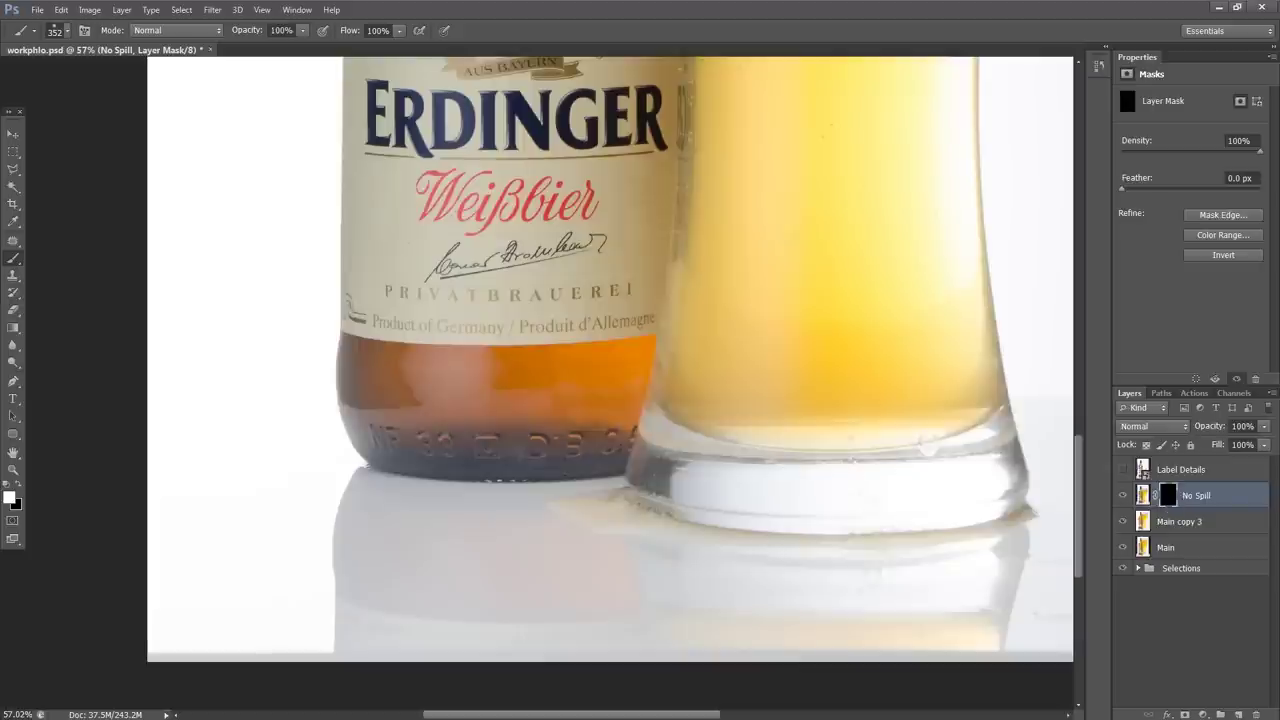
key("bracketleft")
key("bracketleft")
key("bracketleft")
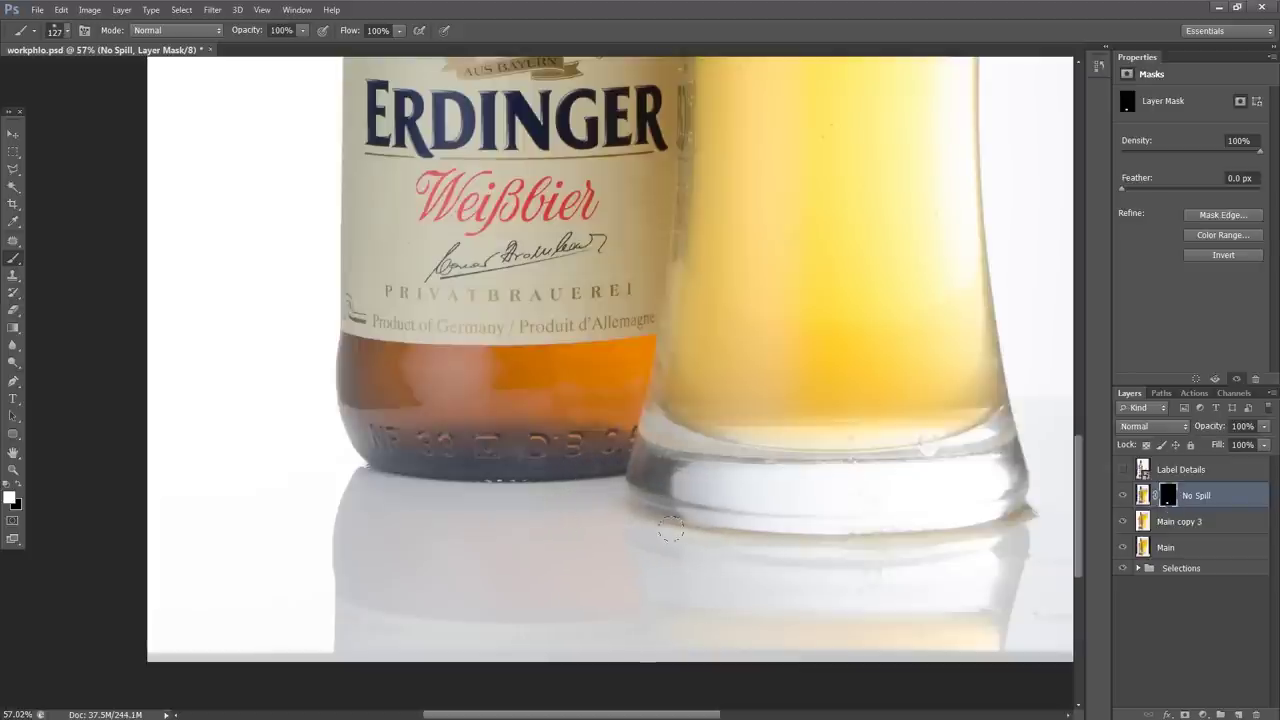
Toggle the No Spill and Main copy 3 layers' visibility to compare the cleaned glass base and retouched photo with the original.
left_click(1124, 496)
left_click(1124, 496)
left_click(1124, 496)
left_click(1124, 496)
key("ctrl+0")
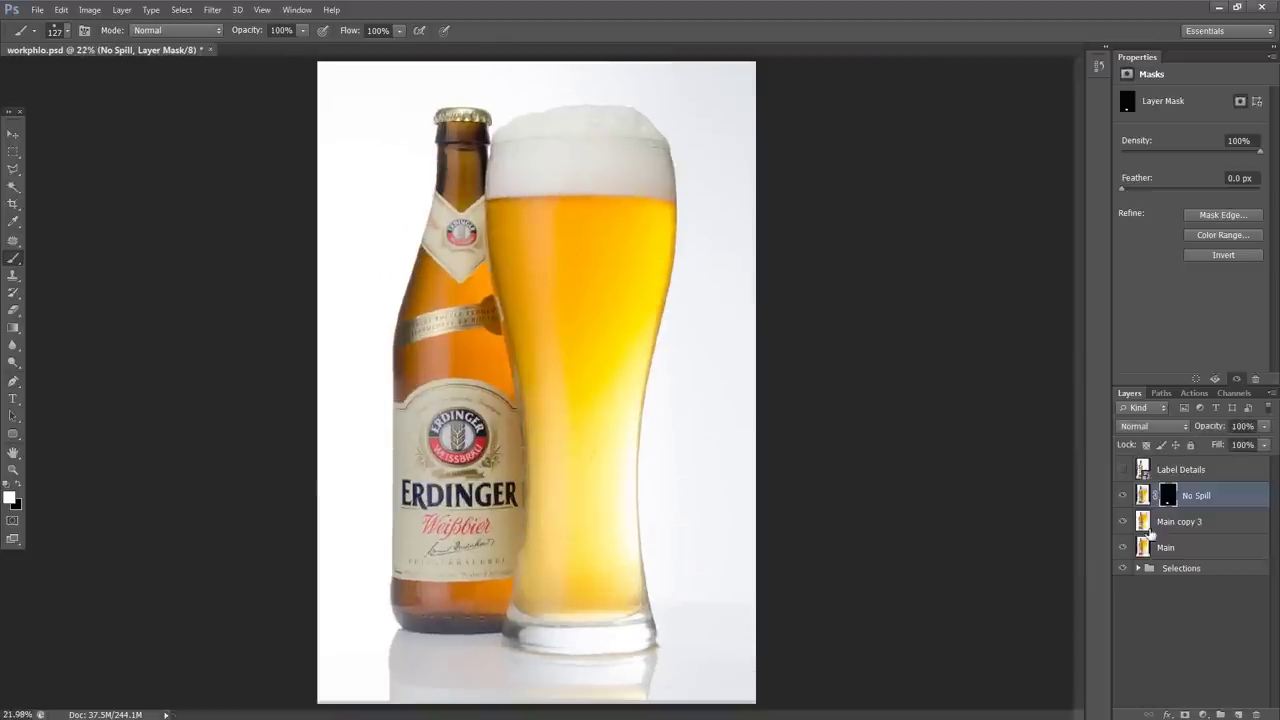
left_click(1124, 496)
left_click(1122, 521)
left_click(1122, 521)
left_click(1124, 496)
Show the Label Details layer in Lighten mode and hide its content behind a black layer mask.
scroll(434, 640, "up", 3)
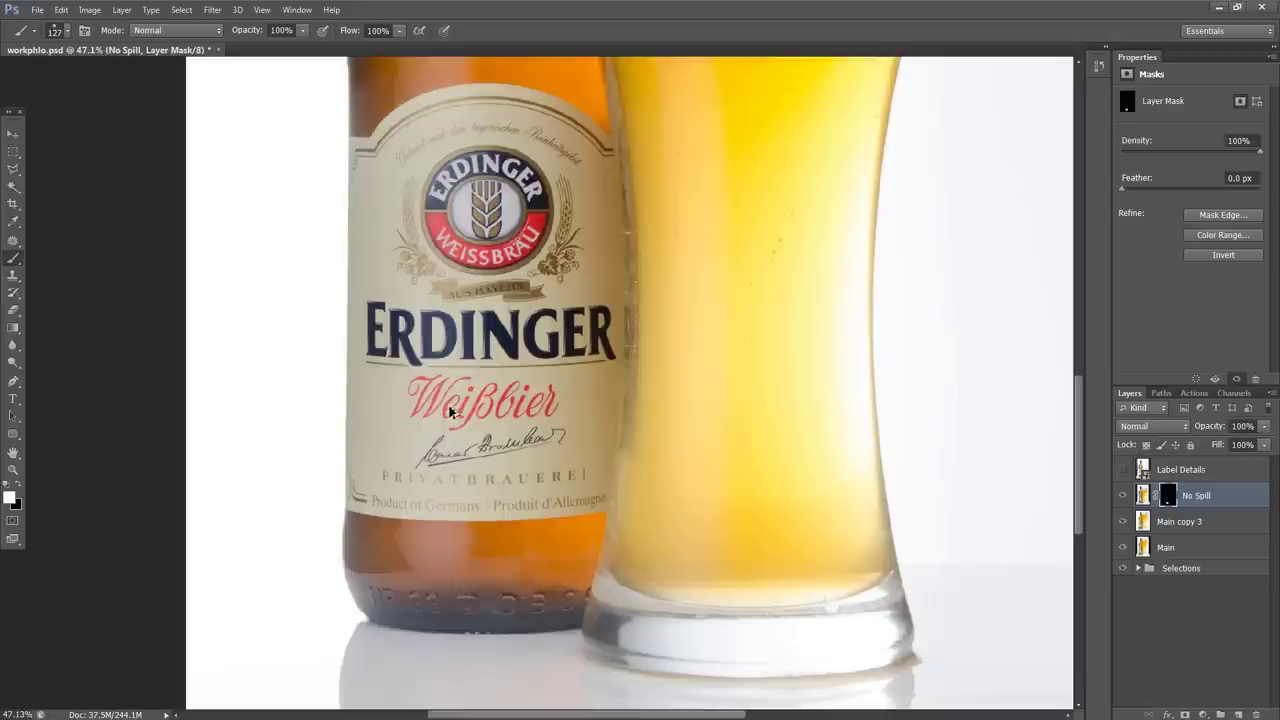
scroll(458, 420, "down", 2)
left_click(1124, 470)
left_click(1124, 470)
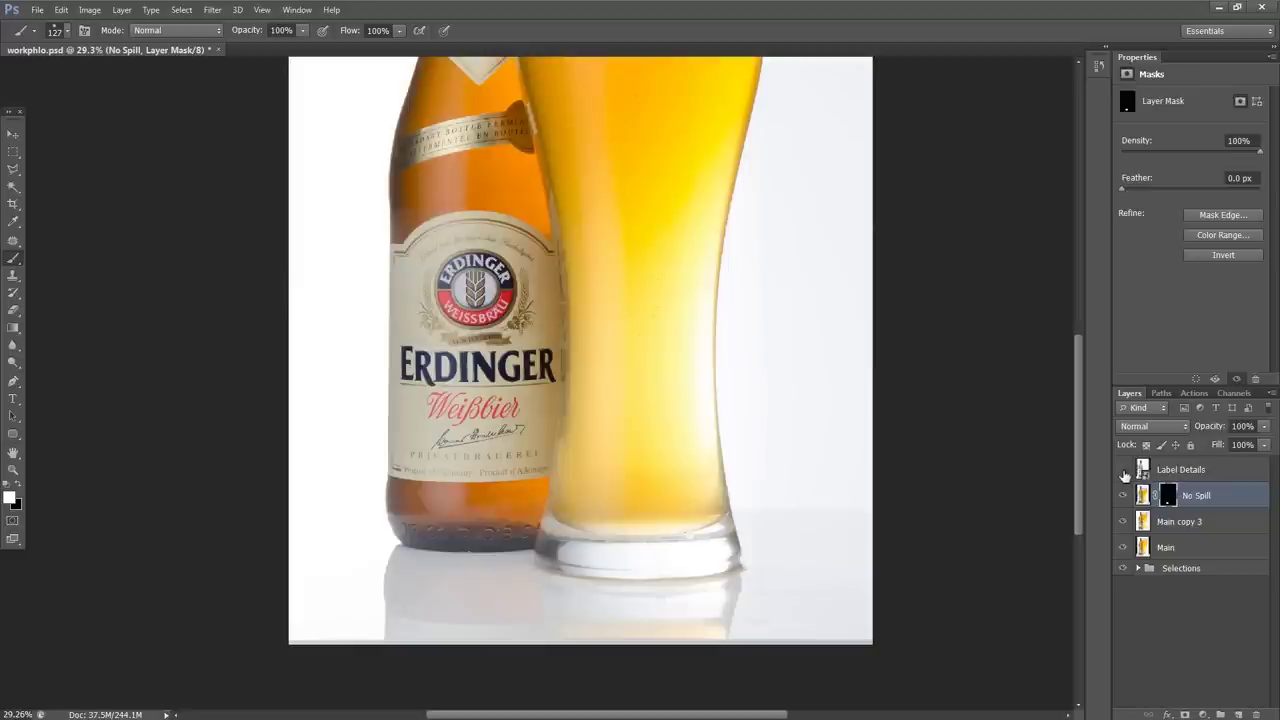
left_click(1124, 470)
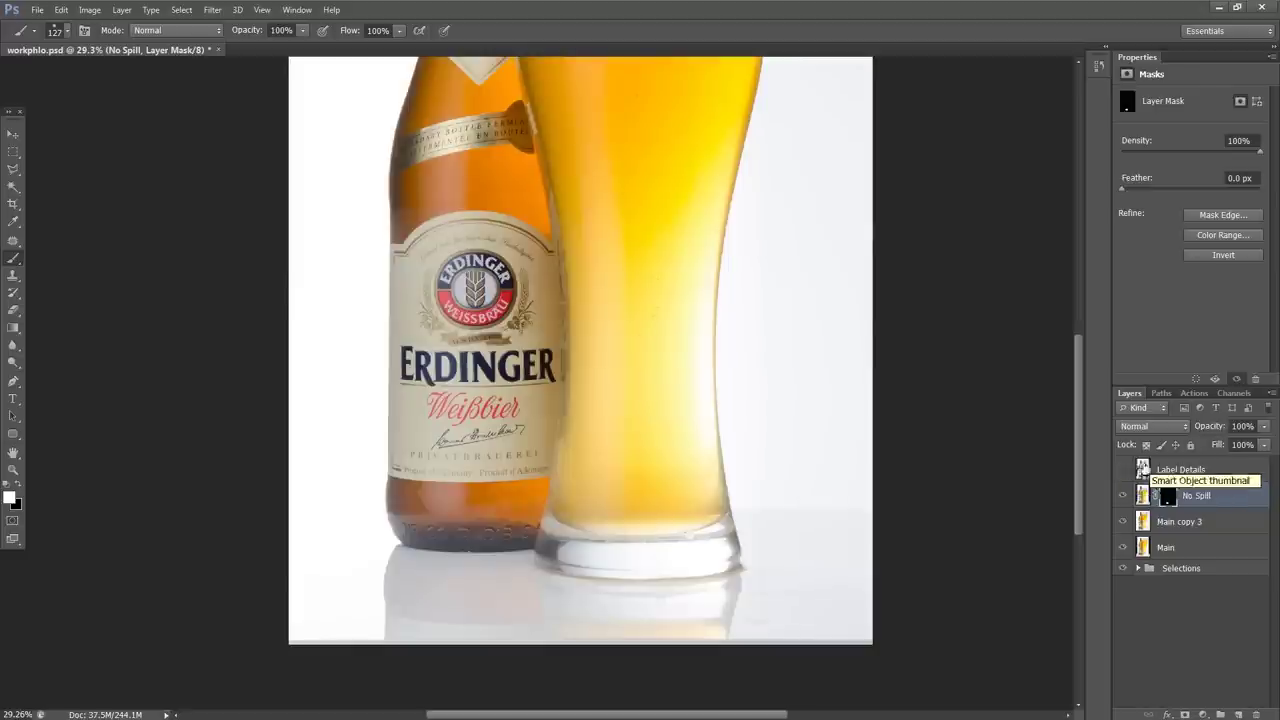
left_click(1150, 470)
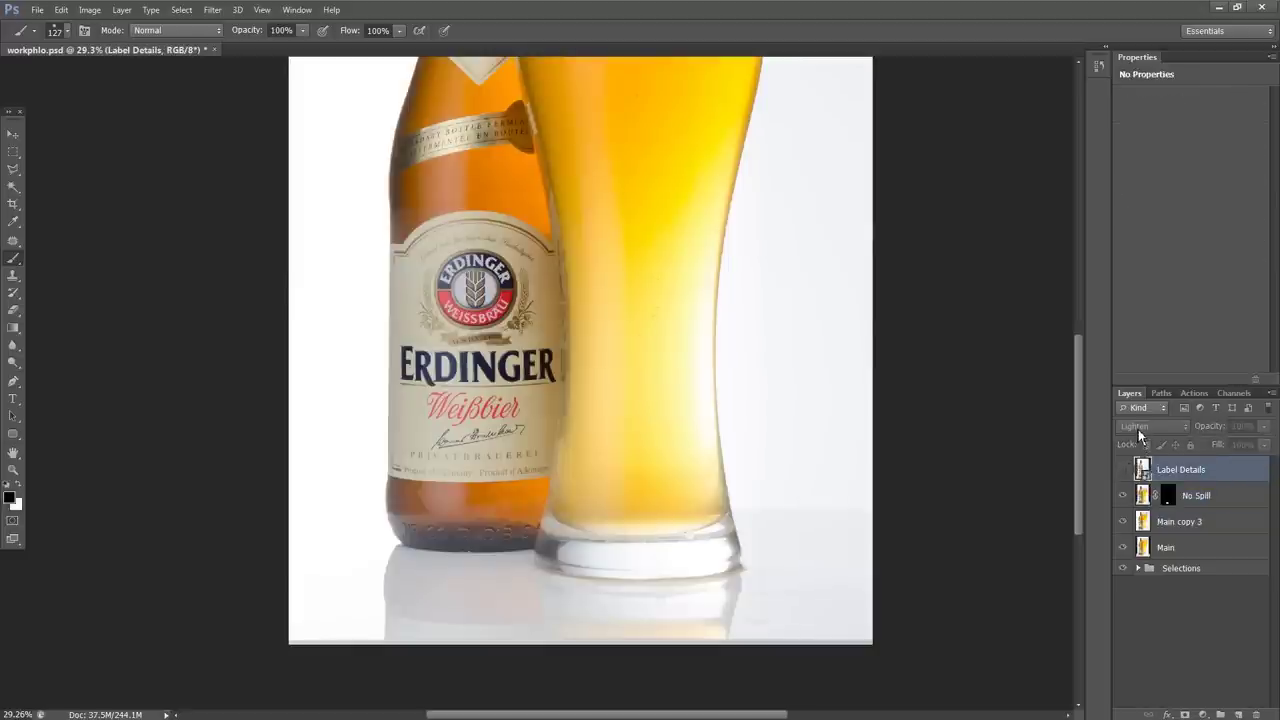
left_click(1124, 470)
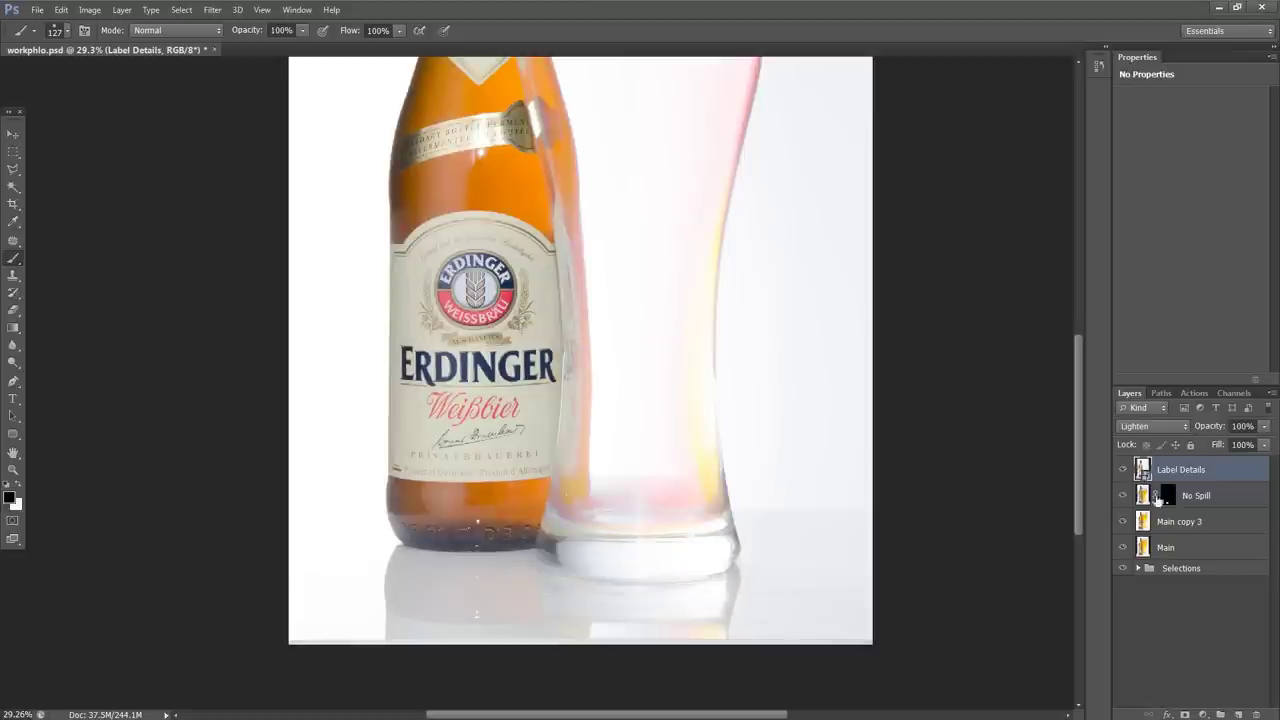
left_click(1186, 715, "alt")
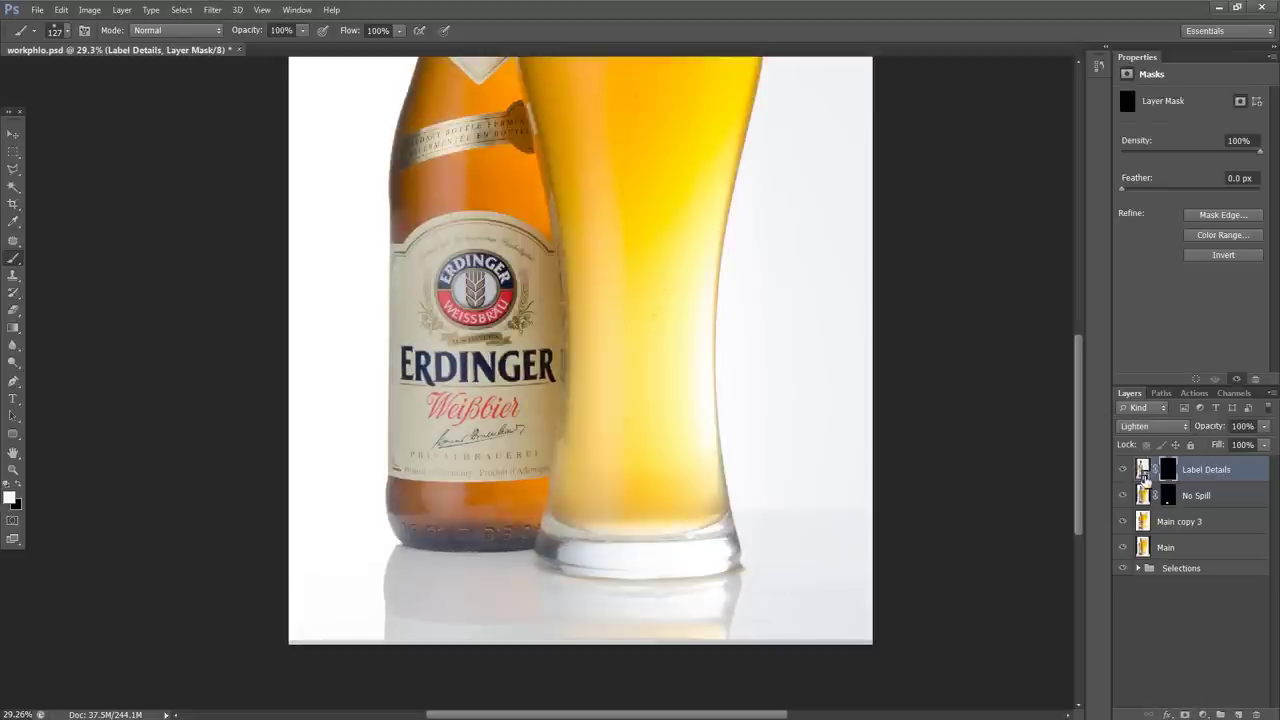
Set the brush flow to 25% and paint white on the Label Details mask over the main label's emblem, brush about 510 px.
scroll(462, 288, "up", 2)
scroll(480, 320, "up", 2)
key("bracketright")
key("bracketright")
key("bracketright")
key("bracketright")
key("bracketright")
key("bracketright")
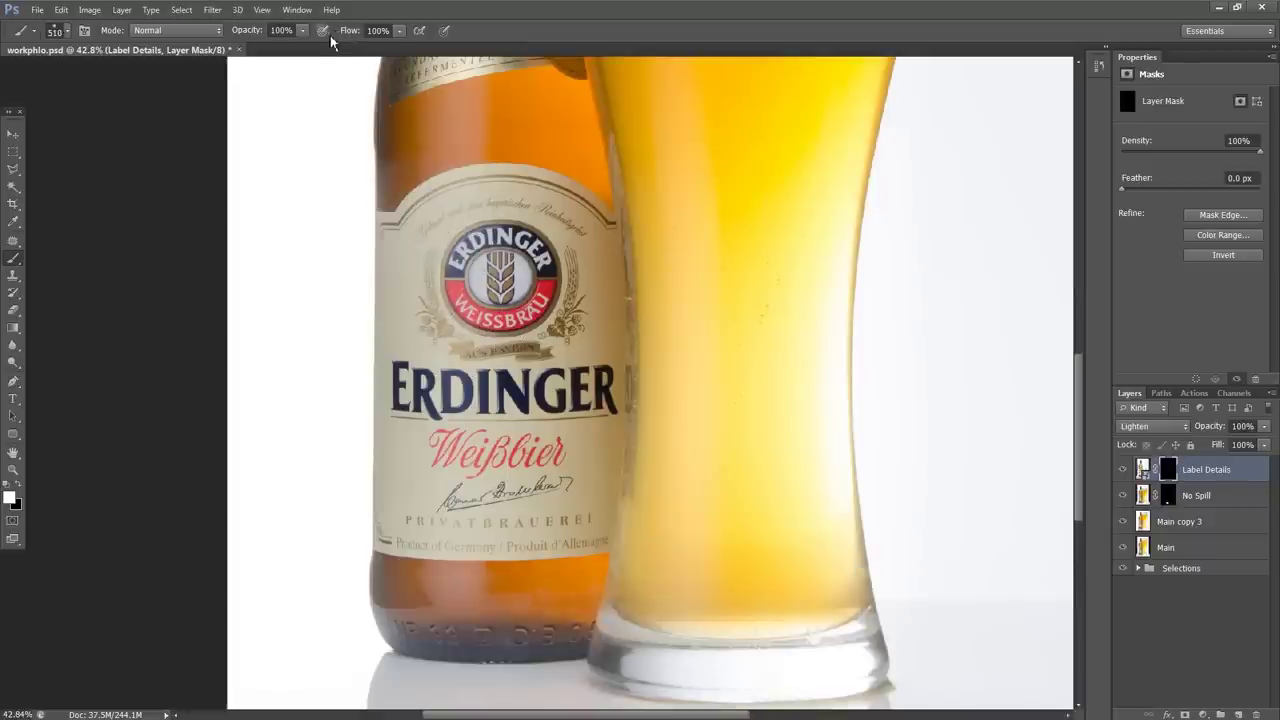
left_click_drag(348, 38, 297, 48)
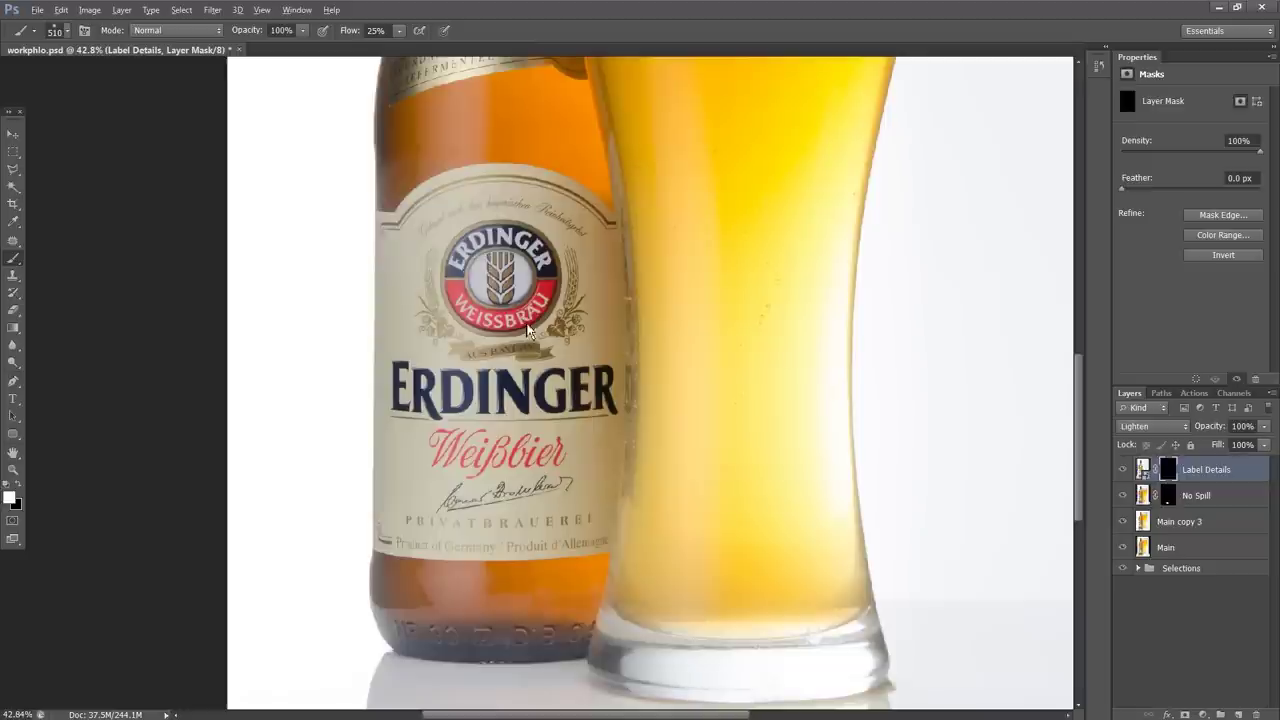
key("bracketright")
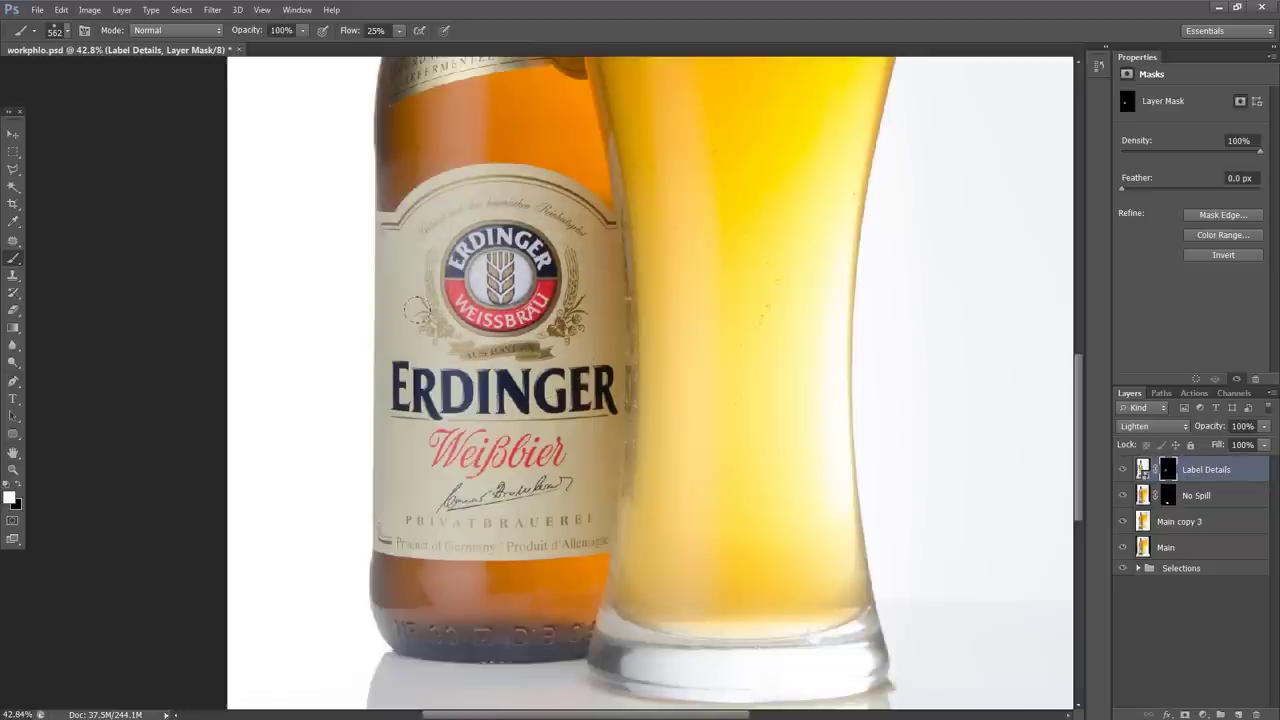
Brighten the rest of the main label by painting its mask in white with brush sizes between about 302 and 599 px.
key("bracketleft")
key("bracketleft")
key("bracketleft")
scroll(620, 295, "down", 2)
scroll(620, 295, "up", 2)
key("bracketright")
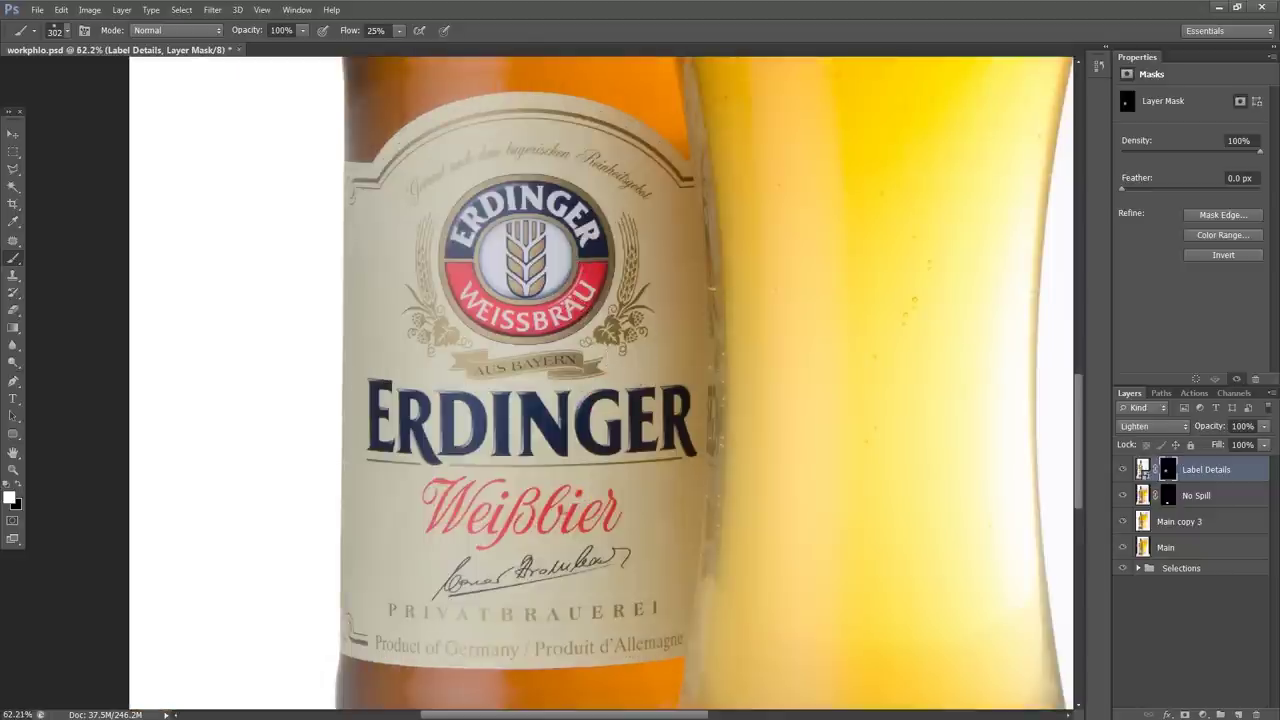
scroll(574, 255, "down", 1)
key("bracketright")
key("bracketright")
key("bracketright")
scroll(568, 416, "down", 1)
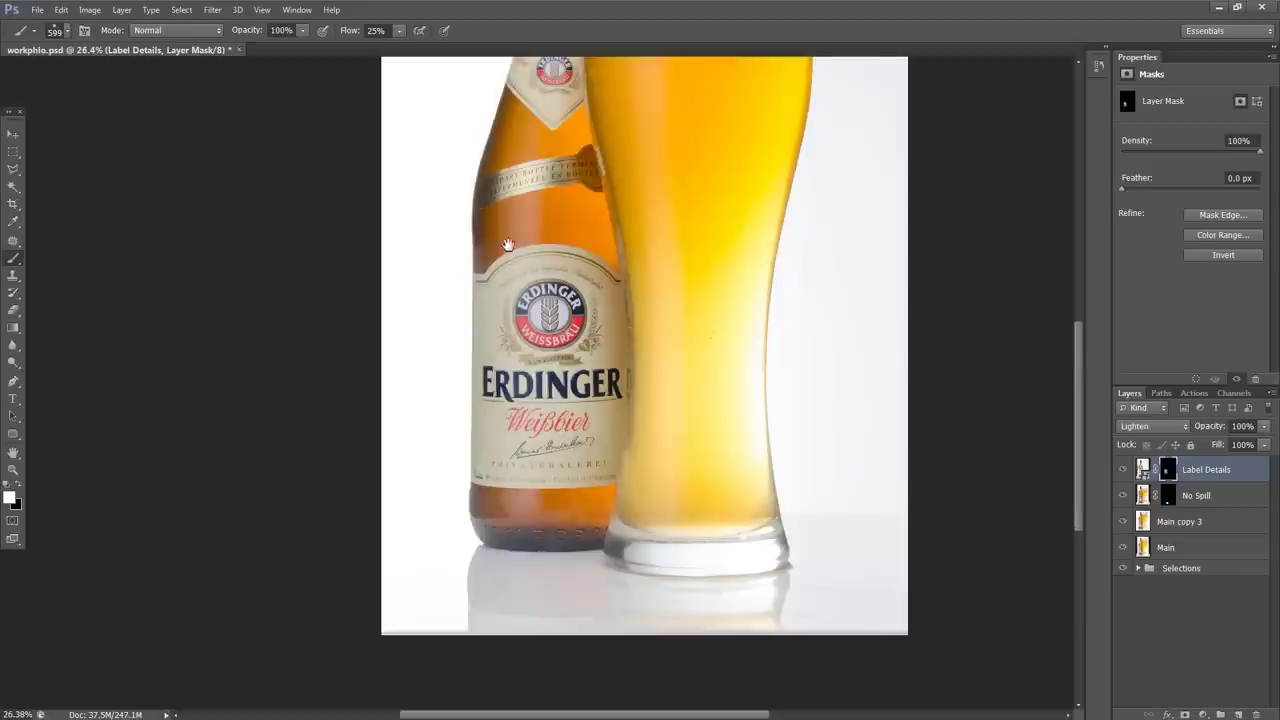
Paint white on the Label Details mask over the bottle's neck label with a brush of about 286 px.
scroll(519, 273, "up", 2)
key("bracketleft")
key("bracketleft")
key("bracketleft")
key("bracketleft")
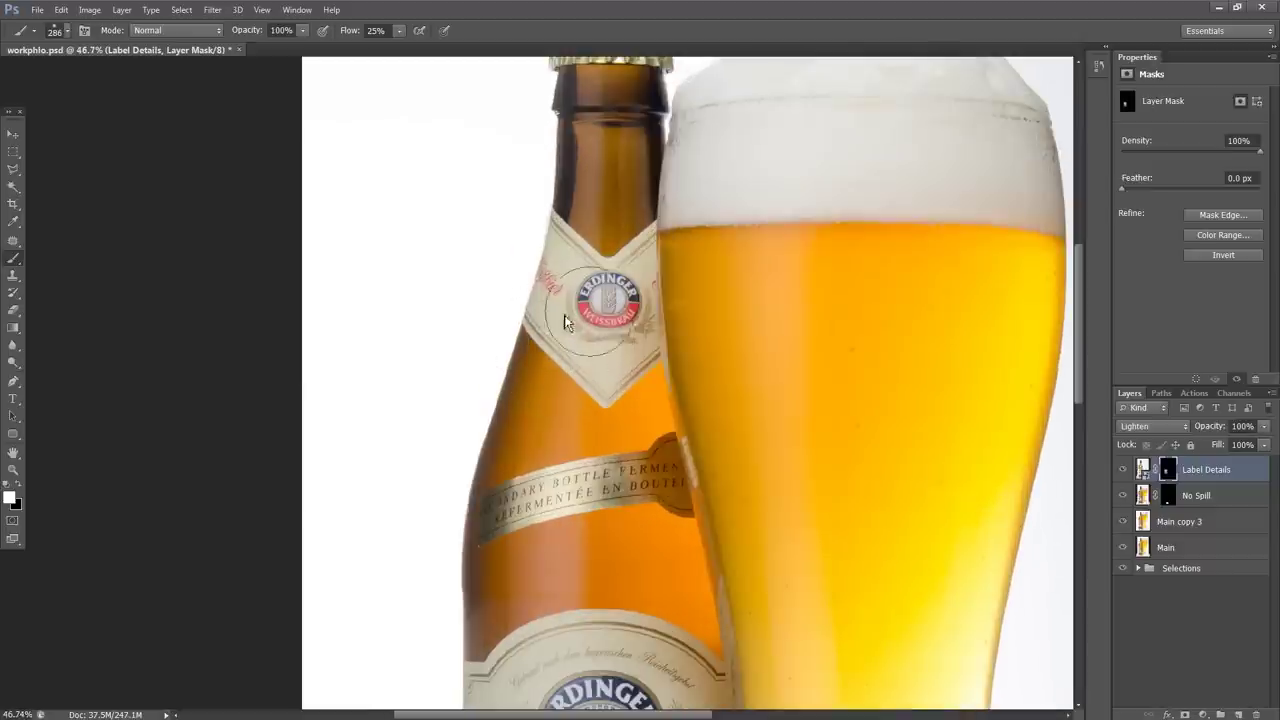
Toggle the Label Details layer's visibility to compare the bottle labels with and without the brightened details.
scroll(560, 330, "down", 3)
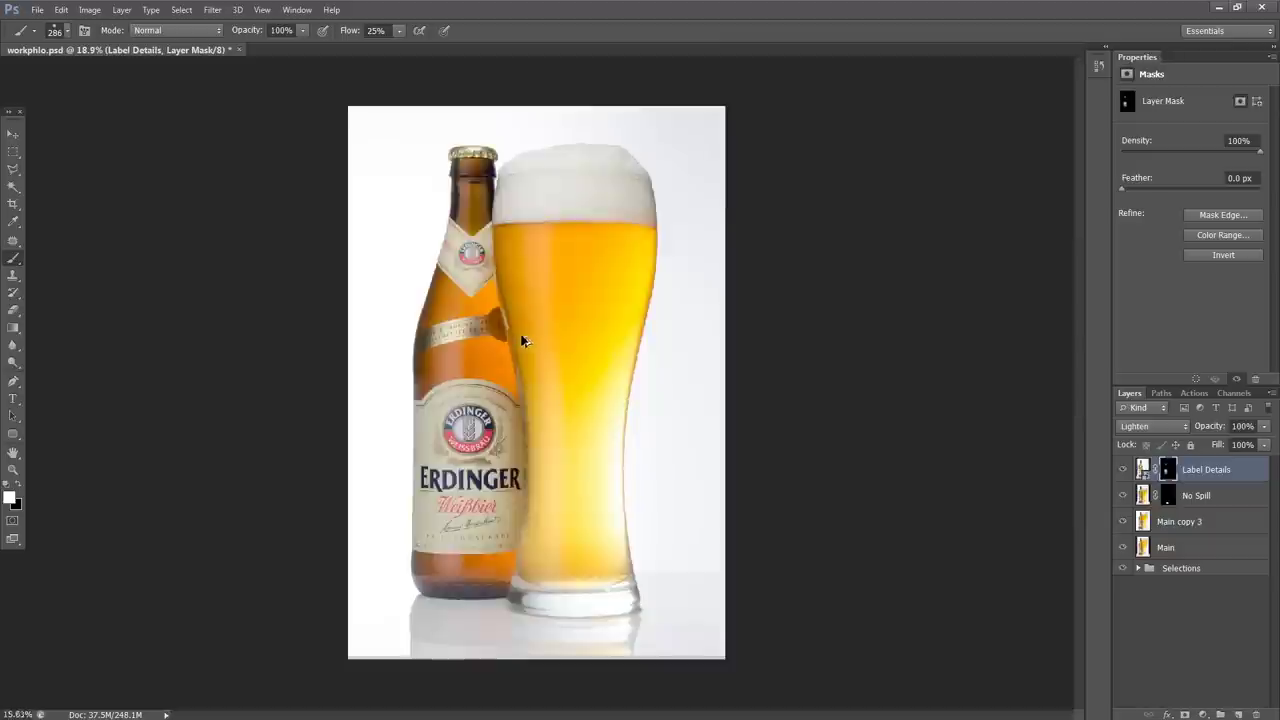
left_click(1124, 471)
left_click(1124, 471)
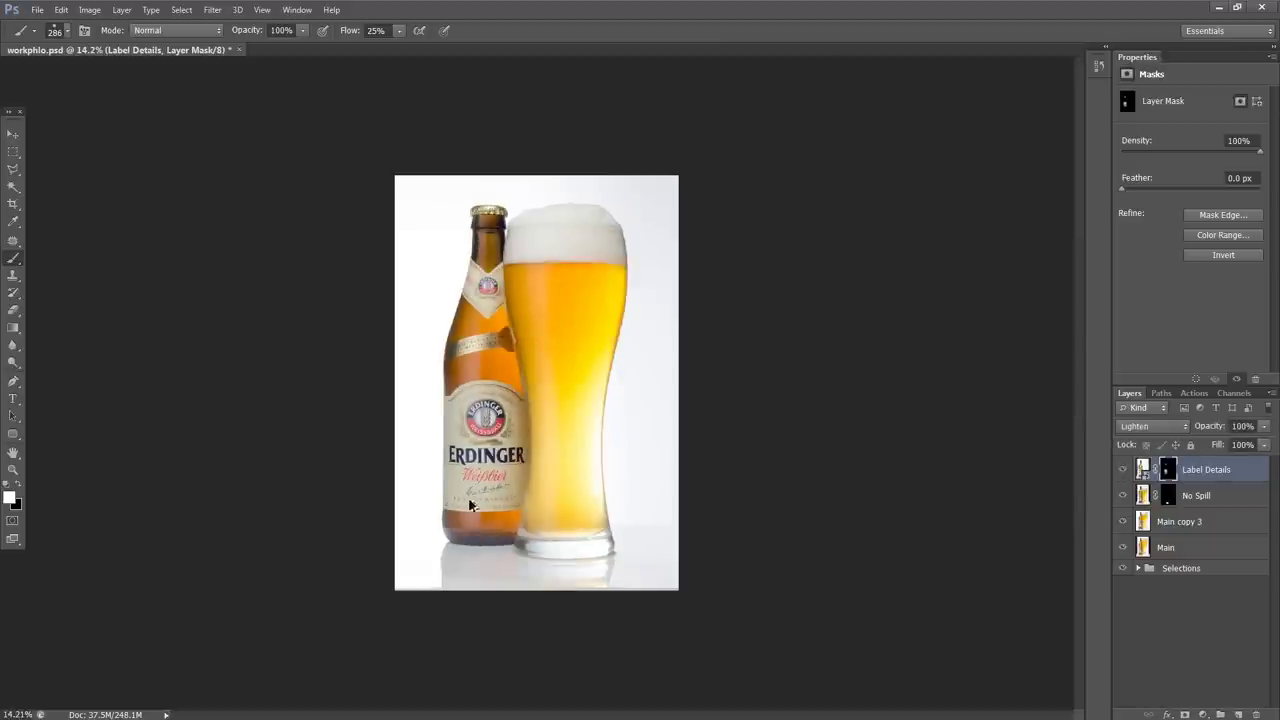
scroll(460, 458, "up", 3)
scroll(448, 446, "down", 3)
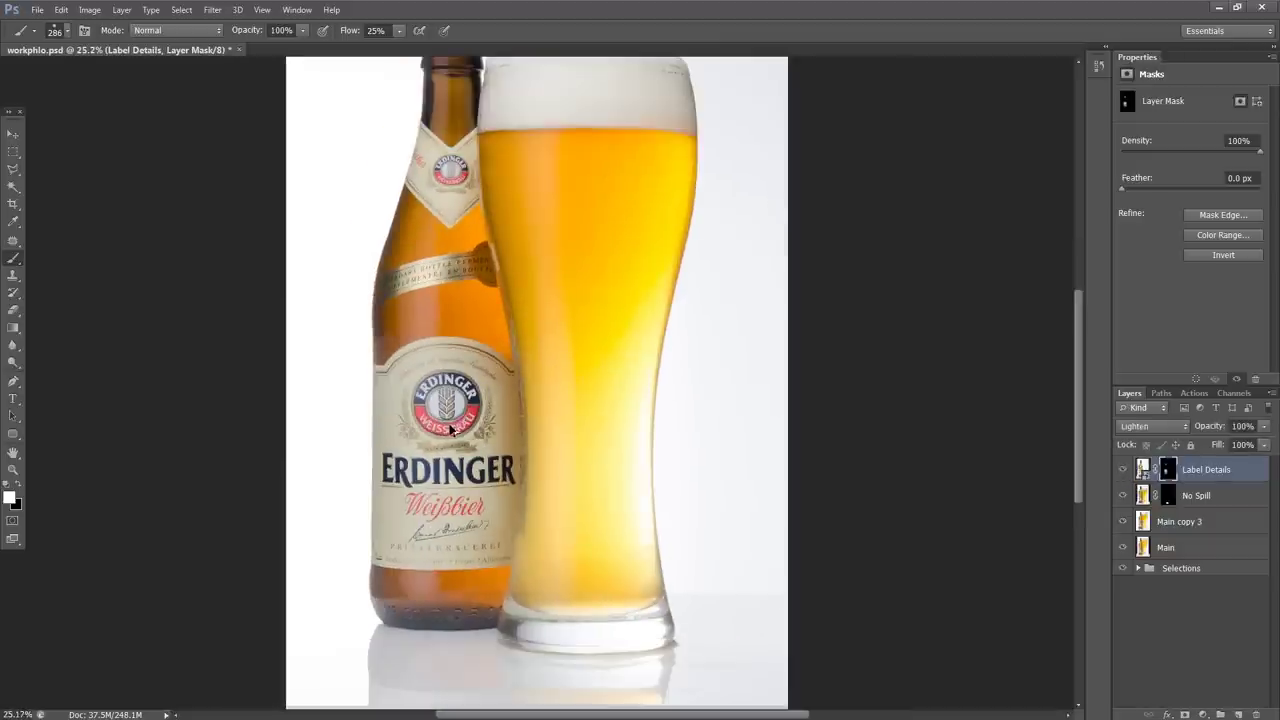
Trace the beer glass's right edge with a Pen path from near the base up to the wider upper part.
key("p")
scroll(530, 510, "up", 1)
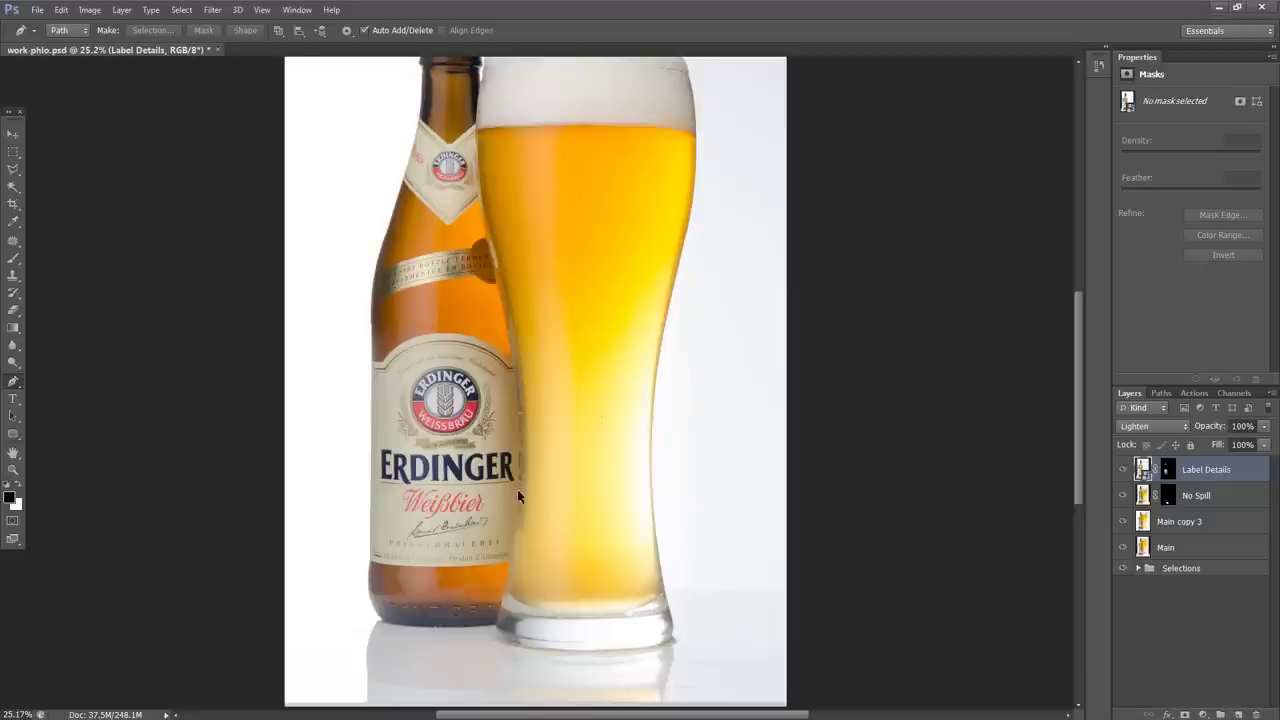
scroll(530, 489, "up", 1)
left_click(704, 562)
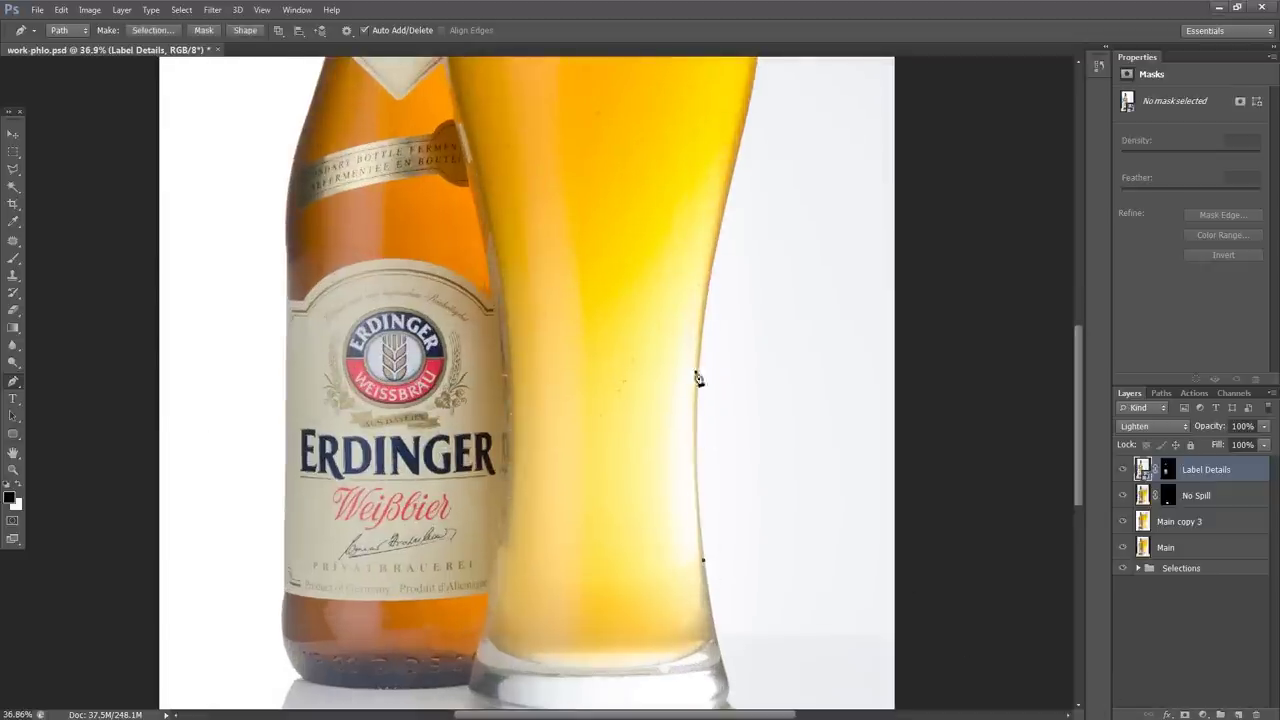
left_click(700, 360)
left_click_drag(700, 362, 706, 222)
left_click_drag(751, 100, 741, 78)
scroll(657, 278, "down", 3)
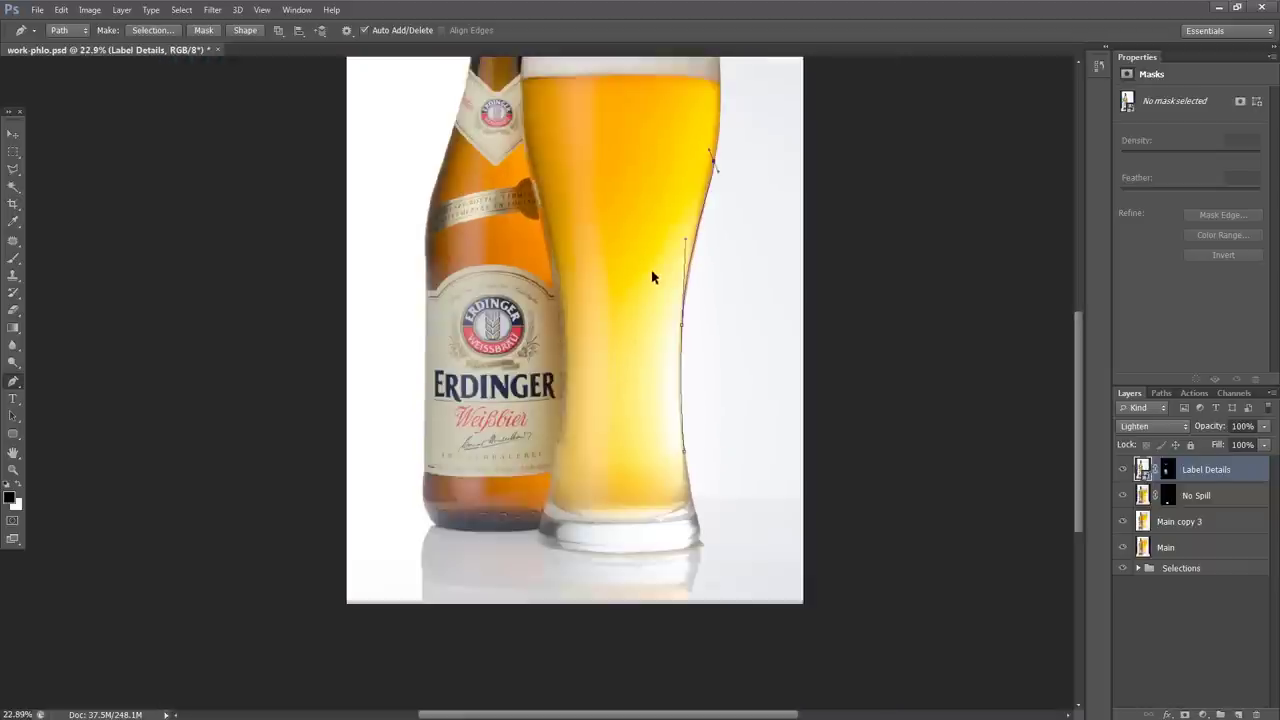
Continue the path around the light background to the right of the glass and close it at the starting point.
left_click(781, 153)
left_click(798, 420)
left_click(789, 506)
left_click(759, 532)
left_click(731, 516)
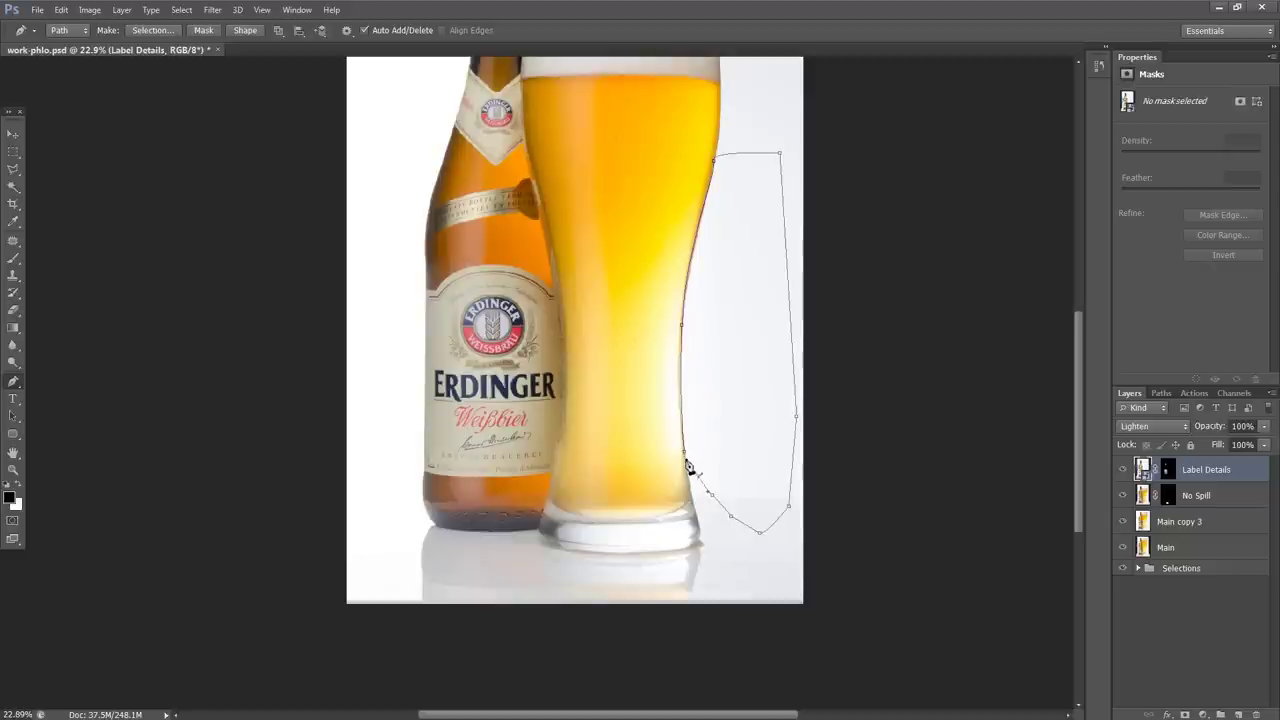
left_click(688, 462)
Load the work path as a selection and invert it so the background beside the glass is excluded.
left_click(1160, 393)
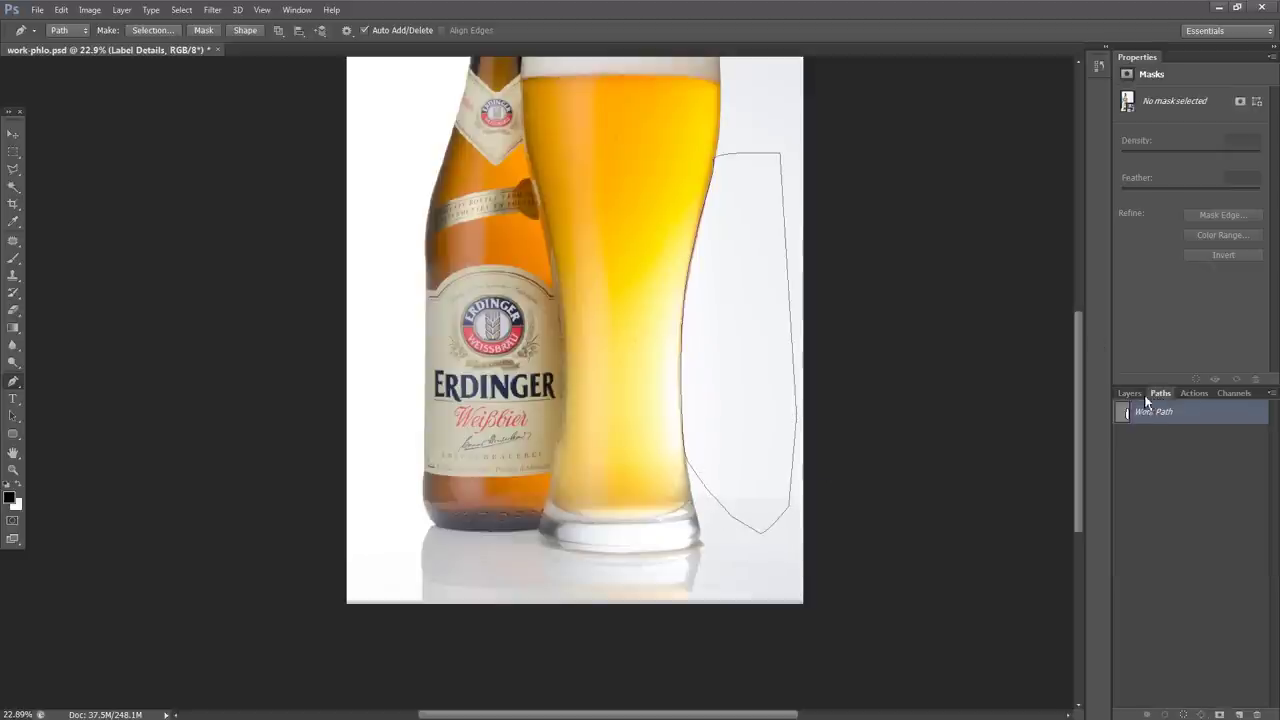
left_click(1130, 418, "ctrl")
left_click(1129, 393)
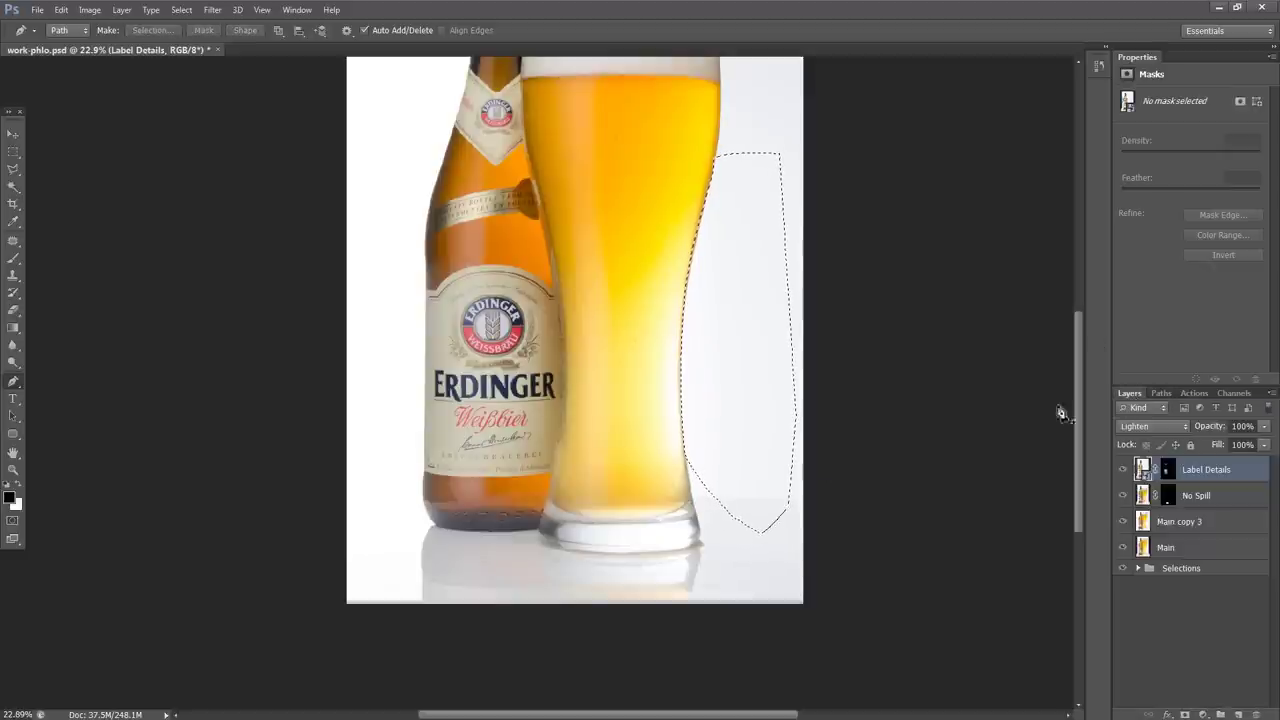
scroll(733, 415, "up", 1)
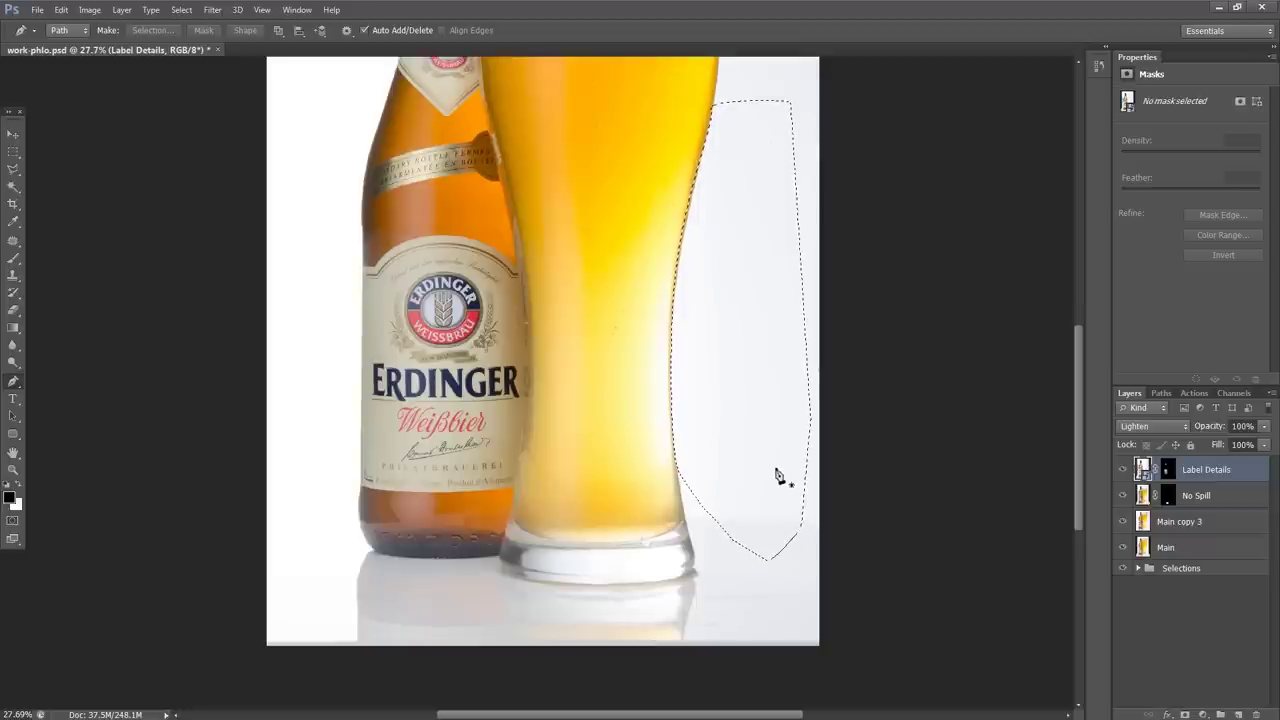
key("ctrl+shift+i")
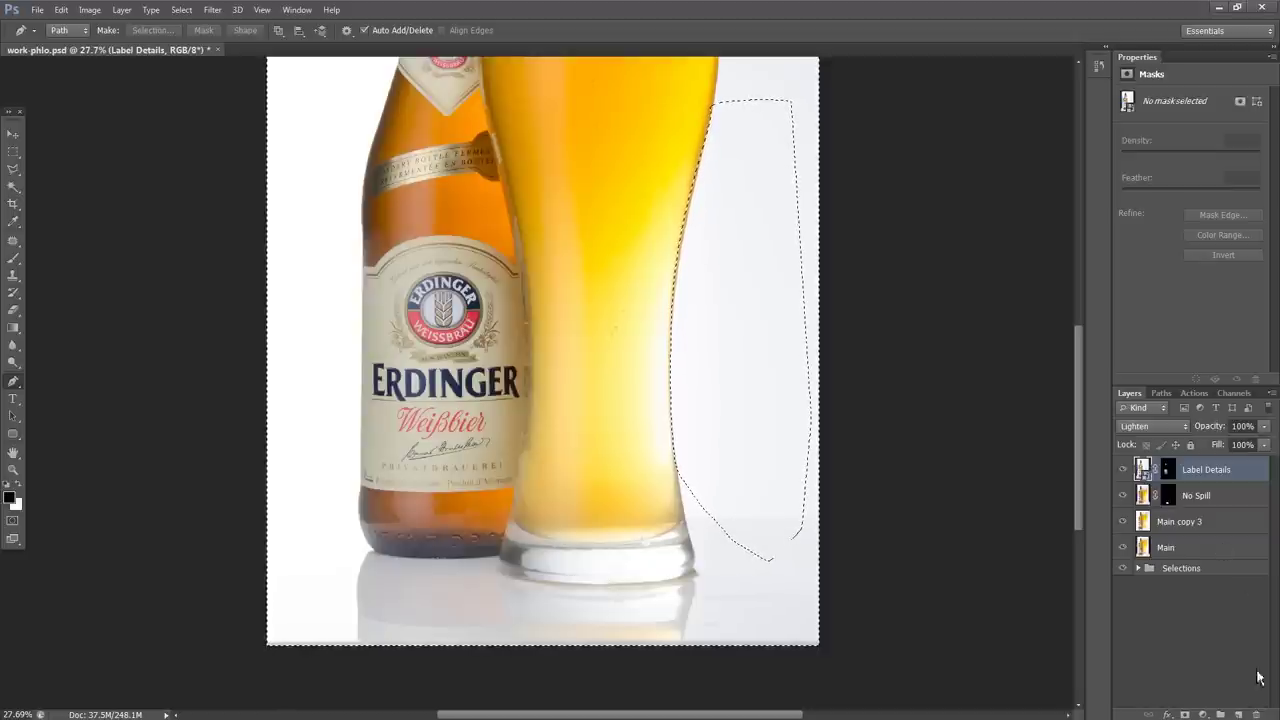
Add a new empty layer above Label Details and sample the beer's golden yellow as the foreground colour.
left_click(1238, 714)
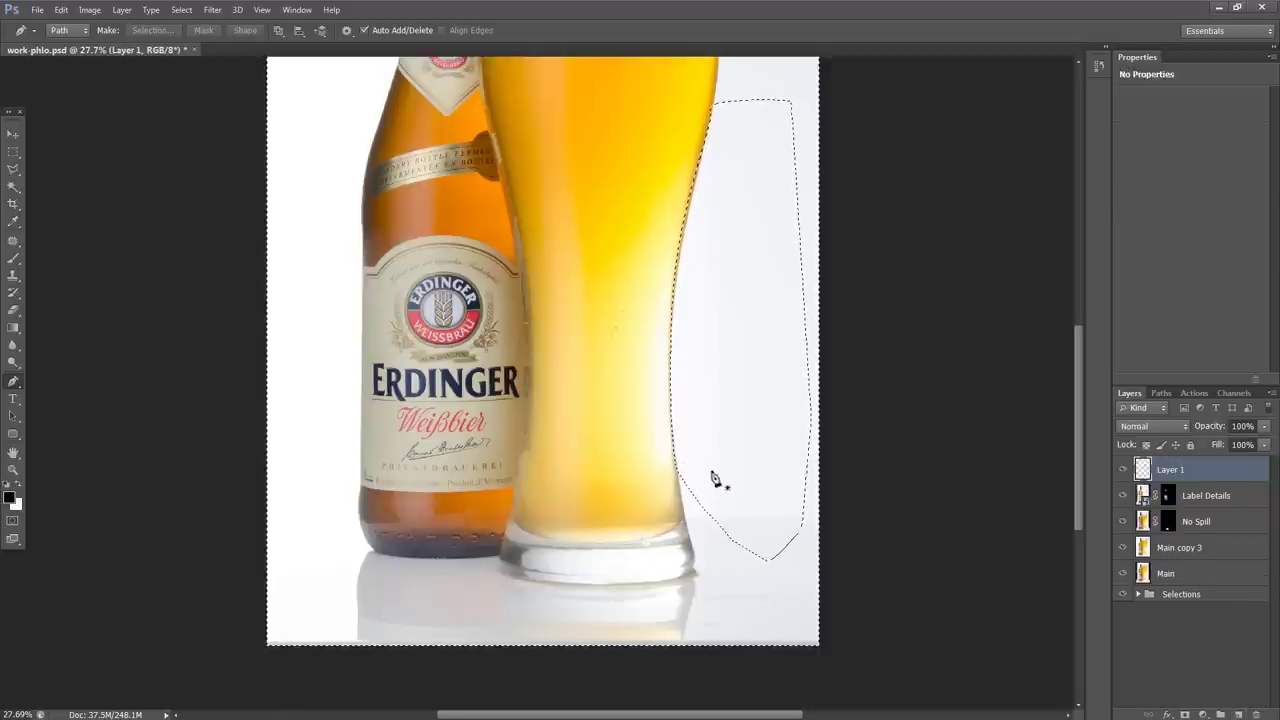
key("i")
scroll(677, 450, "down", 1)
left_click(605, 333)
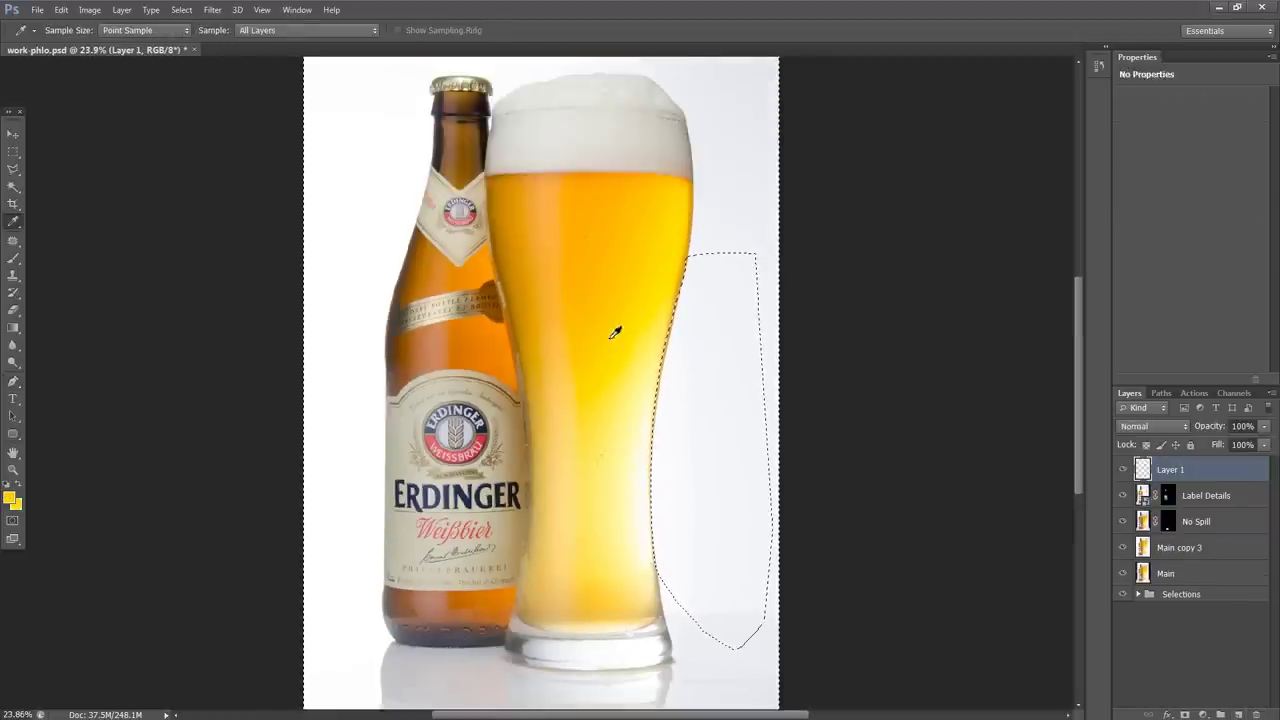
Paint the sampled golden yellow over the beer within the selection, using a smaller brush at 64% flow.
key("b")
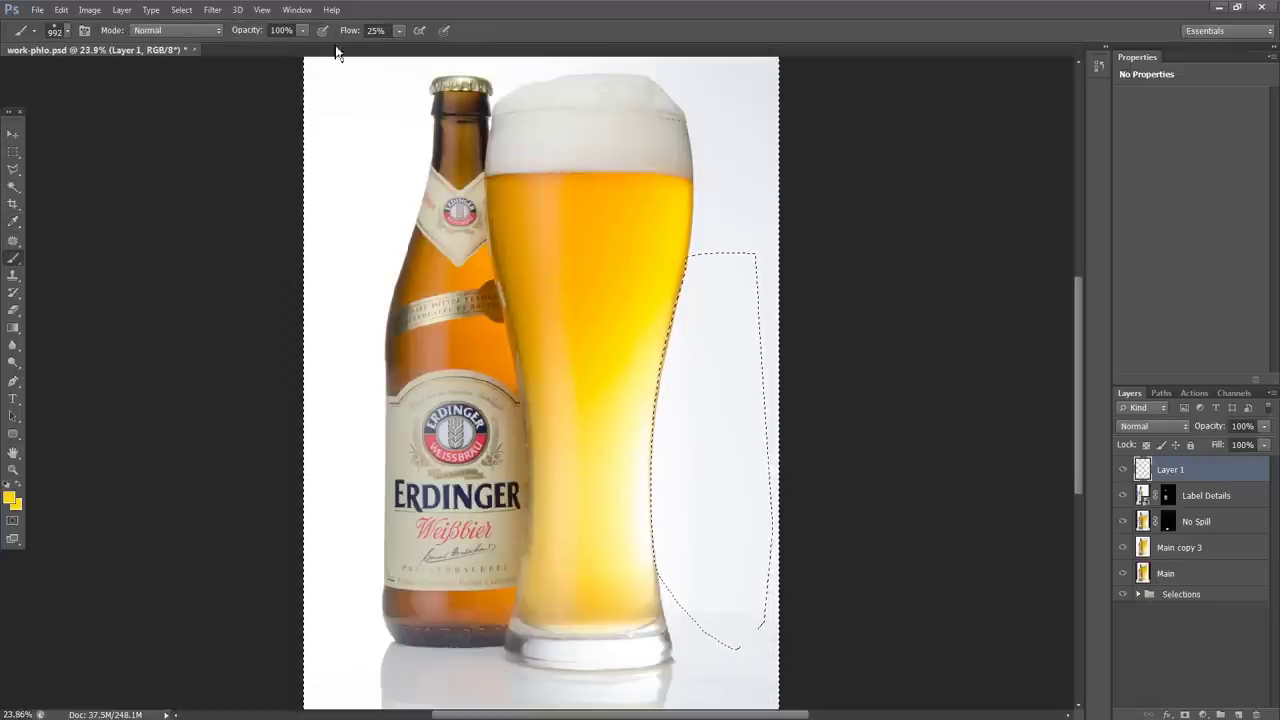
left_click_drag(352, 35, 378, 31)
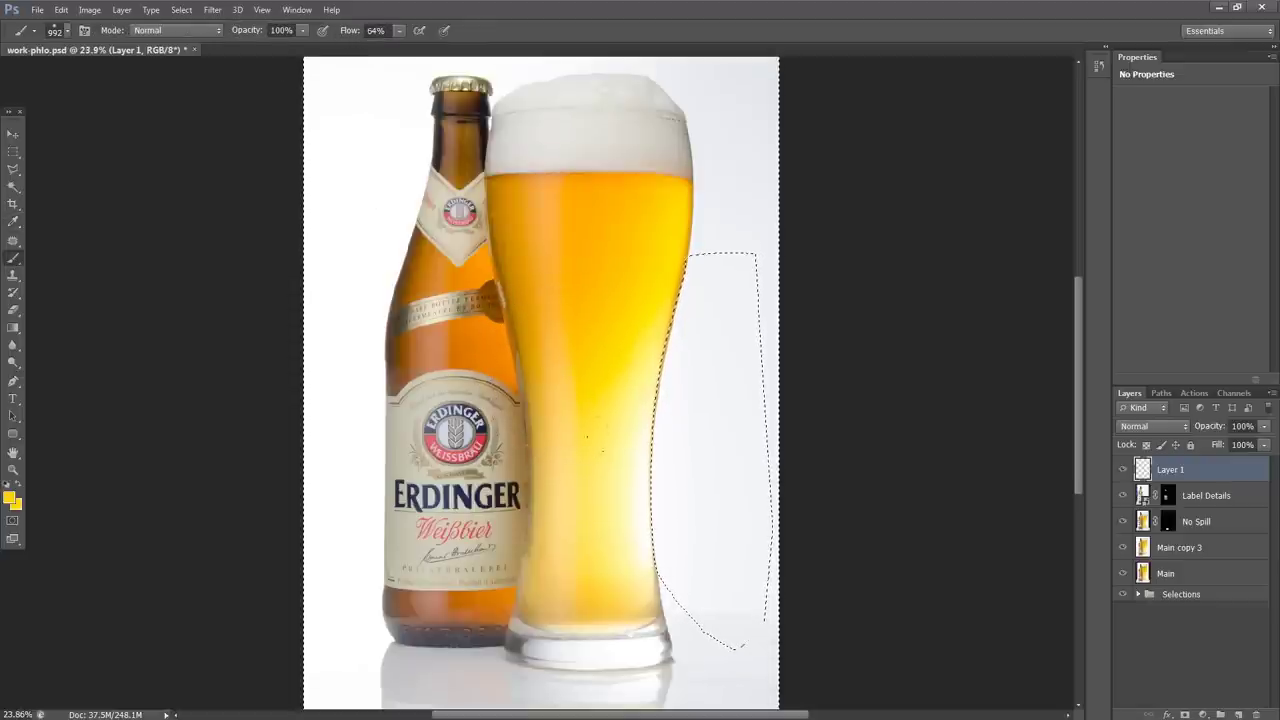
key("bracketleft")
key("bracketleft")
key("bracketleft")
key("bracketleft")
key("bracketleft")
key("bracketleft")
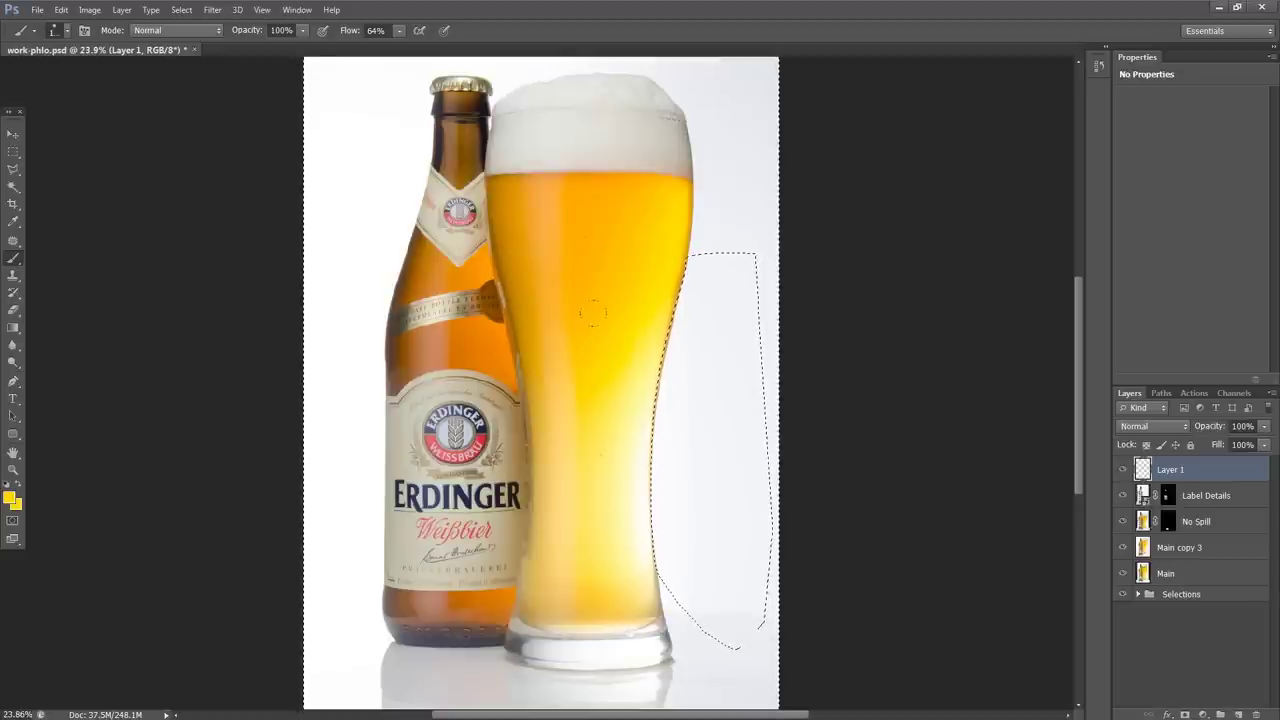
left_click_drag(600, 320, 590, 551)
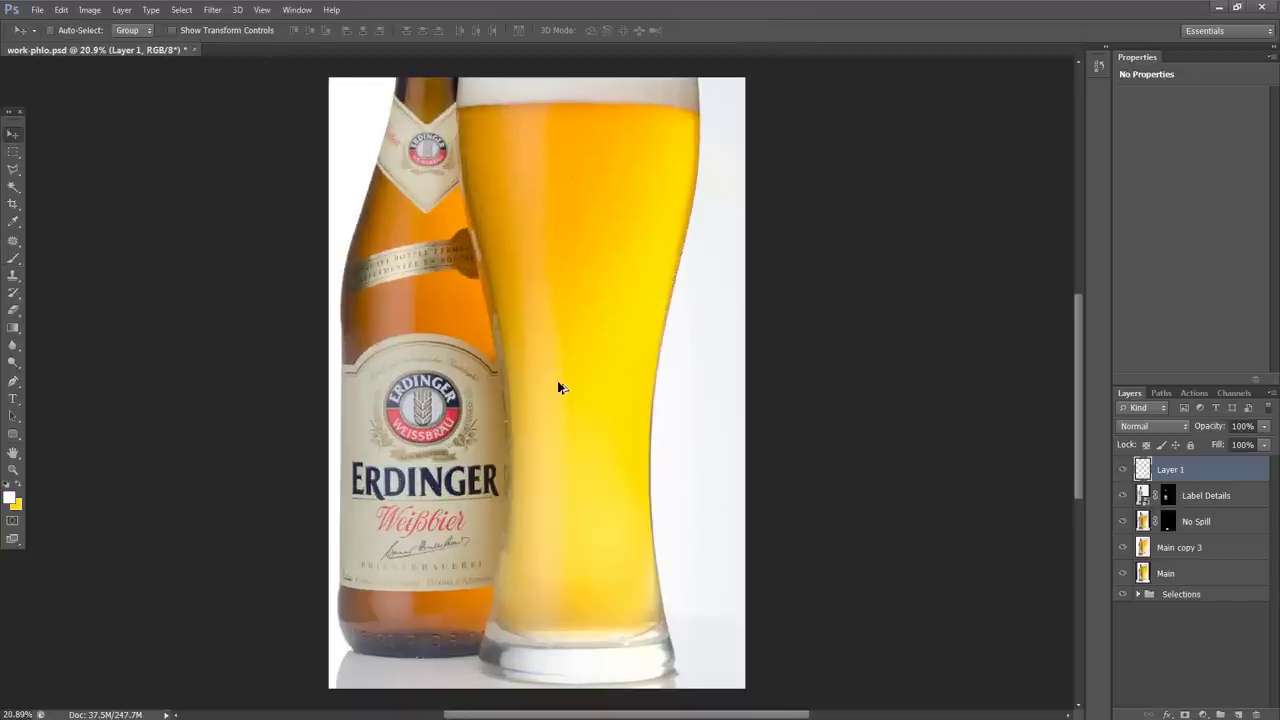
scroll(558, 386, "up", 3)
left_click_drag(548, 277, 686, 582)
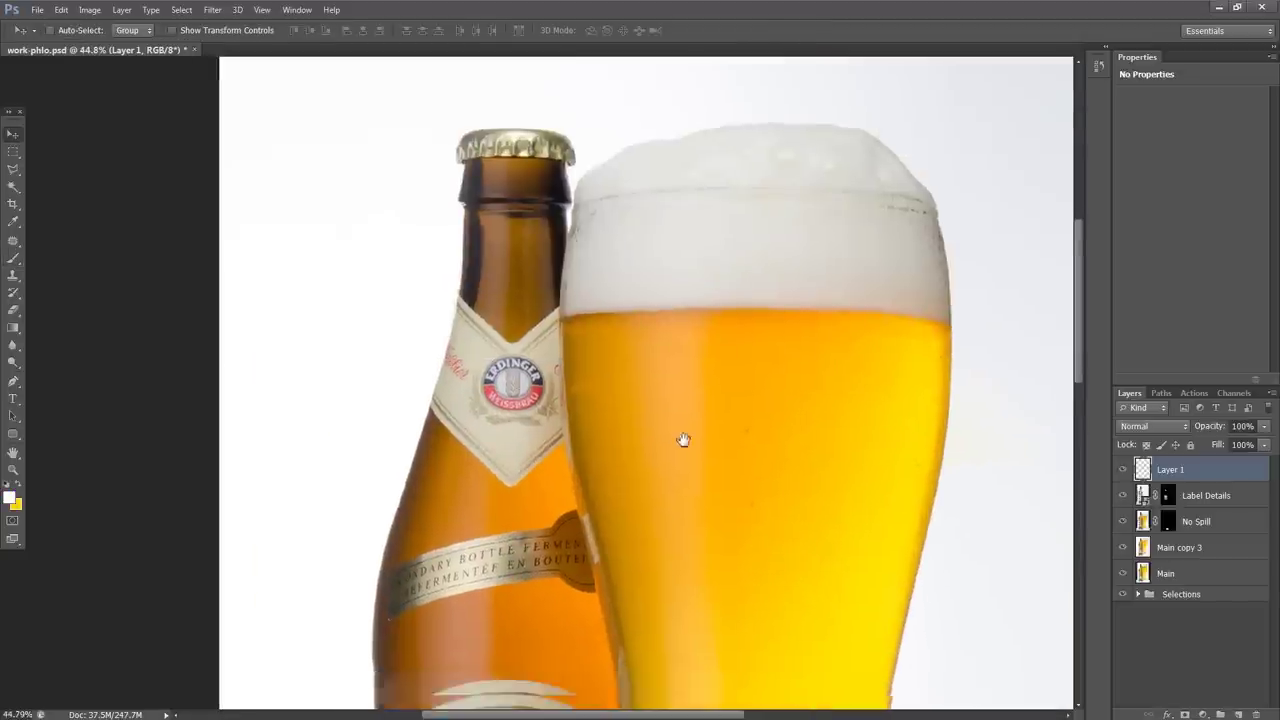
left_click_drag(683, 439, 651, 289)
left_click_drag(723, 429, 723, 494)
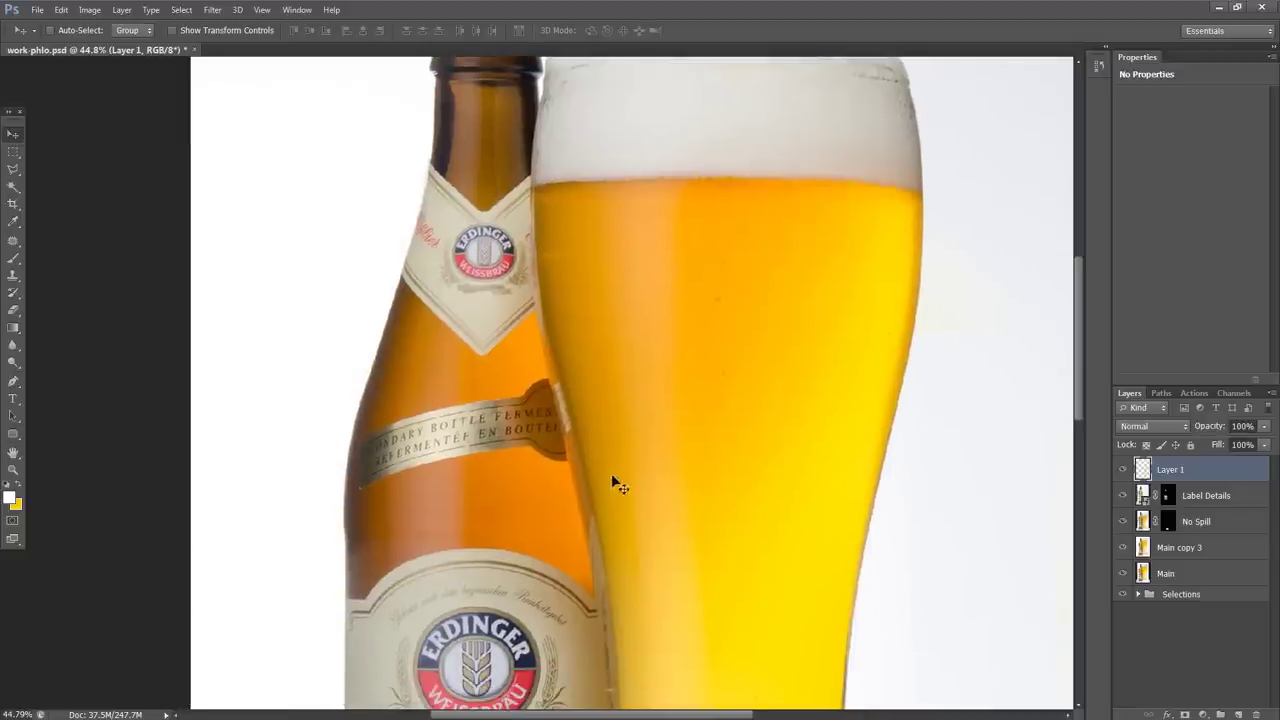
scroll(604, 450, "down", 5)
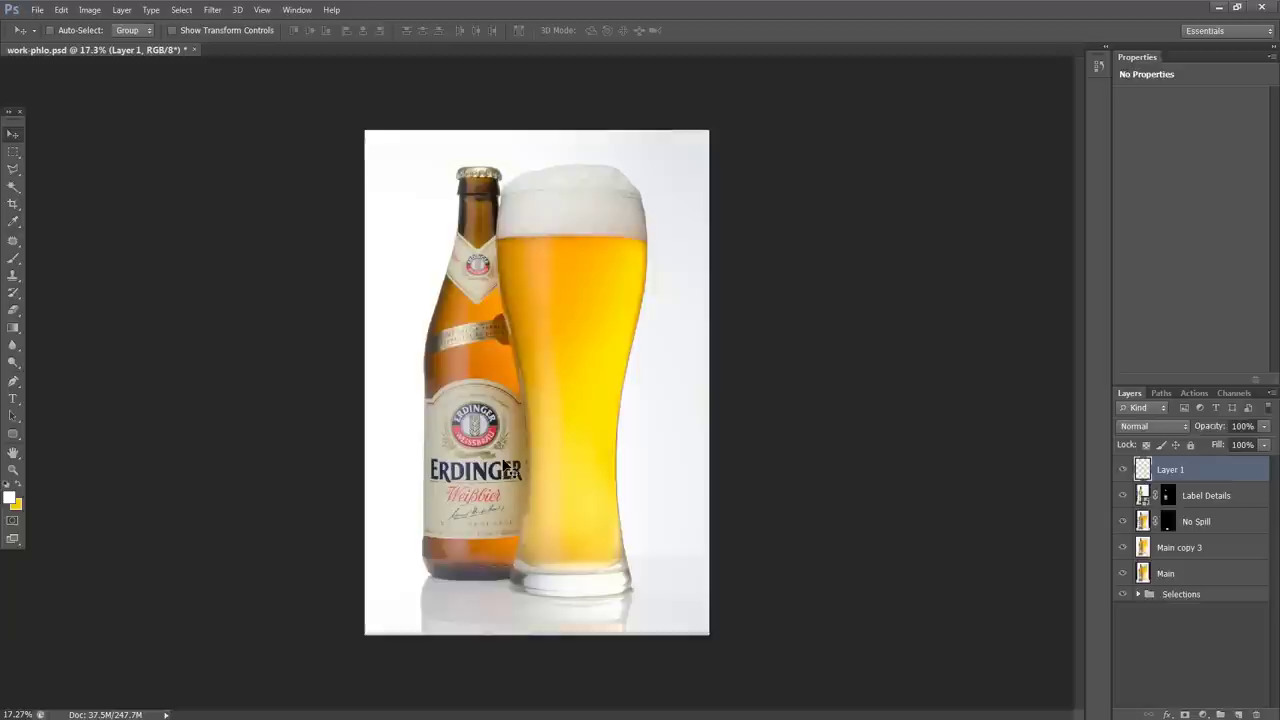
Add a new layer and draw a white-to-transparent gradient from the image's bottom edge up to the glass base.
left_click(1239, 714)
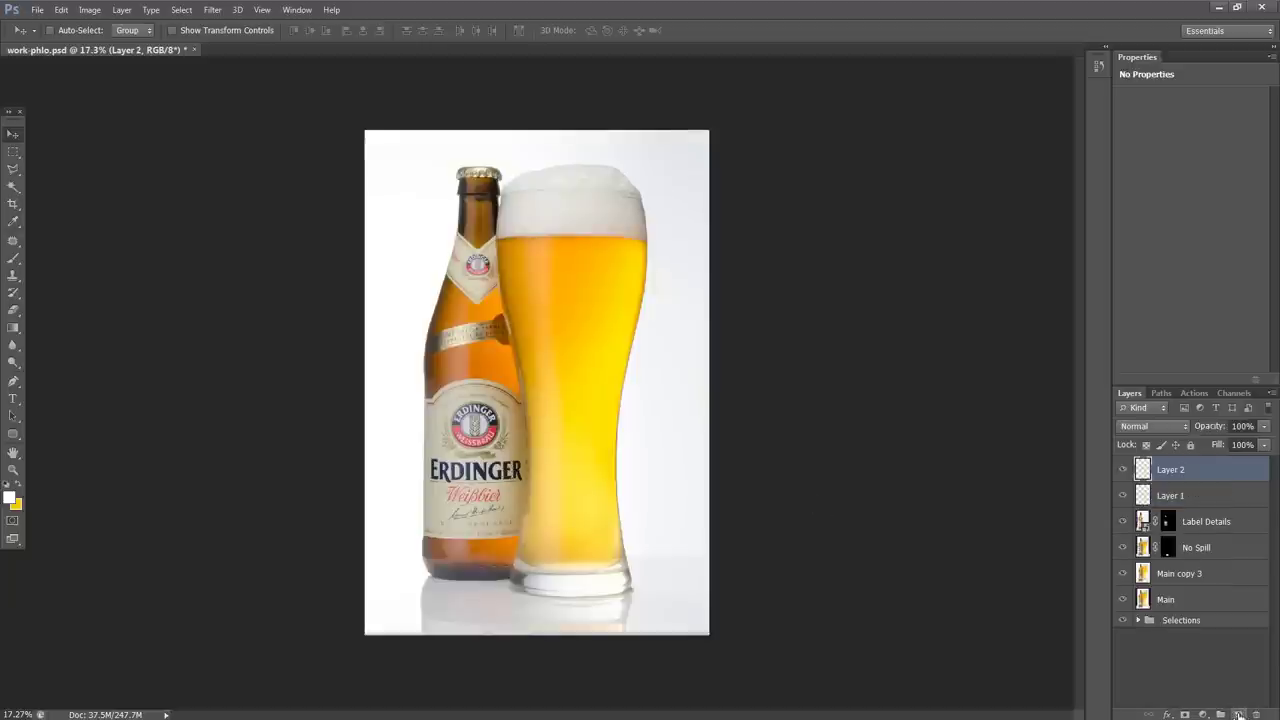
key("g")
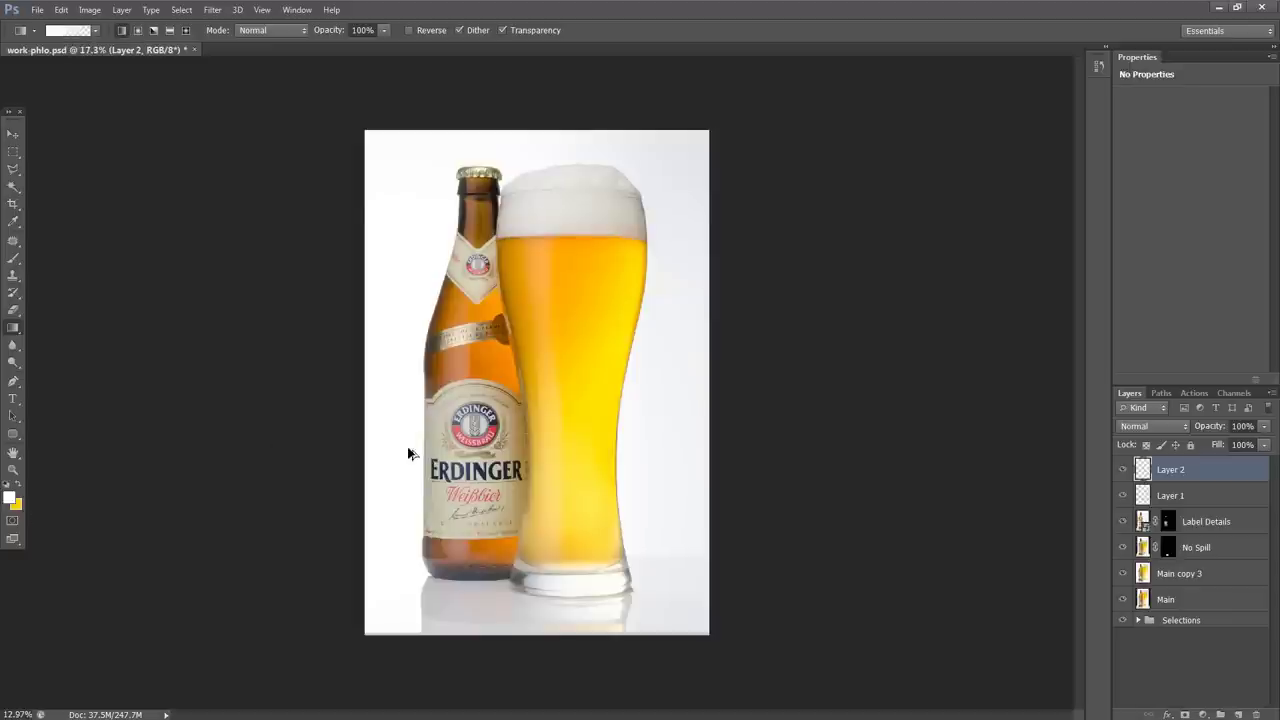
scroll(526, 561, "down", 2)
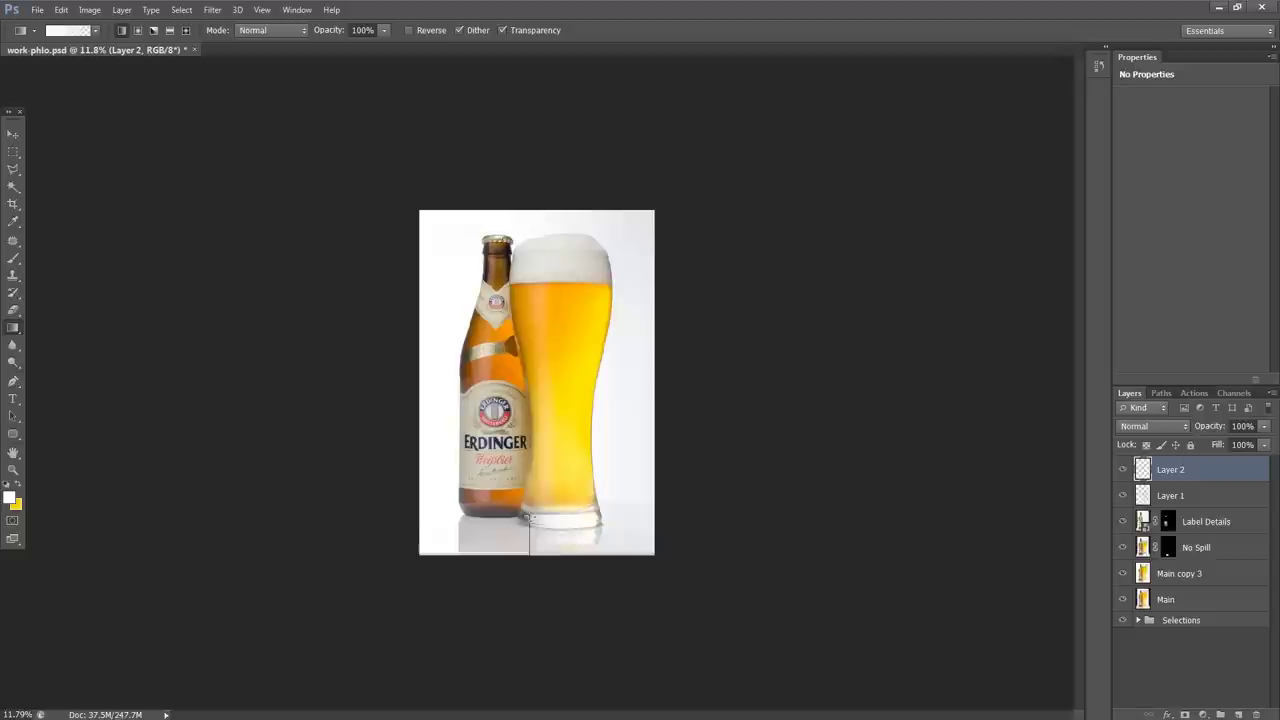
left_click_drag(530, 518, 530, 516)
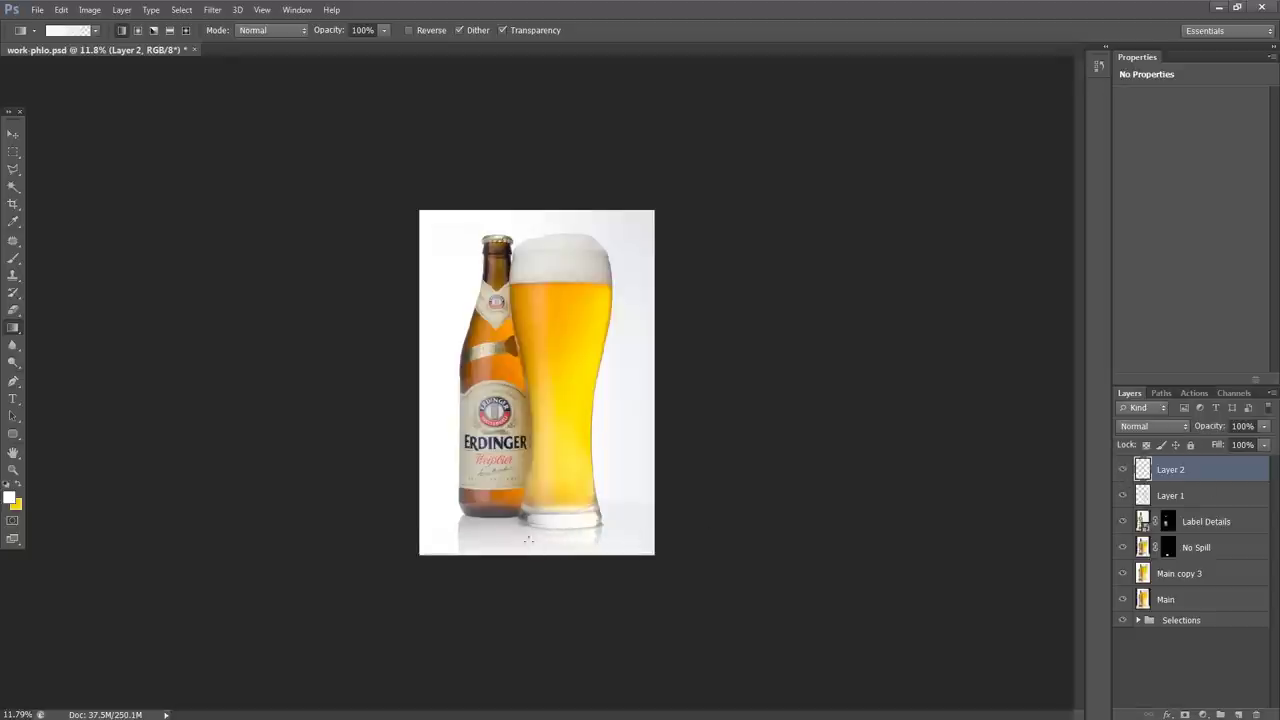
scroll(490, 557, "up", 1)
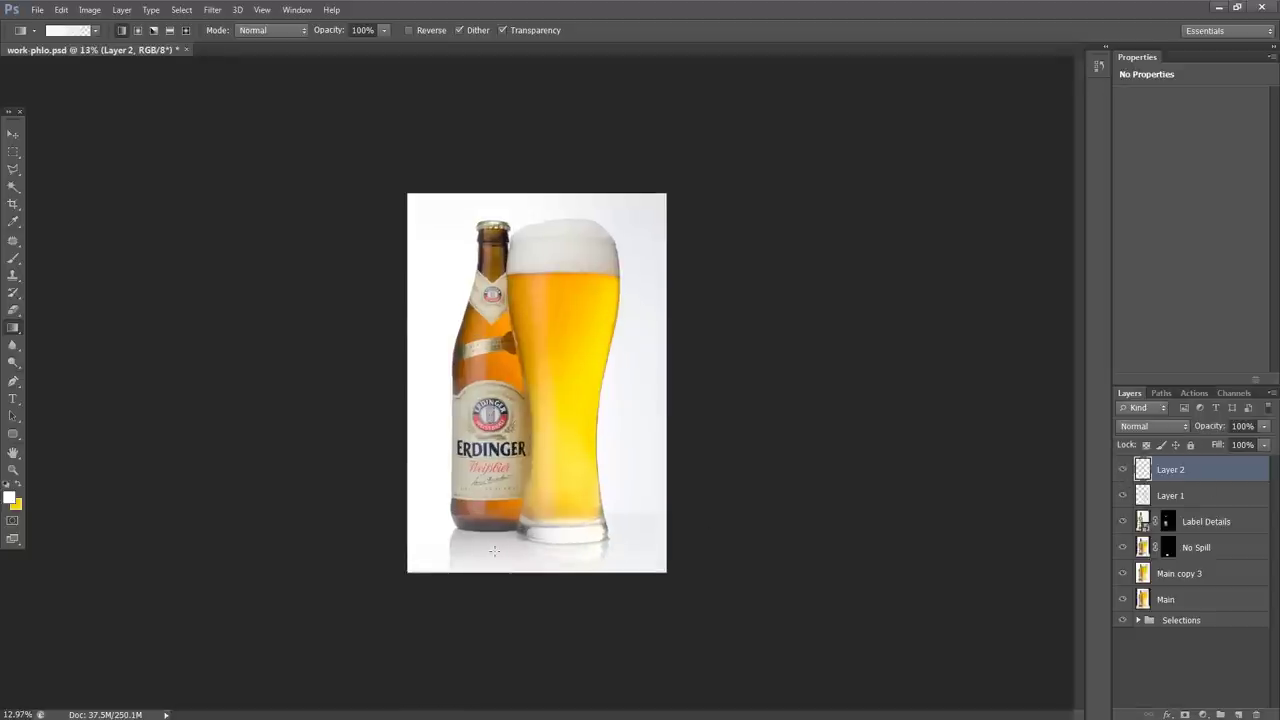
Add a Selective Color adjustment and set cyan, magenta, yellow and black of the Whites to -100%.
left_click(1204, 715)
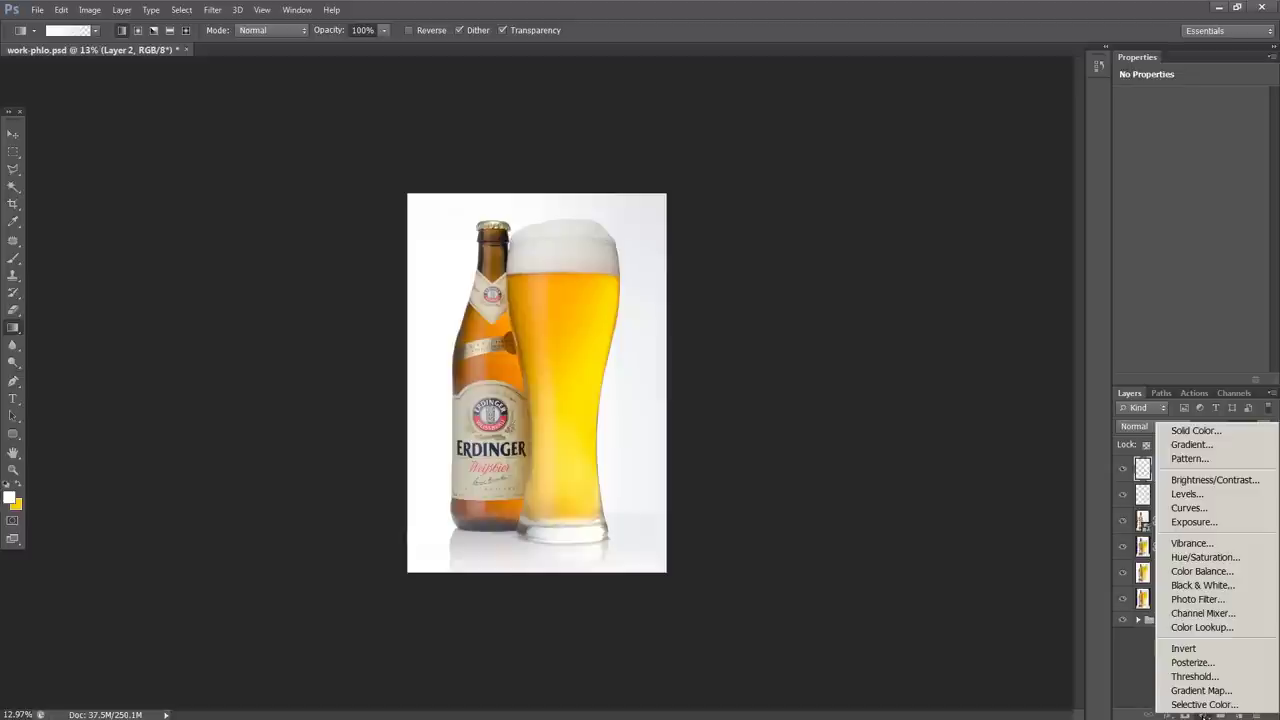
left_click(1194, 705)
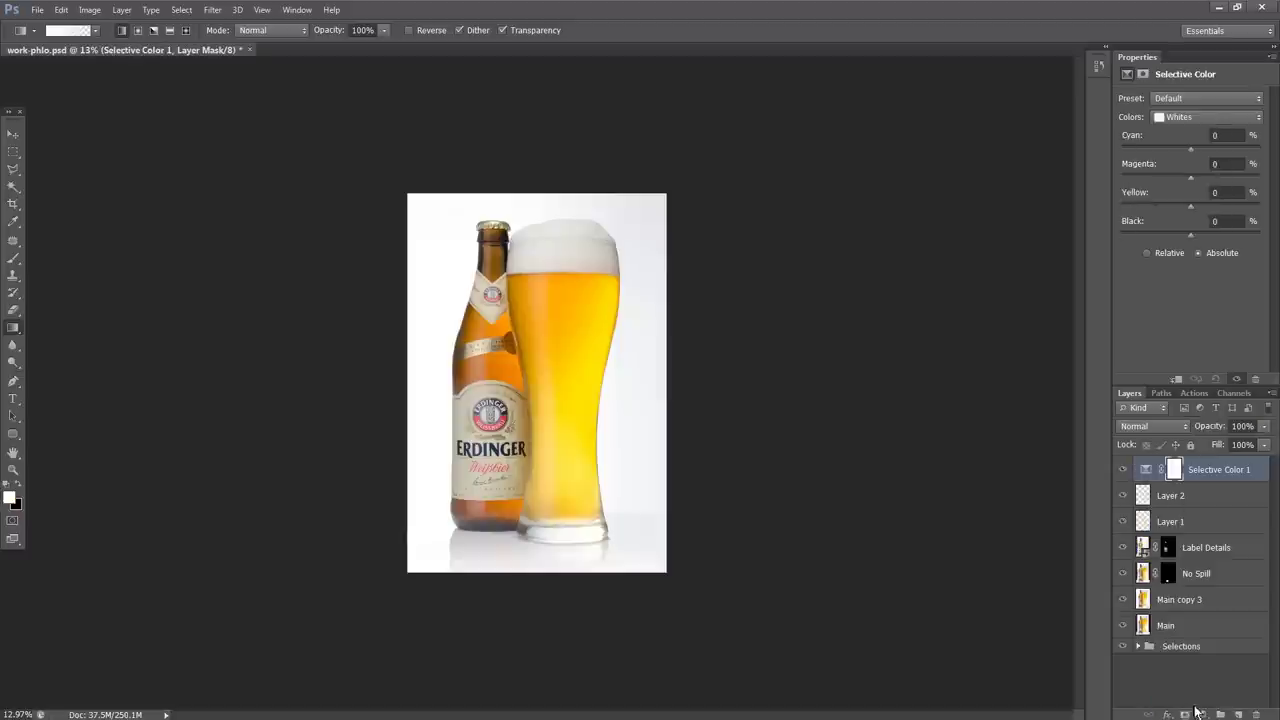
left_click(1208, 117)
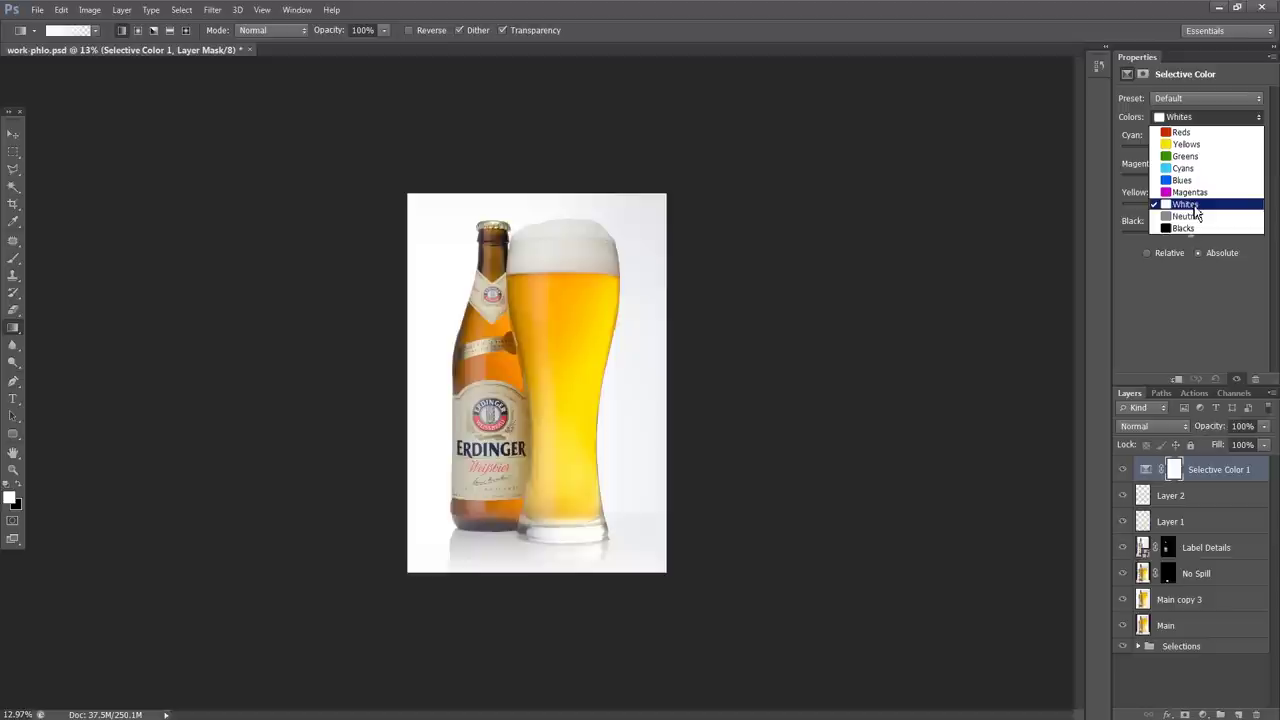
left_click(1192, 205)
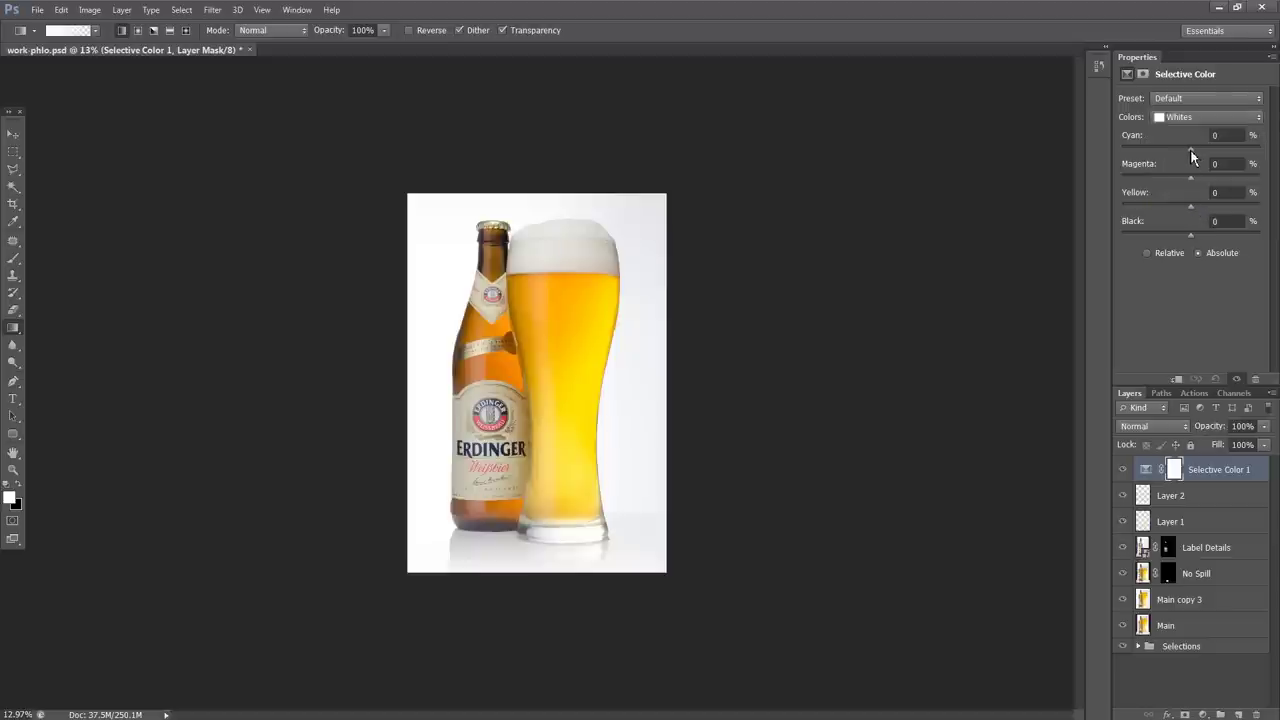
left_click_drag(1192, 155, 1121, 206)
left_click_drag(1190, 235, 1121, 235)
Compare the image with and without the Selective Color adjustment.
left_click(1123, 470)
left_click(1123, 470)
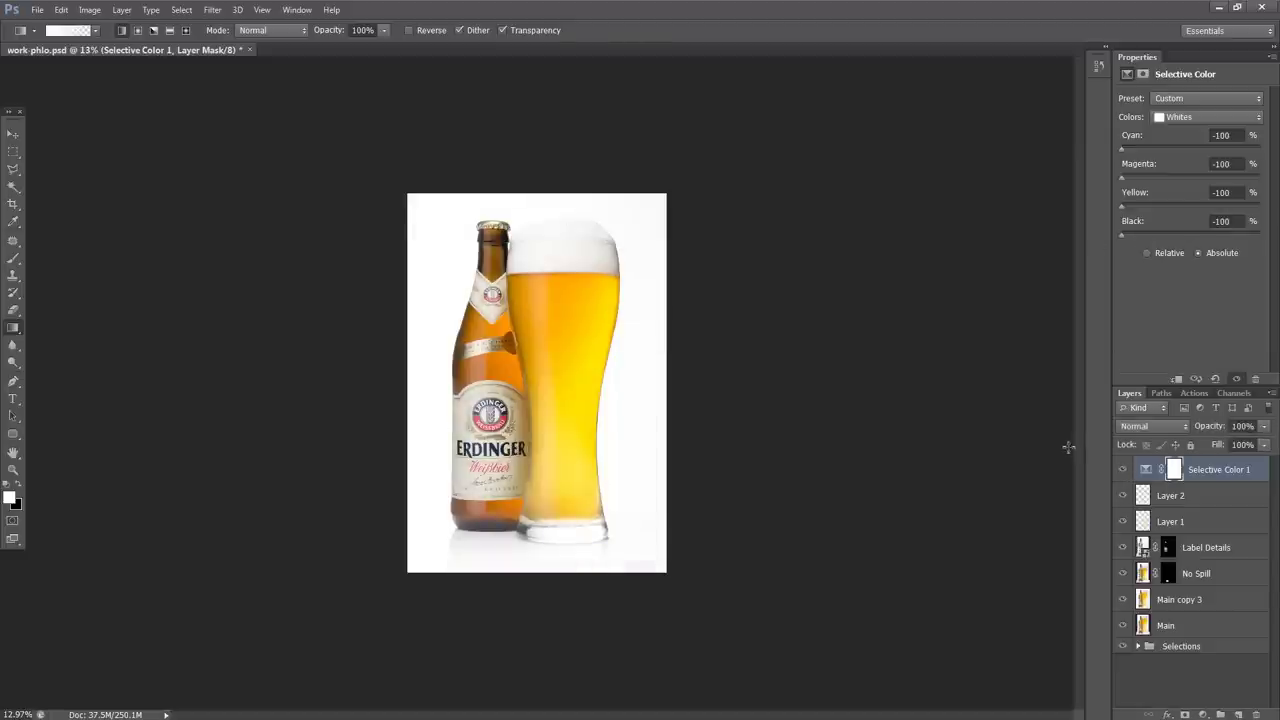
left_click(1123, 470)
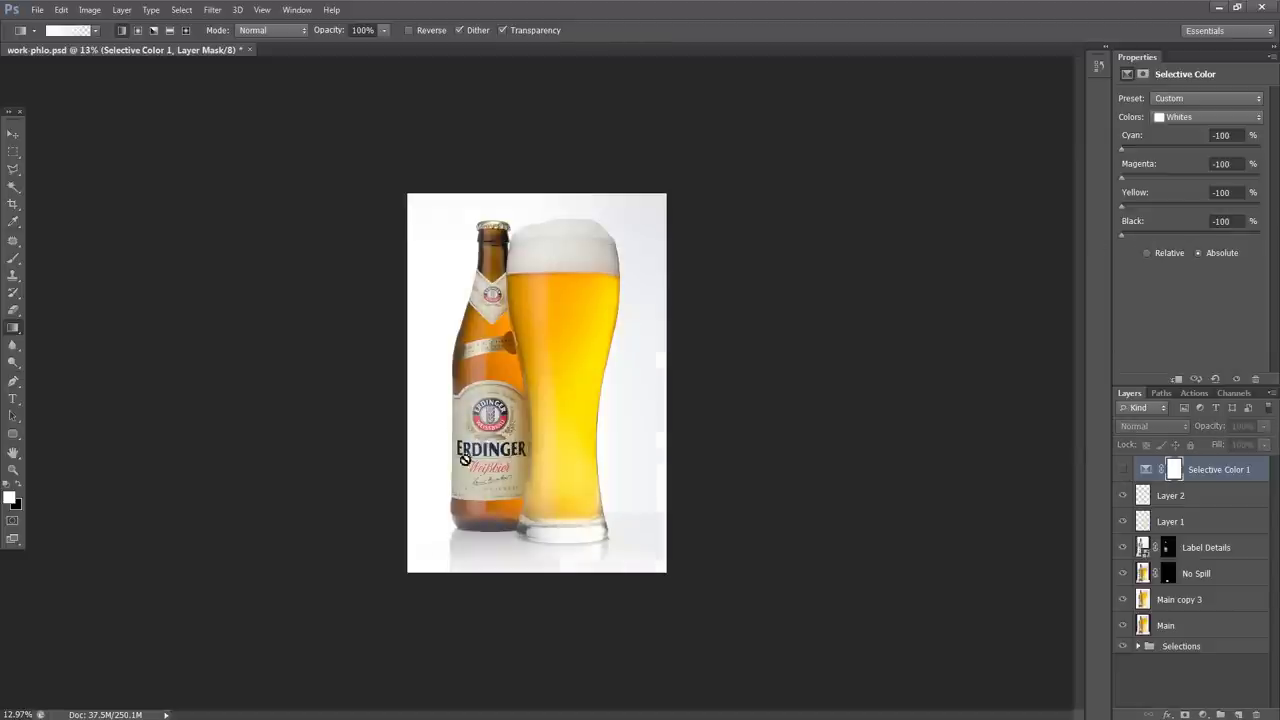
left_click(1122, 470)
left_click(1122, 470)
left_click(1122, 470)
Paint black at 23% flow on the Selective Color mask over the beer foam to bring back its detail.
left_click(1175, 474)
key("b")
key("x")
left_click_drag(362, 36, 329, 48)
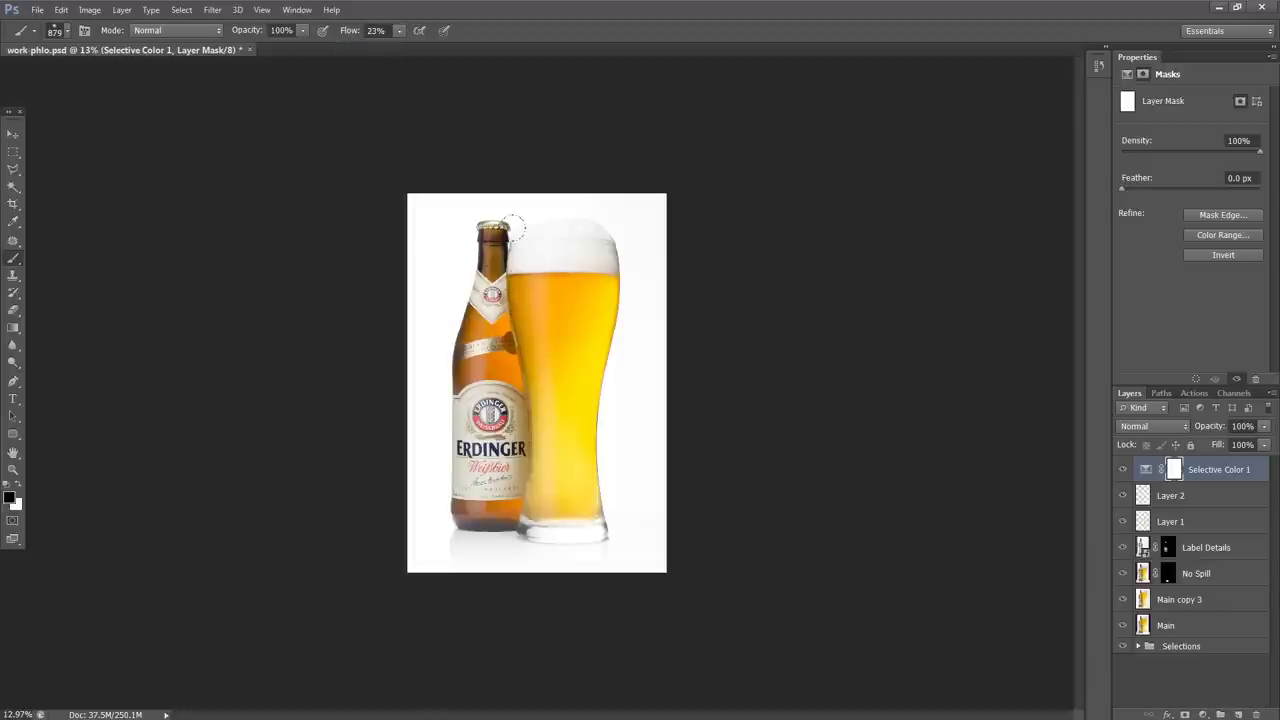
scroll(527, 252, "up", 2)
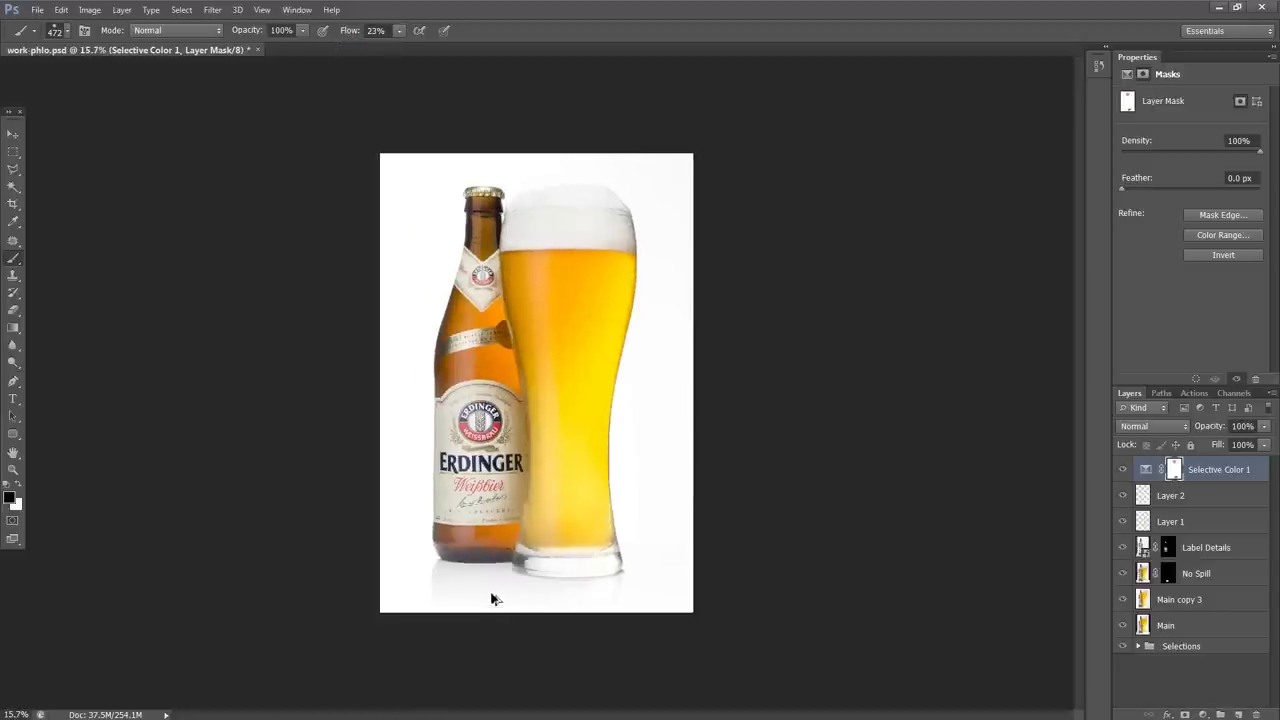
scroll(491, 599, "up", 1)
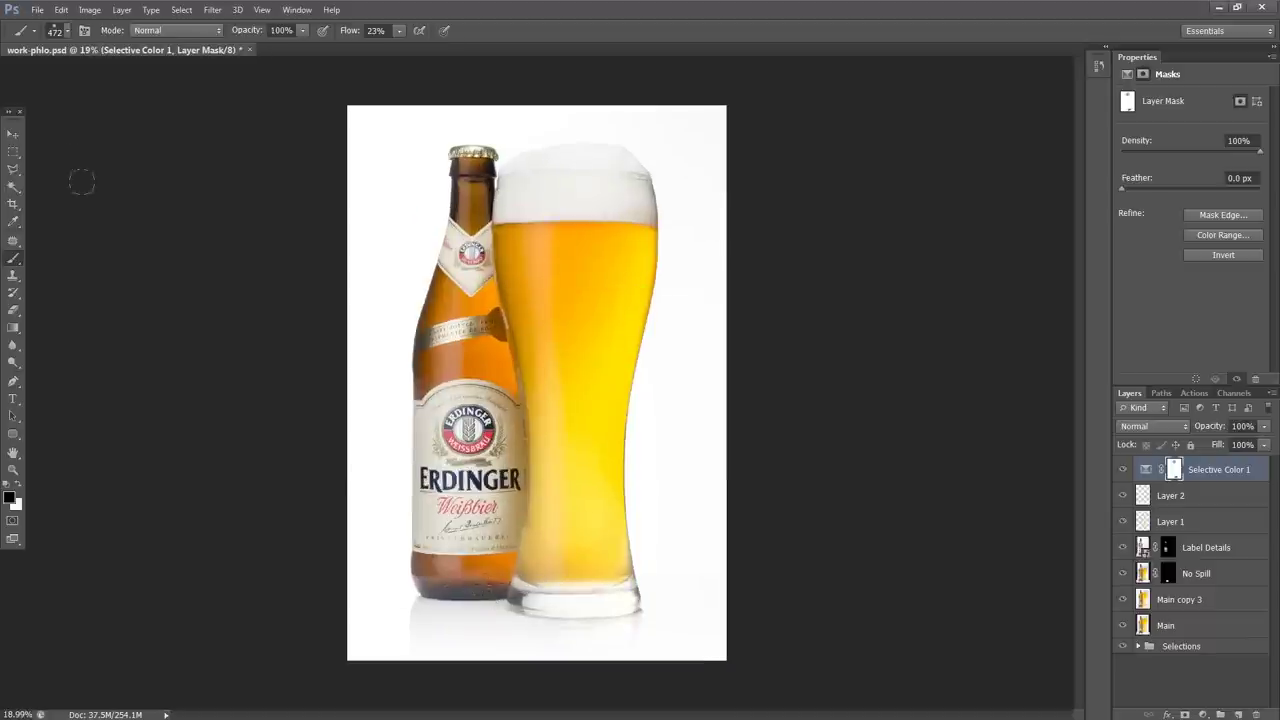
Add a new layer above Selective Color 1 and stamp all visible layers into it.
left_click(14, 153)
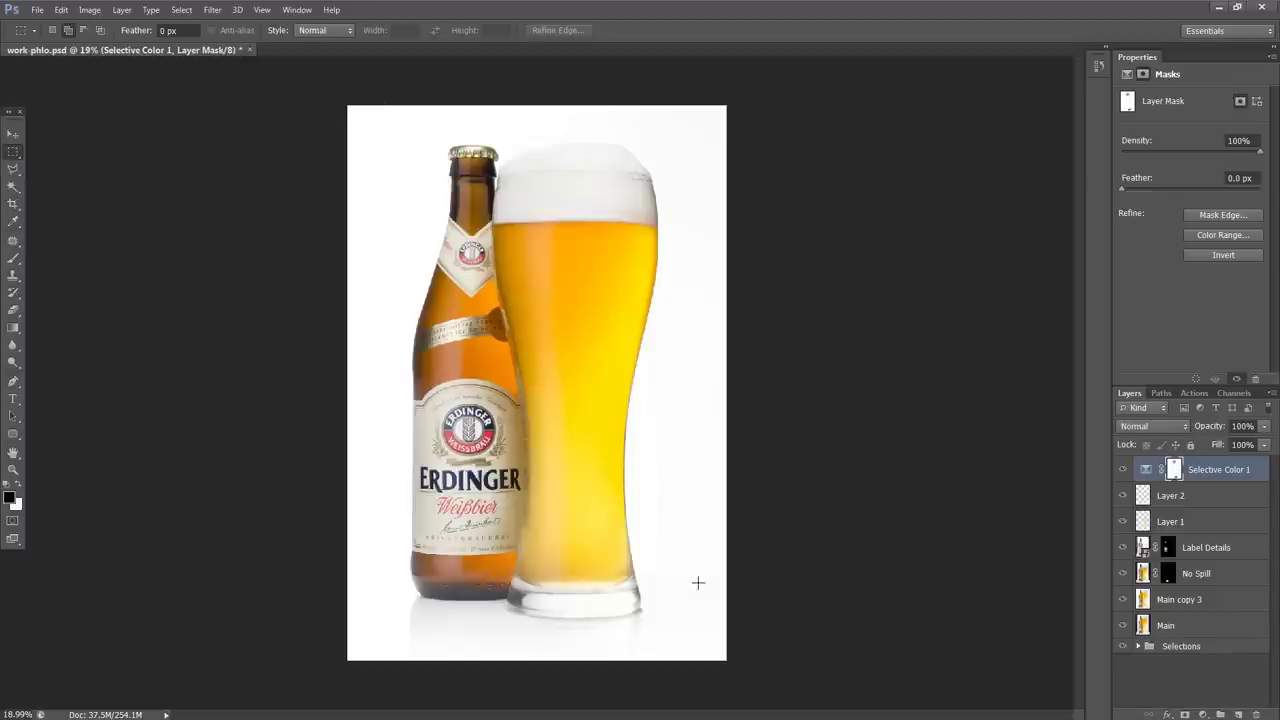
scroll(544, 627, "down", 2)
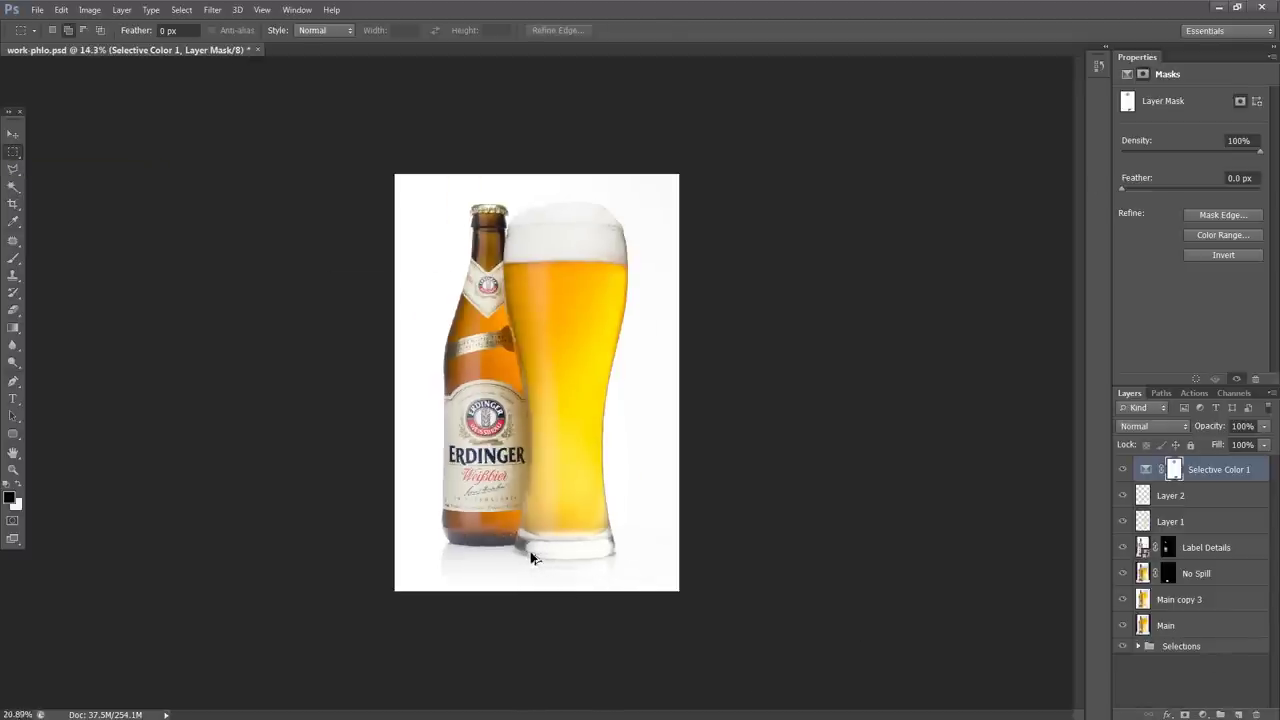
scroll(538, 566, "up", 3)
left_click_drag(540, 567, 538, 476)
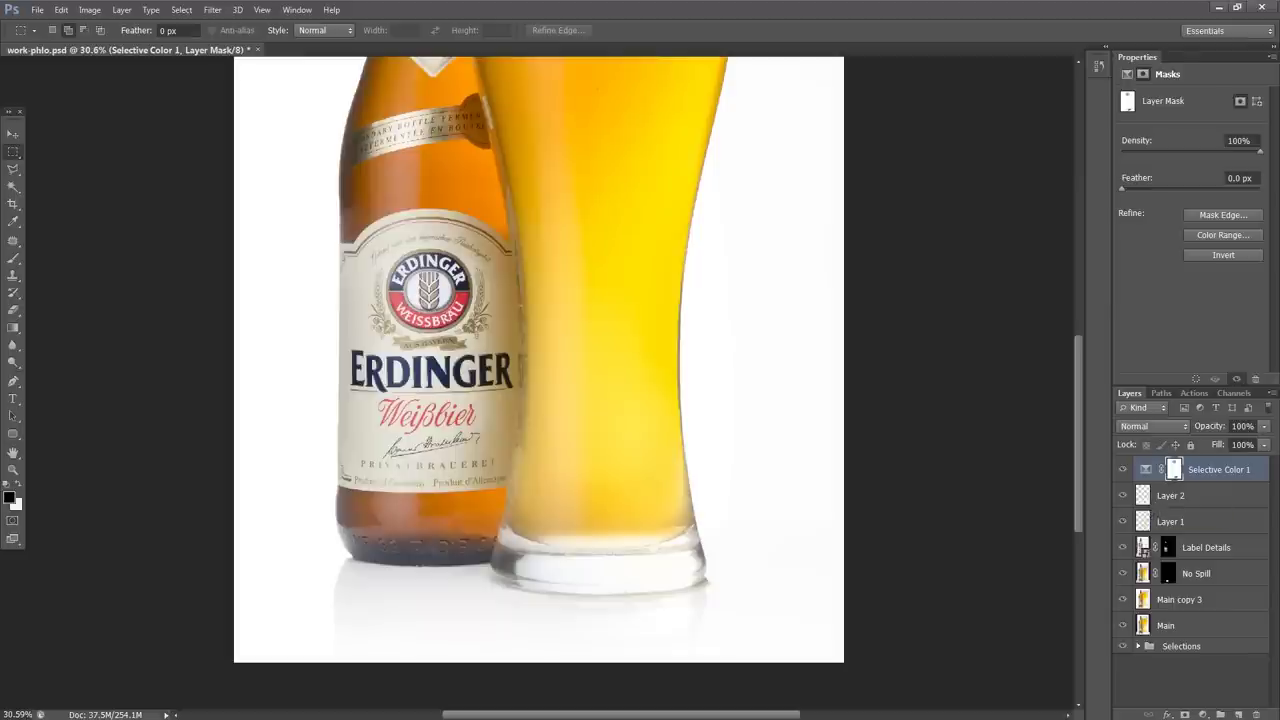
left_click(1238, 714)
key("ctrl+shift+alt+e")
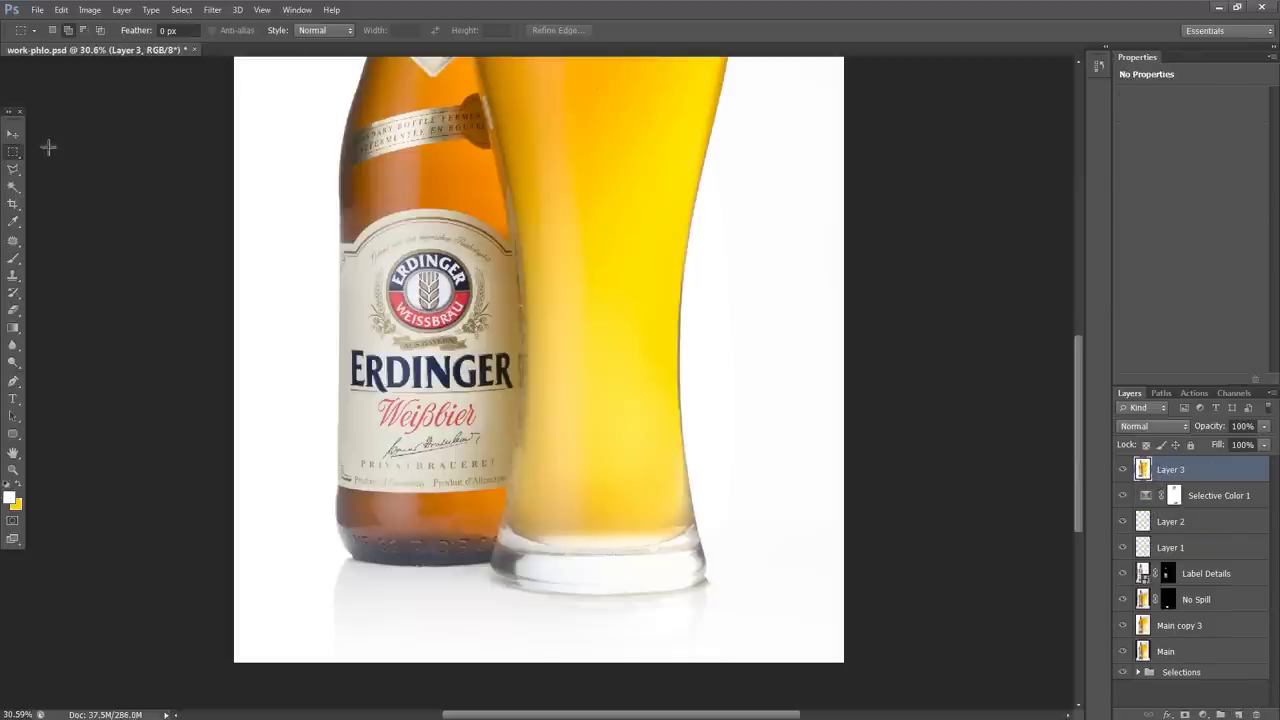
Select the glass base's left corner with a rectangular marquee feathered 10 px and copy it to its own layer.
key("Return")
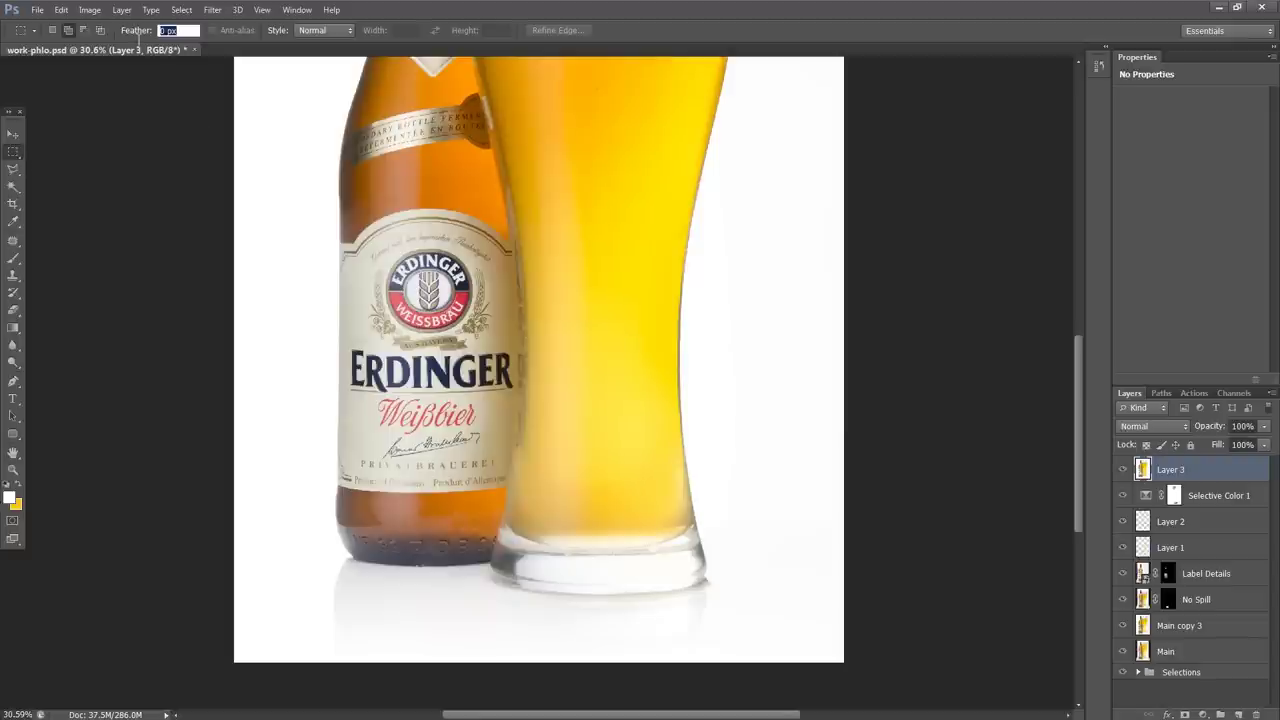
type("10")
key("Return")
left_click_drag(512, 578, 535, 594)
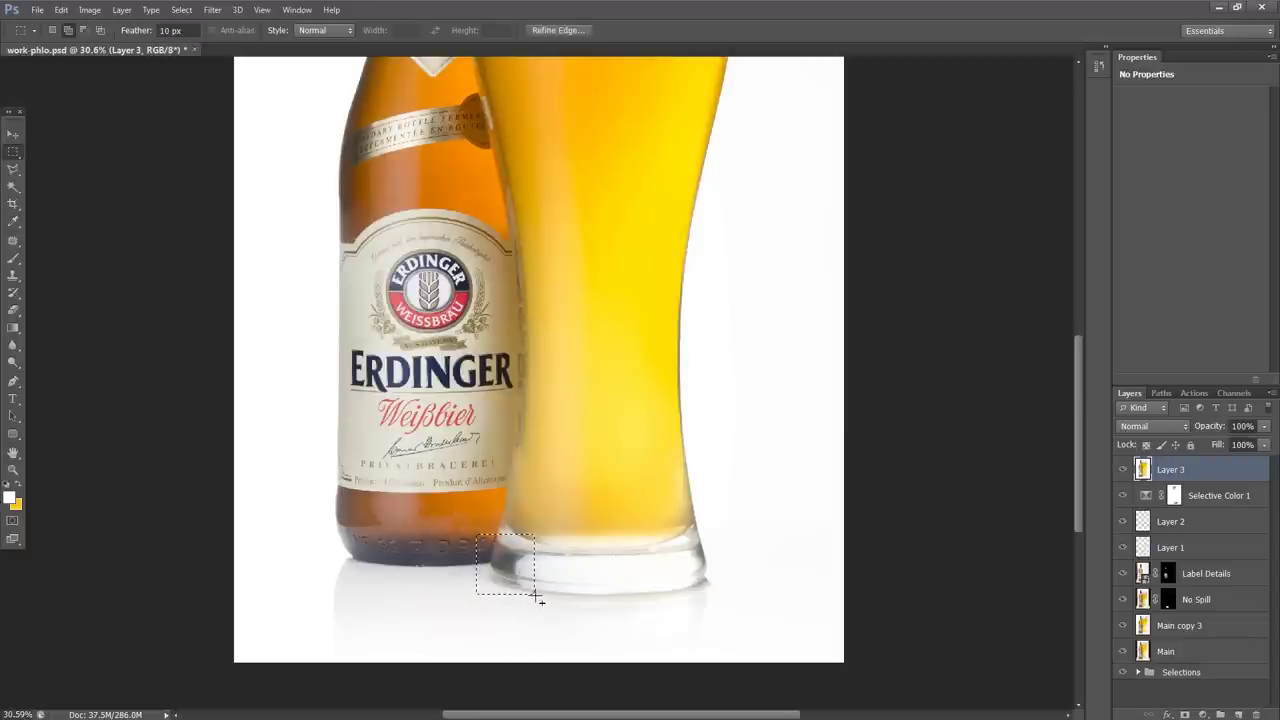
key("ctrl+j")
left_click(1123, 497)
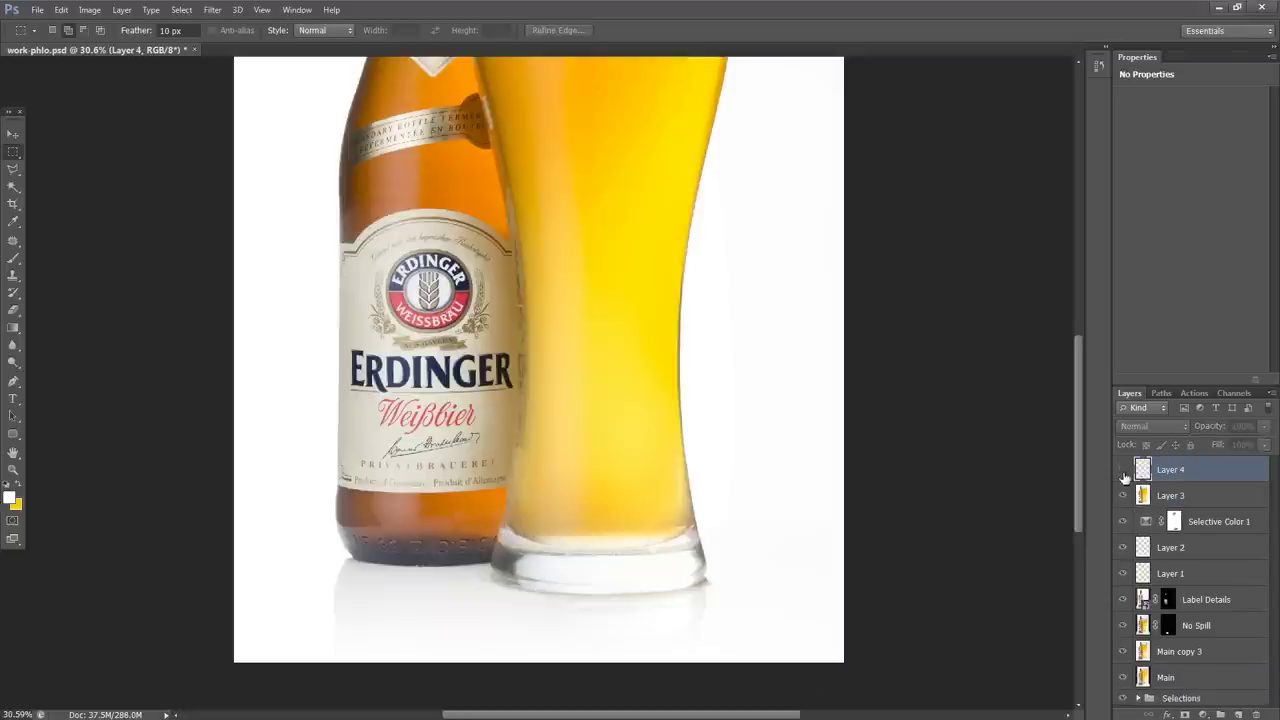
left_click(1123, 470, "alt")
left_click(1123, 474, "alt")
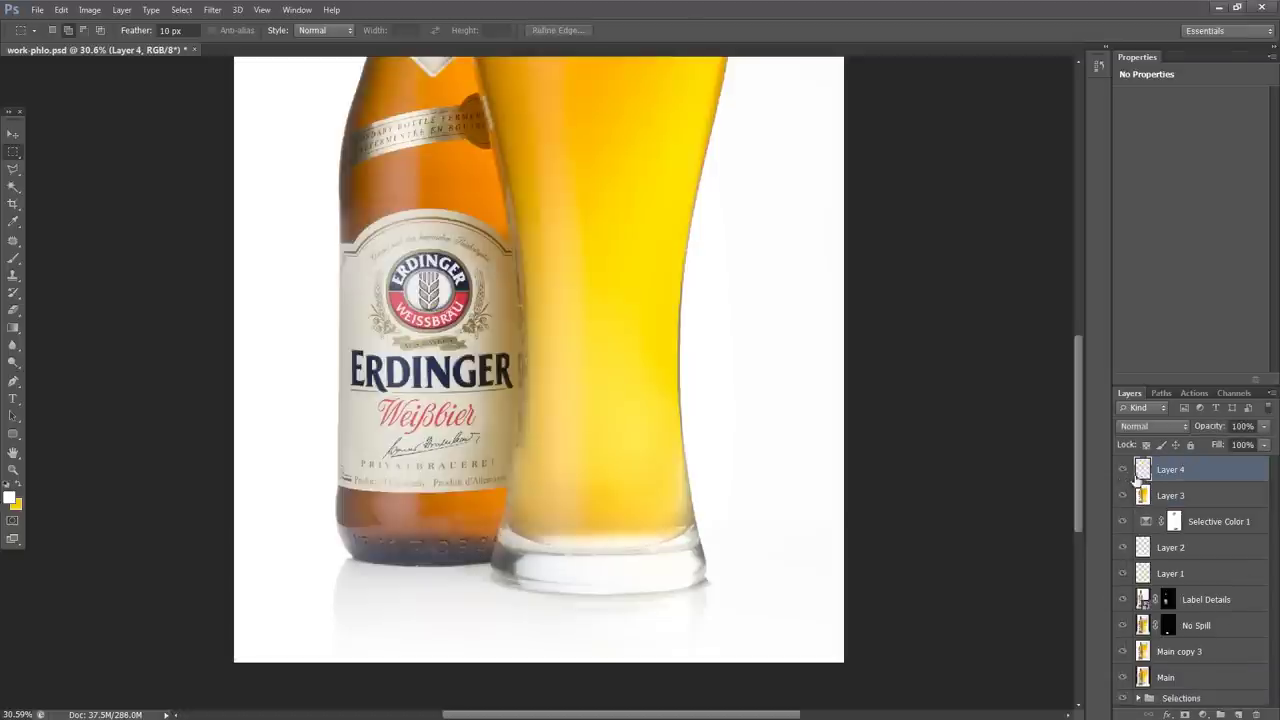
Flip the copied base corner horizontally and place it over the glass base's right corner.
key("ctrl+t")
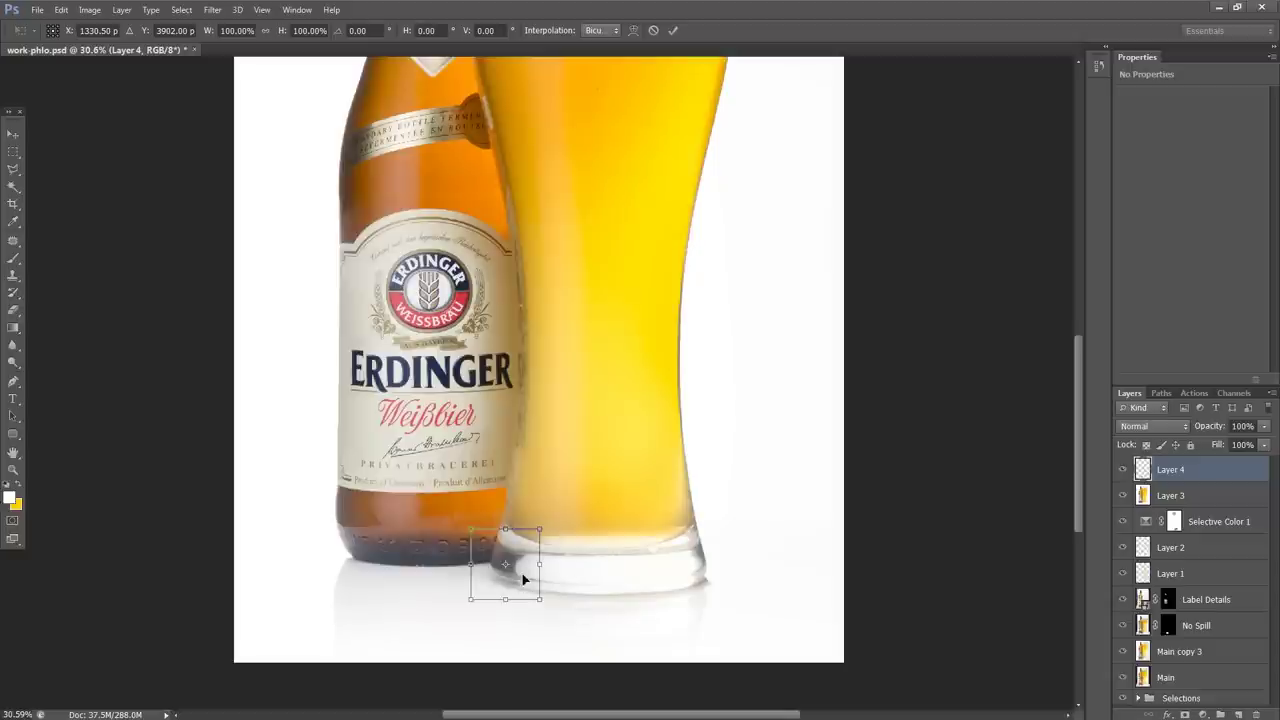
right_click(525, 582)
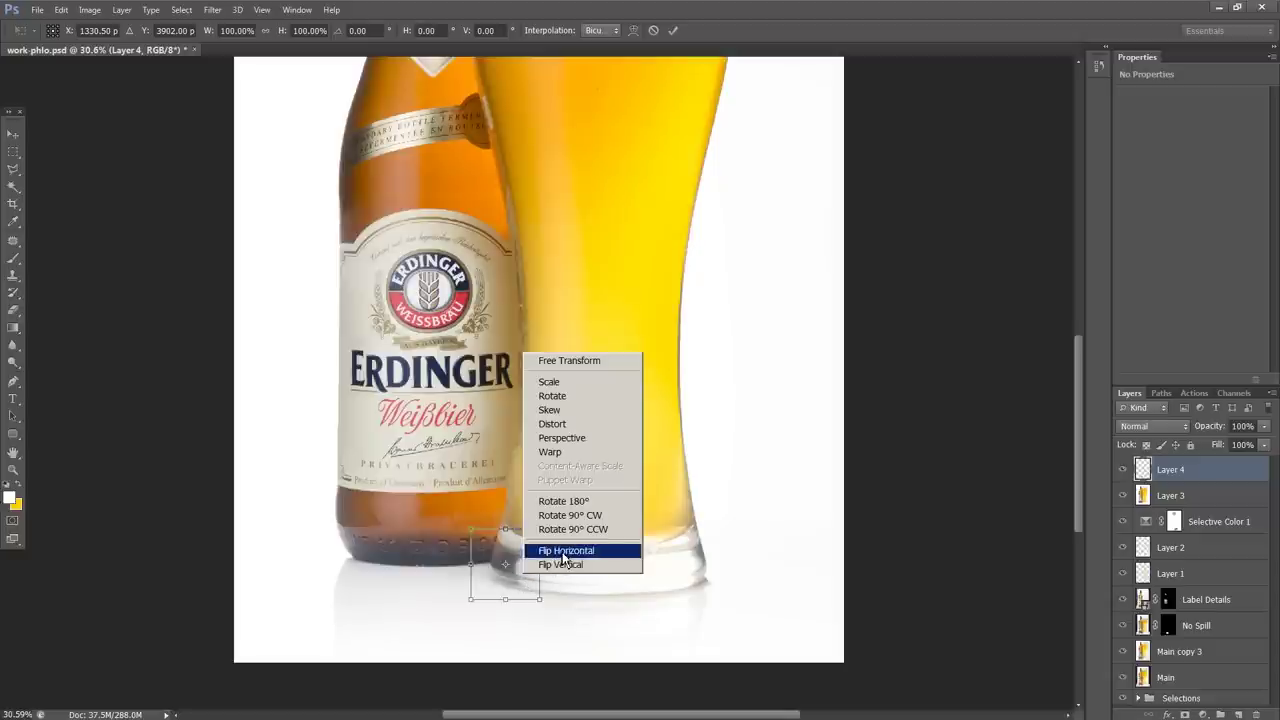
left_click(565, 551)
left_click_drag(525, 586, 711, 556)
scroll(687, 610, "up", 5)
key("Return")
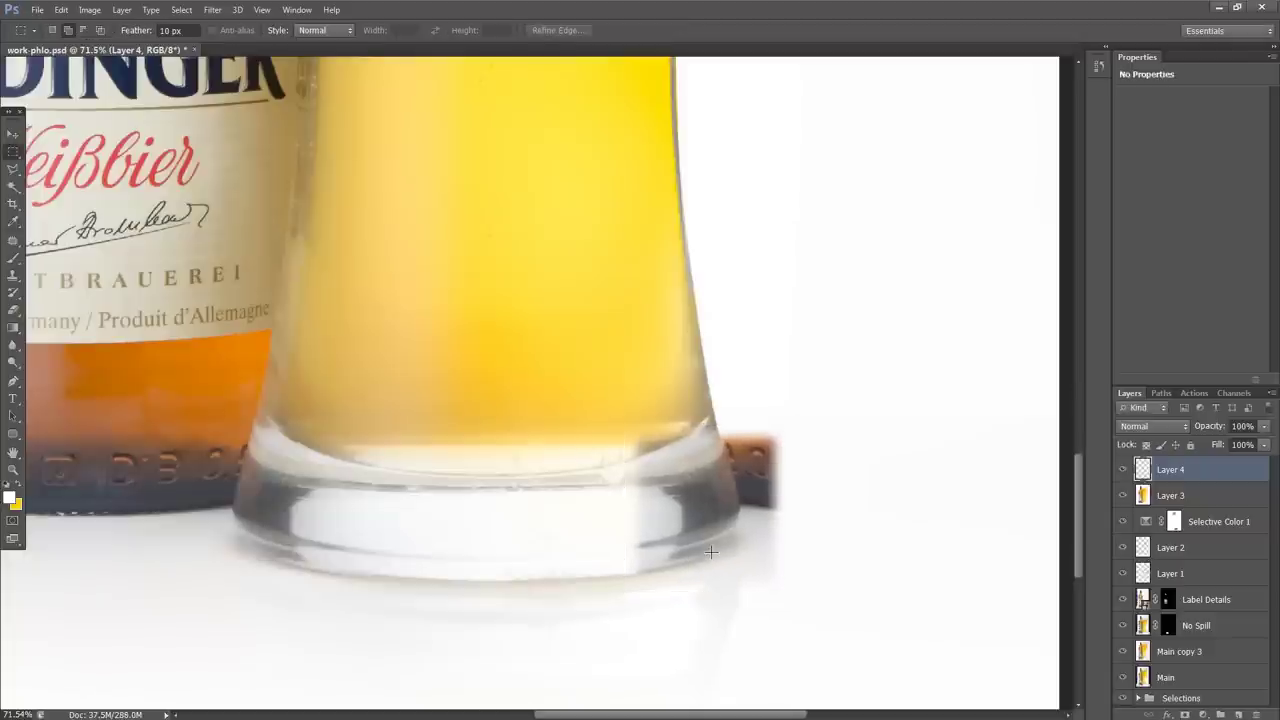
left_click(13, 134)
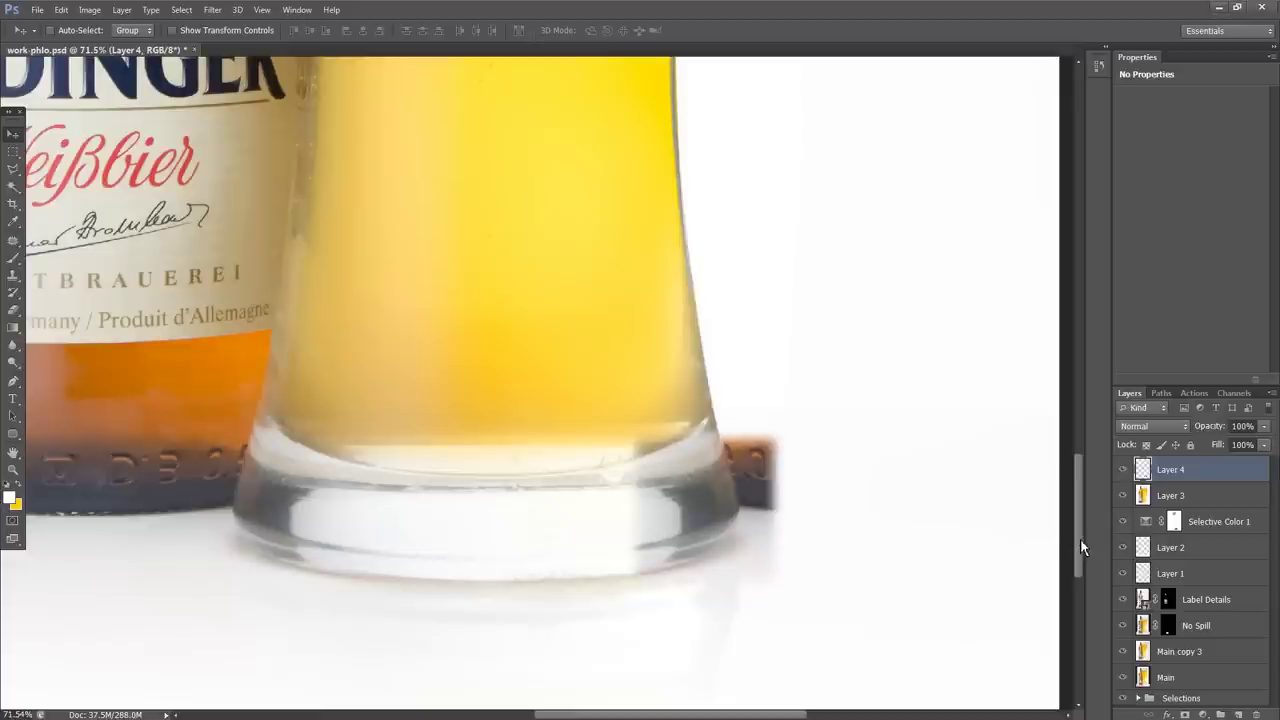
Add a black mask to Layer 4 and paint white at 23% flow to reveal the mirrored corner on the glass base.
left_click(1185, 714, "alt")
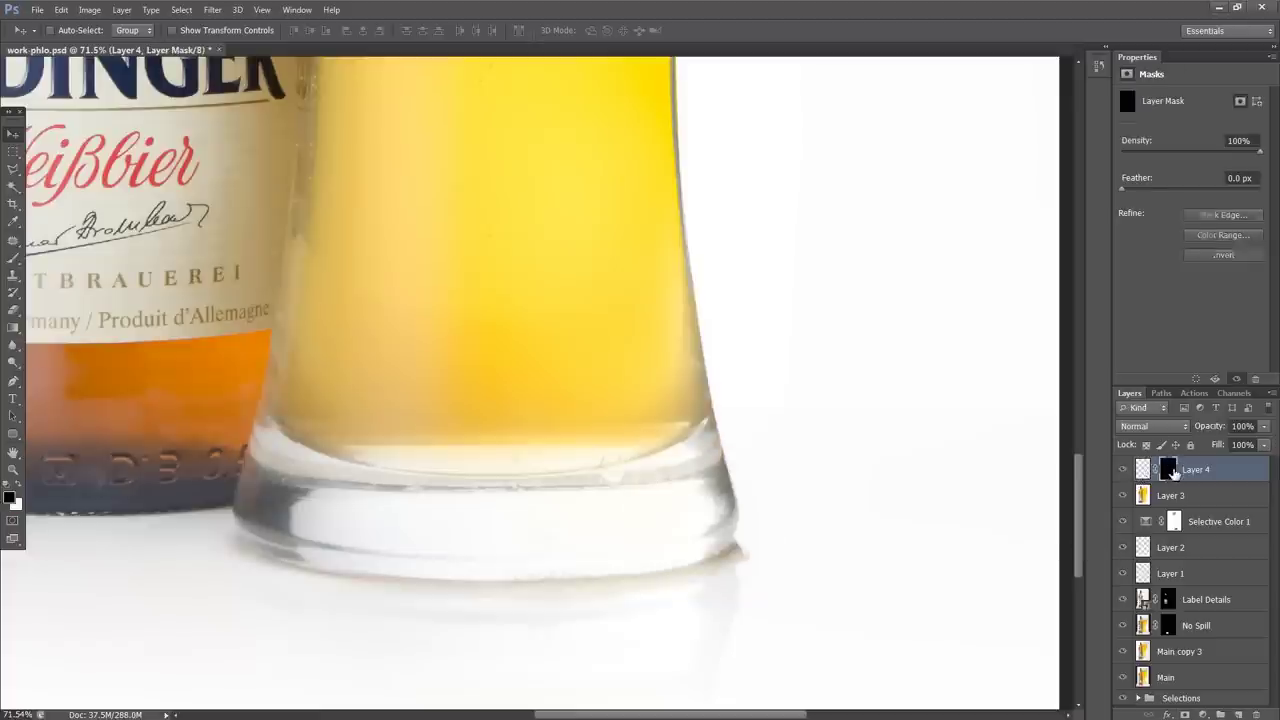
key("b")
key("x")
key("bracketright")
key("bracketright")
key("bracketright")
key("bracketright")
key("bracketright")
key("bracketright")
mouse_move(628, 491)
left_mouse_down()
mouse_move(661, 500)
mouse_move(647, 467)
mouse_move(645, 508)
mouse_move(659, 467)
mouse_move(678, 482)
mouse_move(667, 514)
left_mouse_up()
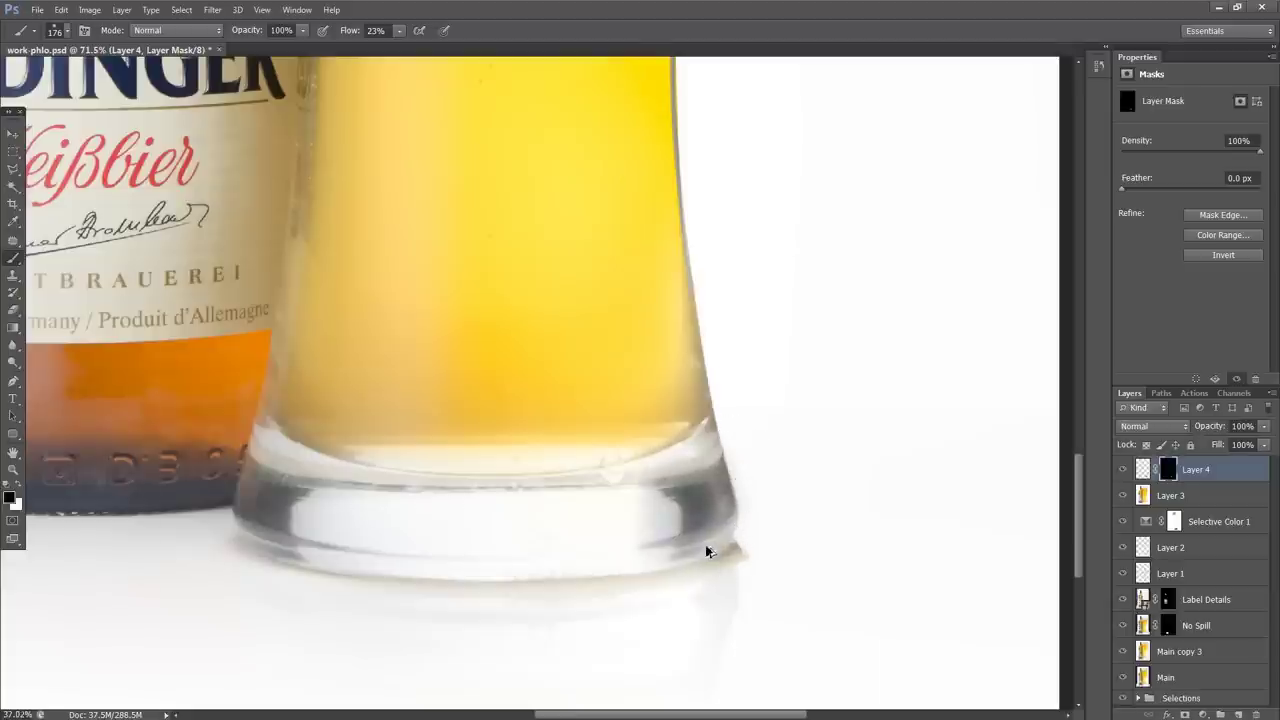
On Layer 3, outline the bottle's round Erdinger Weissbräu emblem and its Aus Bayern ribbon with the Polygonal Lasso, feather 0 px.
key("ctrl+0")
left_click(1263, 446)
left_click_drag(1203, 473, 1257, 466)
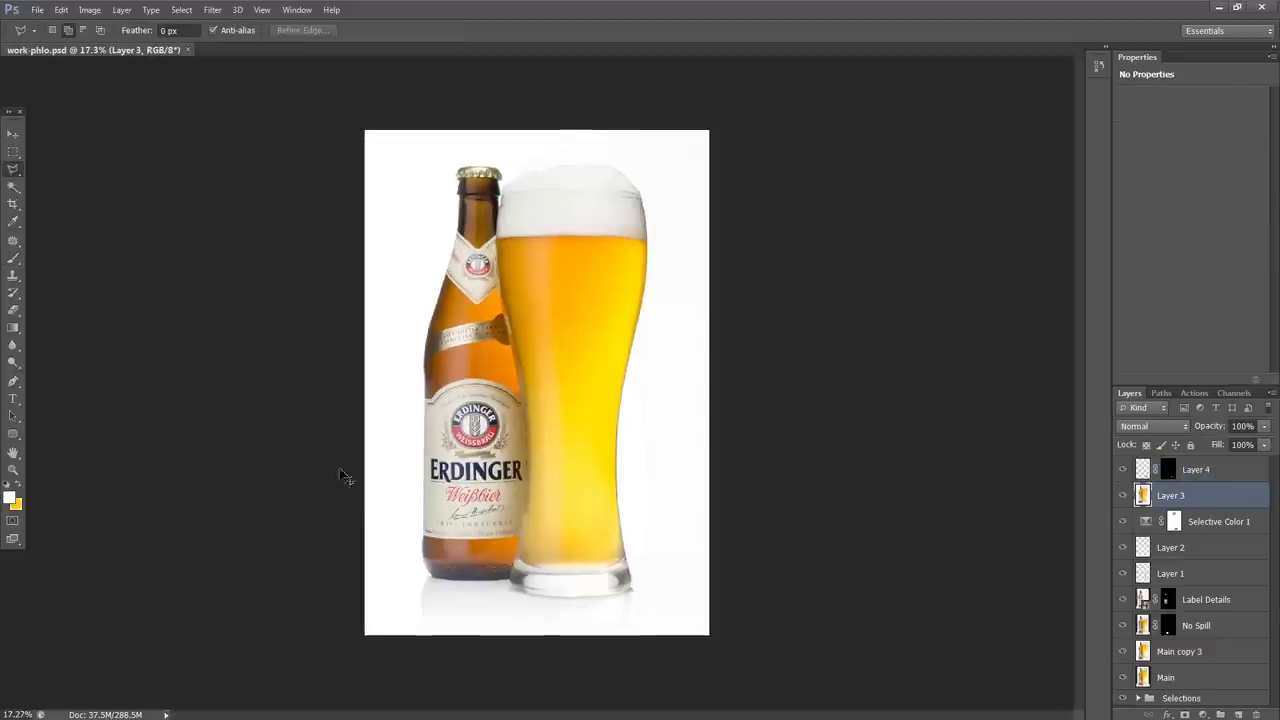
scroll(440, 415, "up", 2)
scroll(622, 232, "down", 1)
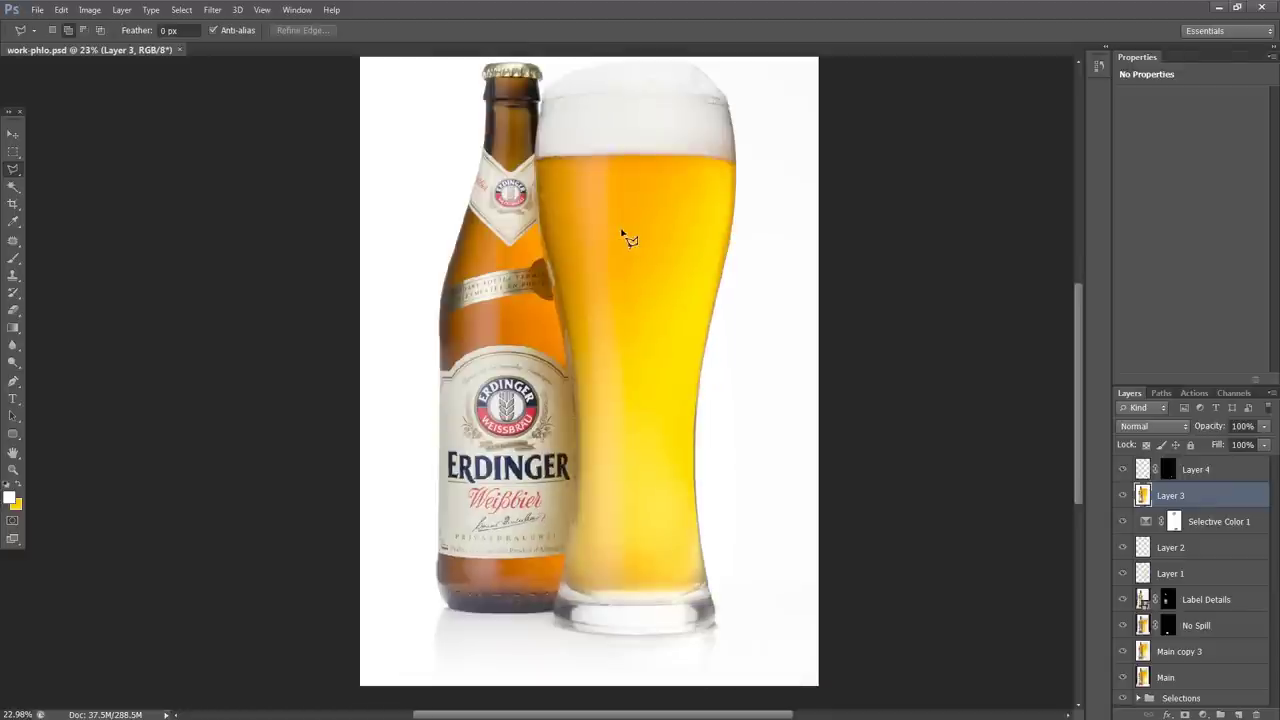
scroll(622, 234, "down", 1)
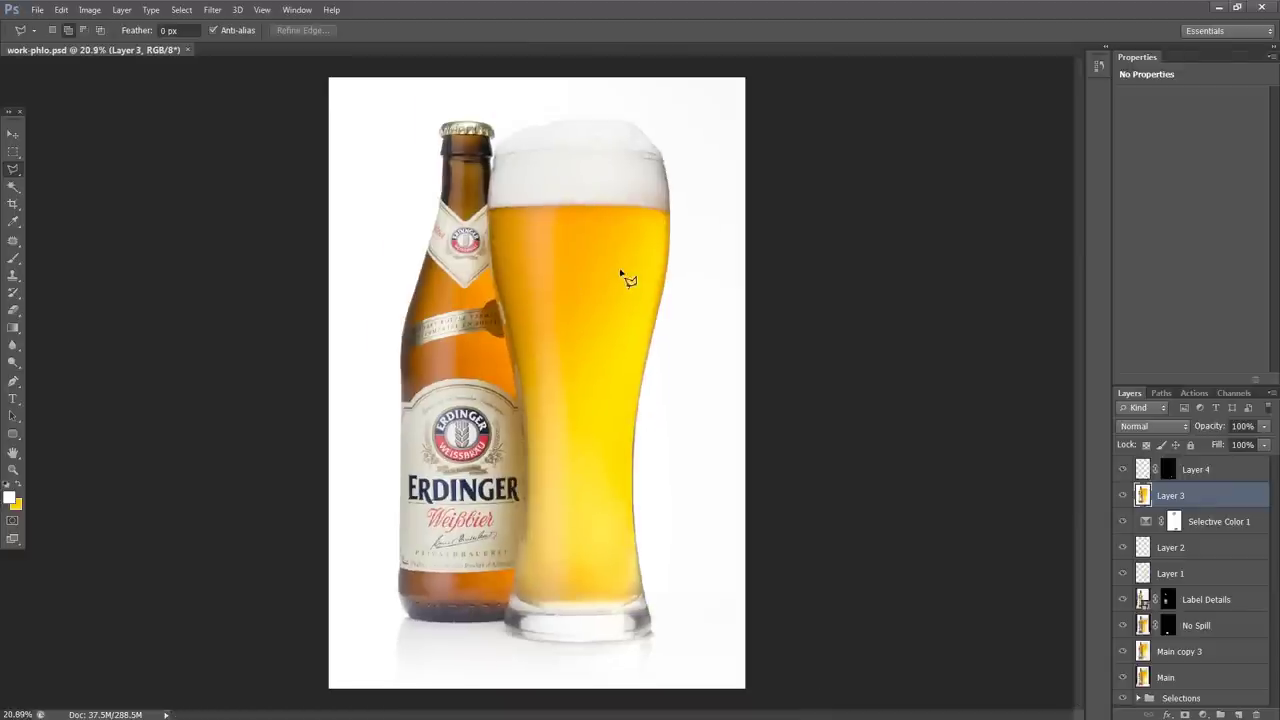
scroll(396, 511, "up", 5)
scroll(612, 246, "up", 2)
scroll(612, 246, "up", 4)
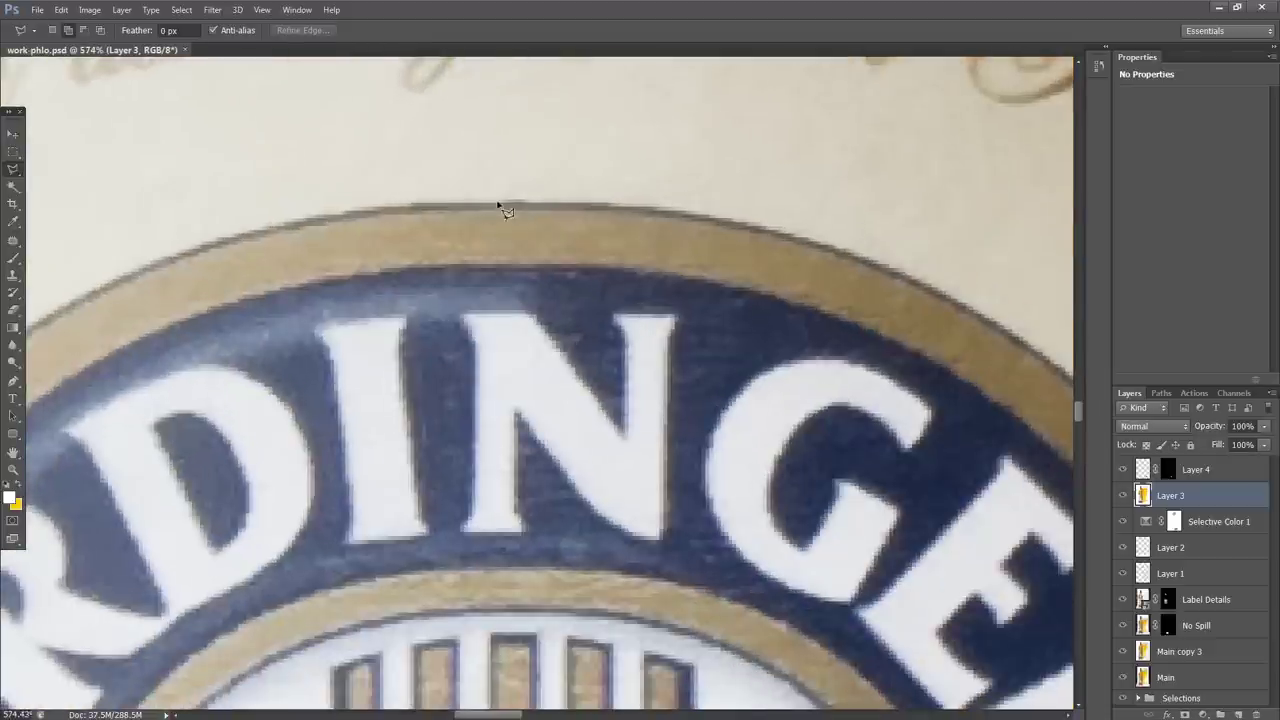
left_click(499, 204)
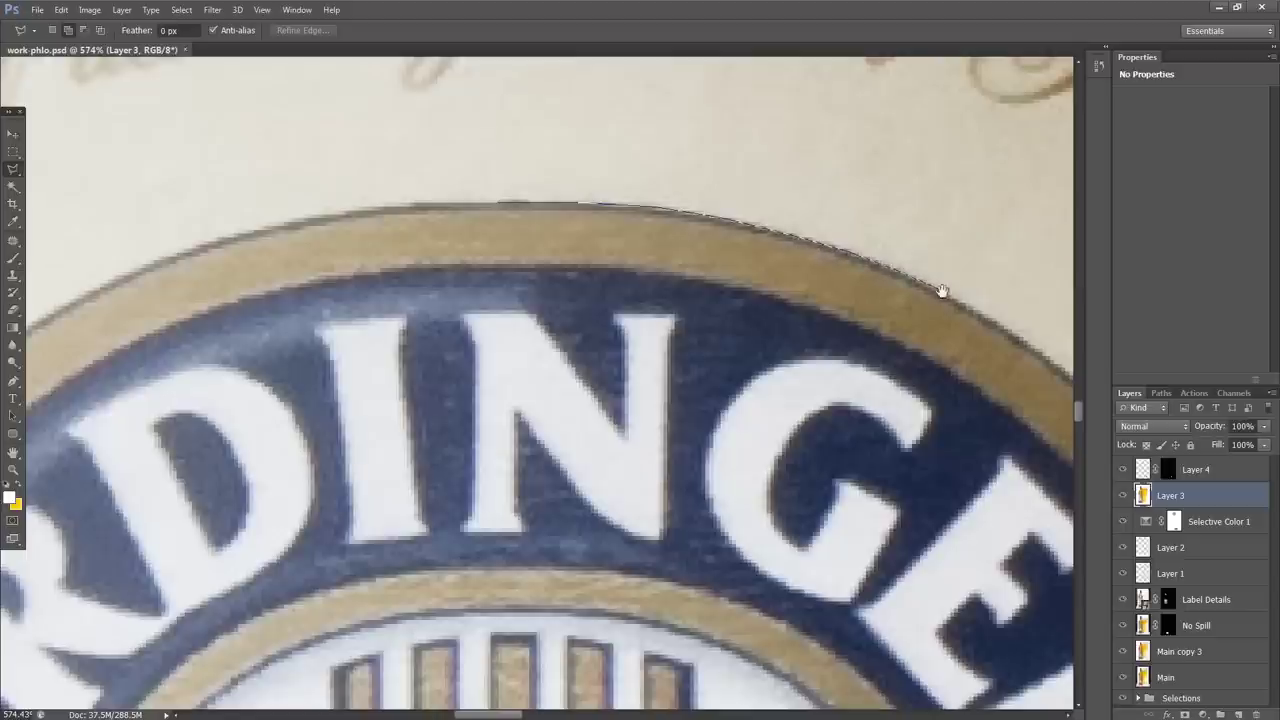
left_click_drag(942, 291, 555, 177)
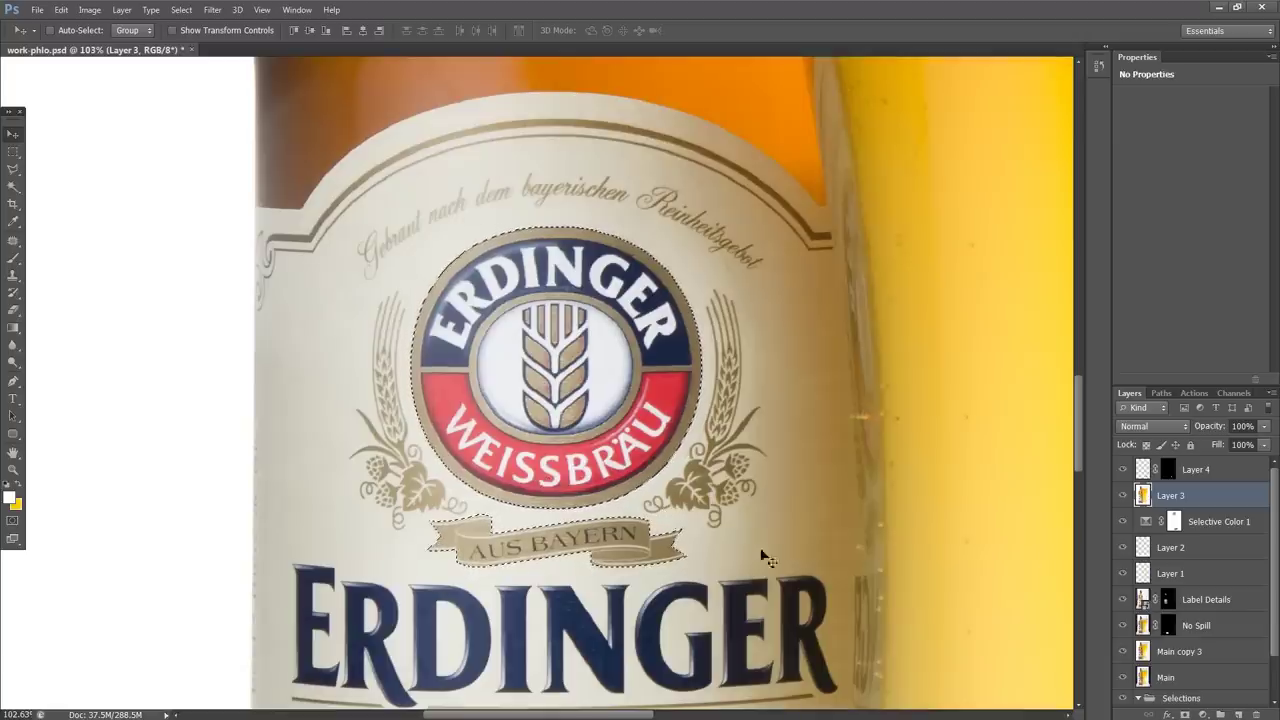
Copy the selected emblem and ribbon to their own layer and move the copy onto the upper part of the beer glass.
key("ctrl+j")
left_click(1124, 497, "alt")
left_click(1124, 497, "alt")
key("ctrl+0")
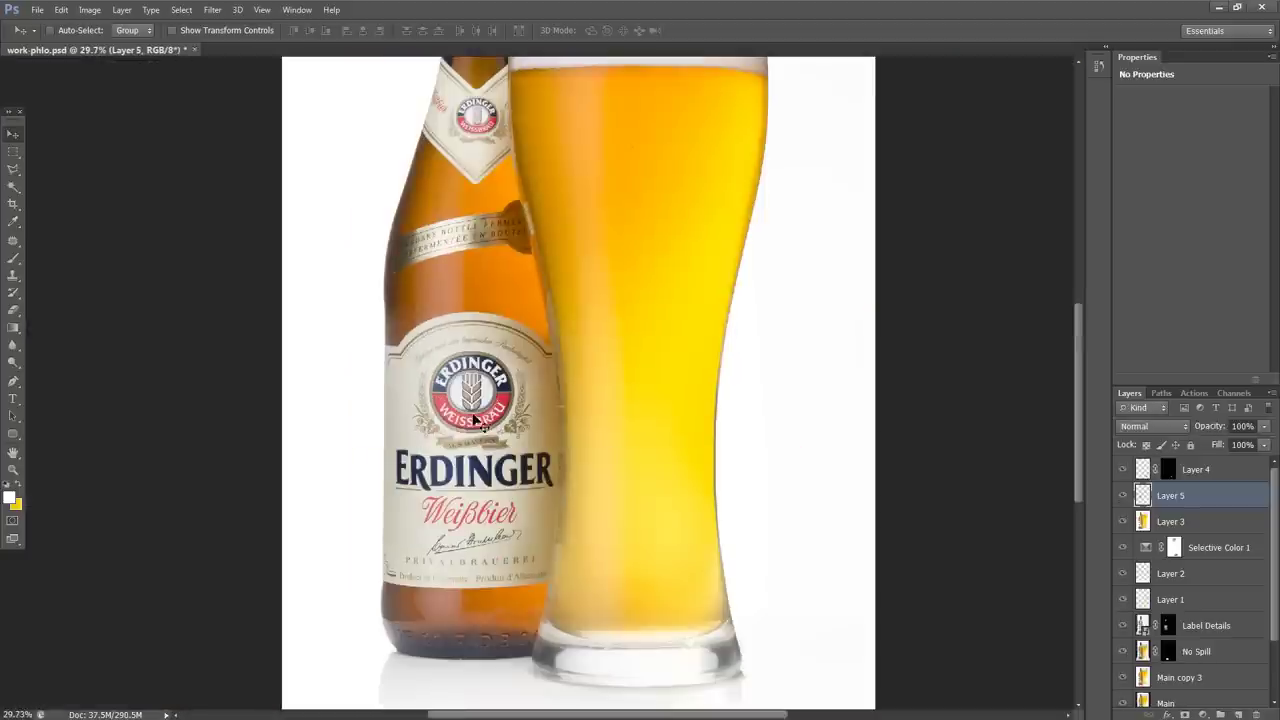
left_click_drag(476, 422, 627, 168)
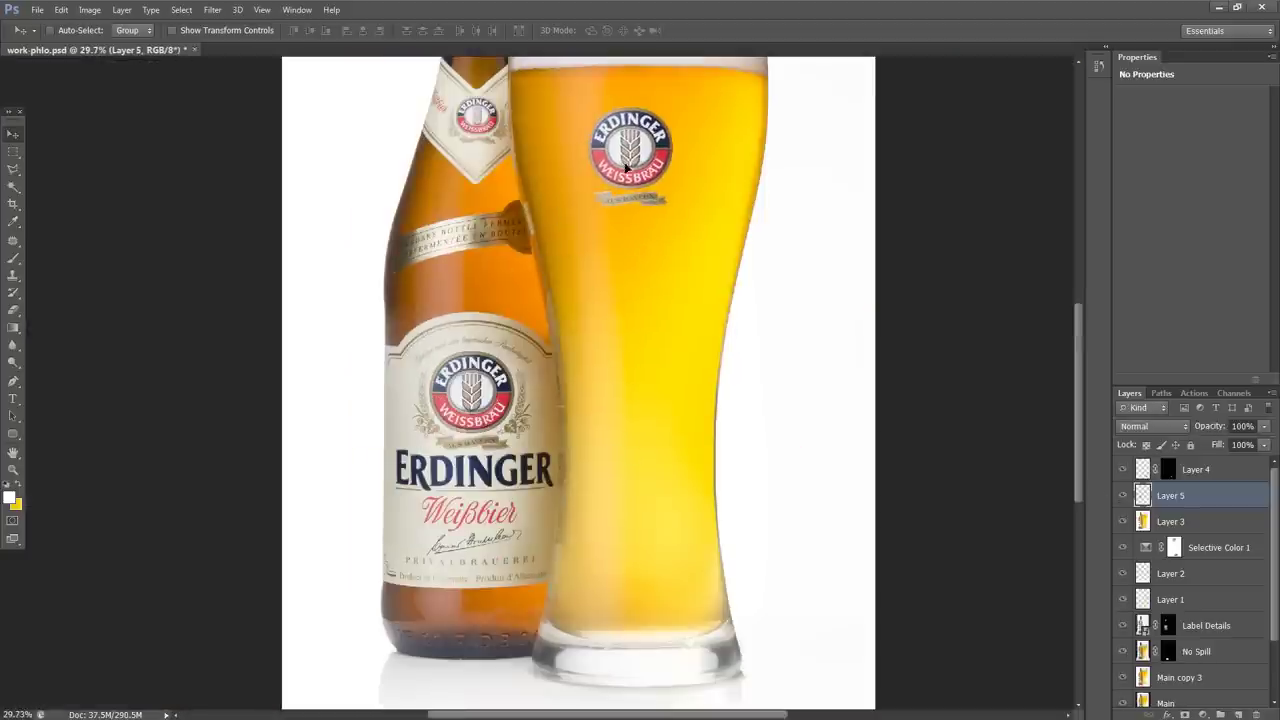
Scale the copied emblem down slightly and adjust its position in the middle of the glass below the foam.
key("ctrl+minus")
key("ctrl+t")
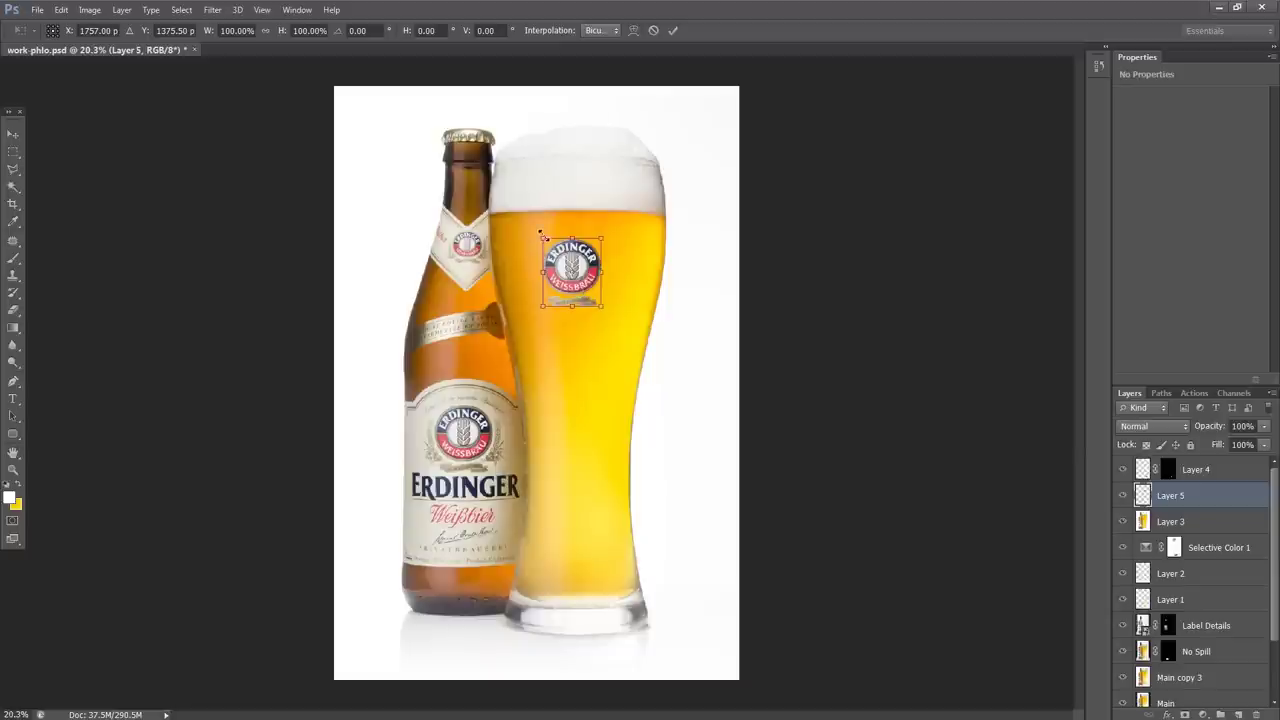
left_click_drag(541, 234, 546, 240)
key("Return")
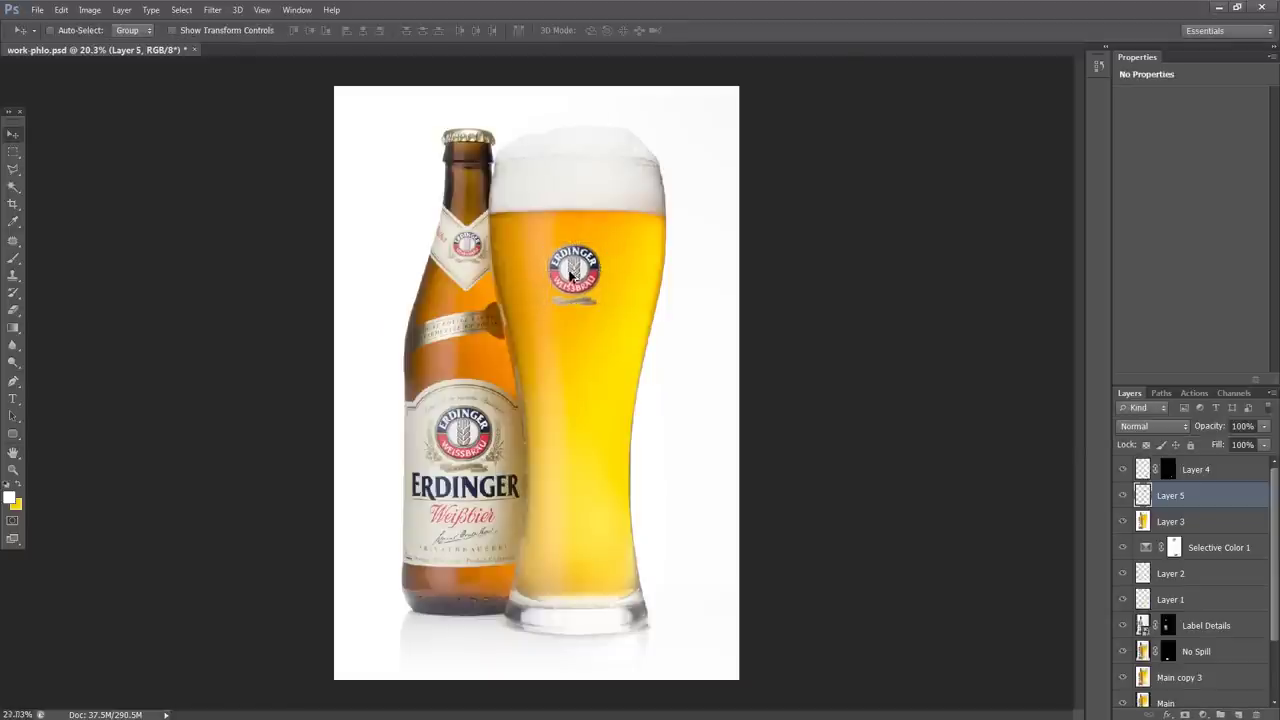
scroll(570, 276, "up", 2)
left_click_drag(571, 275, 577, 276)
scroll(572, 274, "down", 2)
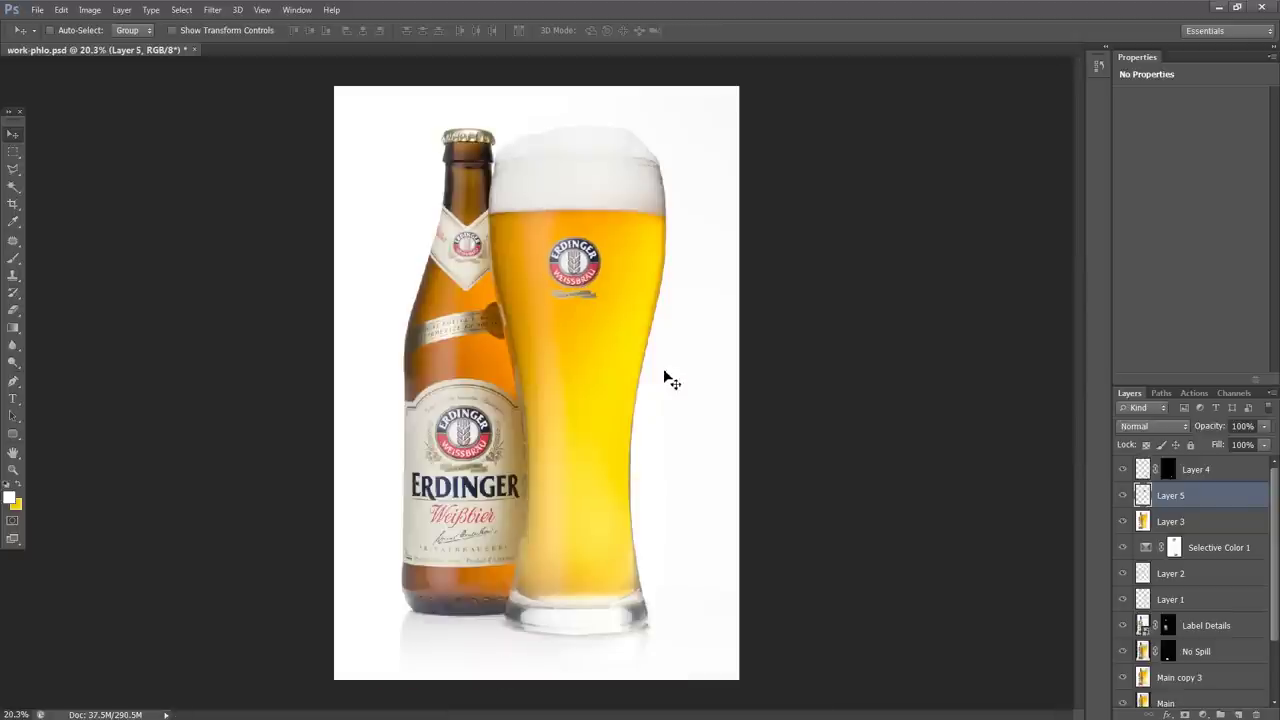
key("Down")
key("Down")
scroll(604, 316, "up", 2)
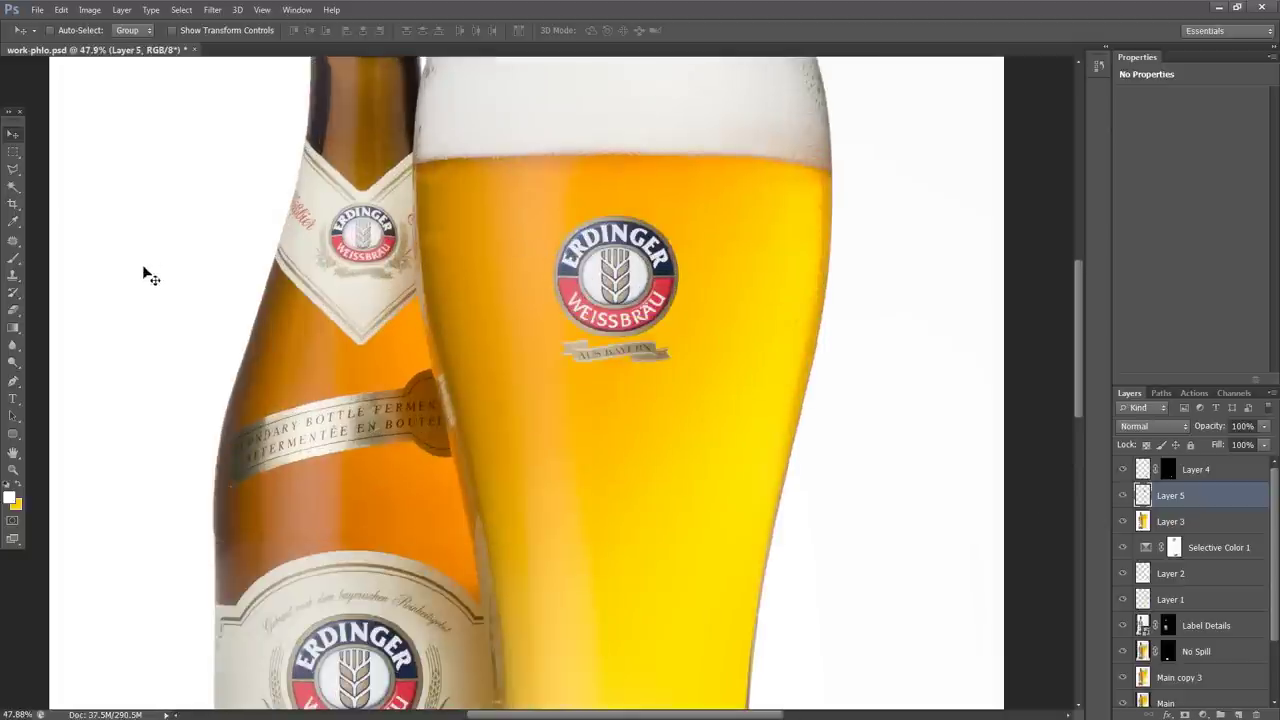
Select the white areas in the glass emblem's centre with the Magic Wand at tolerance 20 and hide them with a layer mask on Layer 5.
left_click(14, 187)
scroll(658, 270, "up", 1)
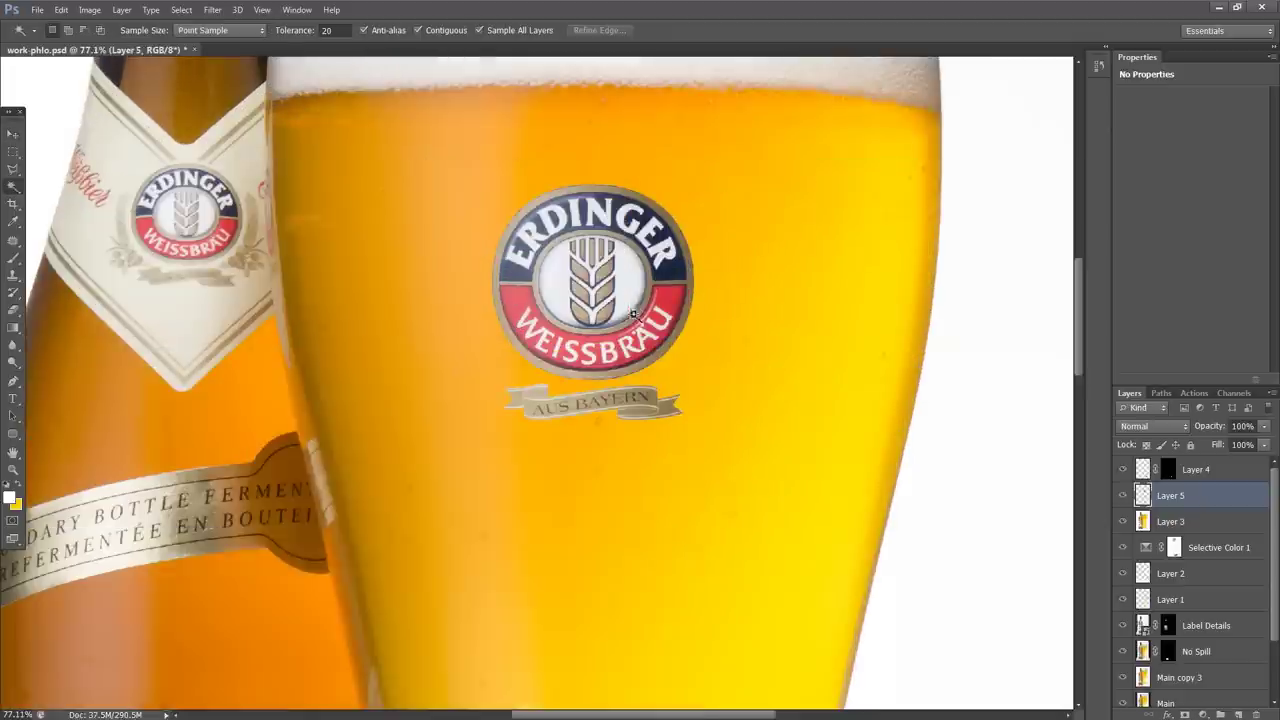
left_click(563, 289)
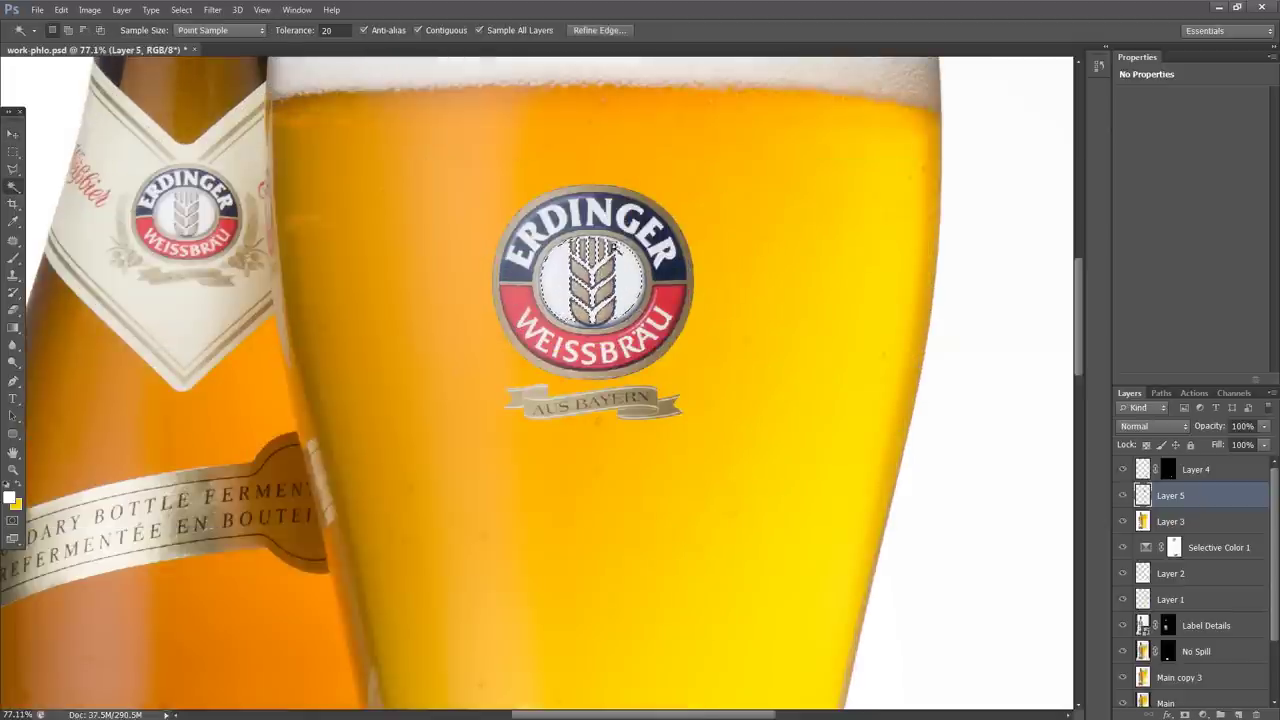
scroll(616, 260, "up", 1)
scroll(620, 245, "up", 1)
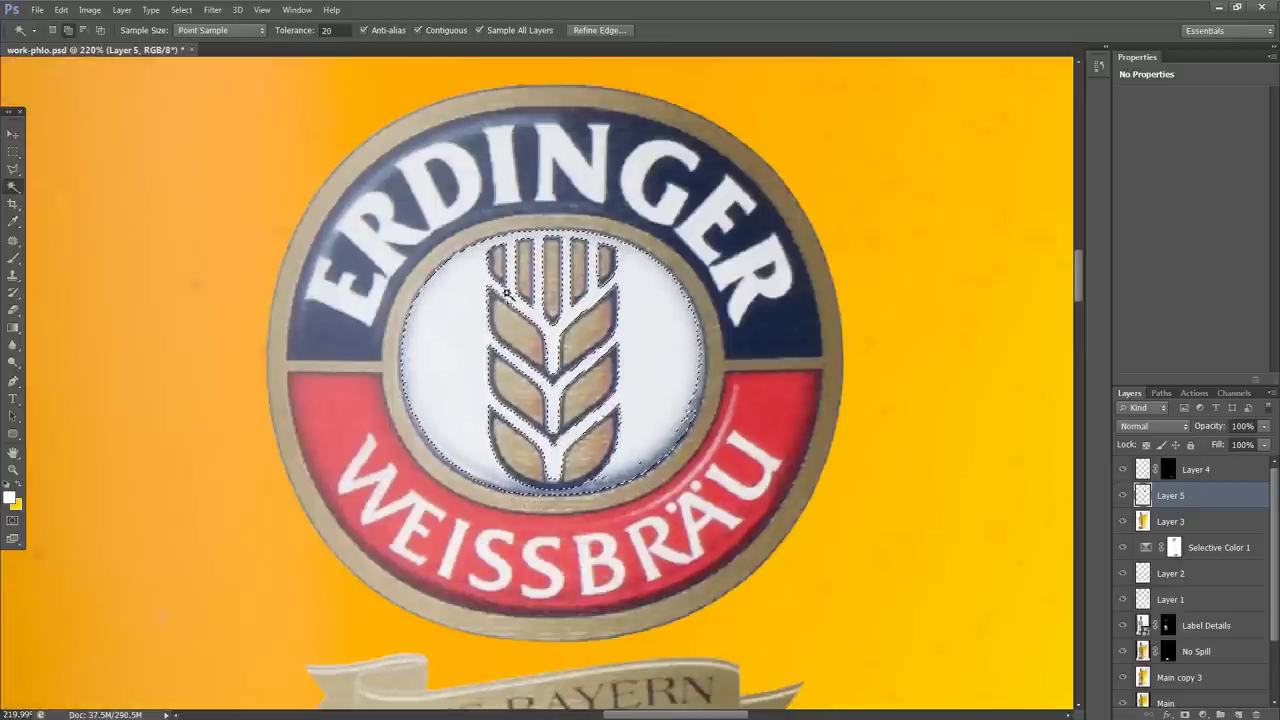
scroll(448, 427, "down", 7)
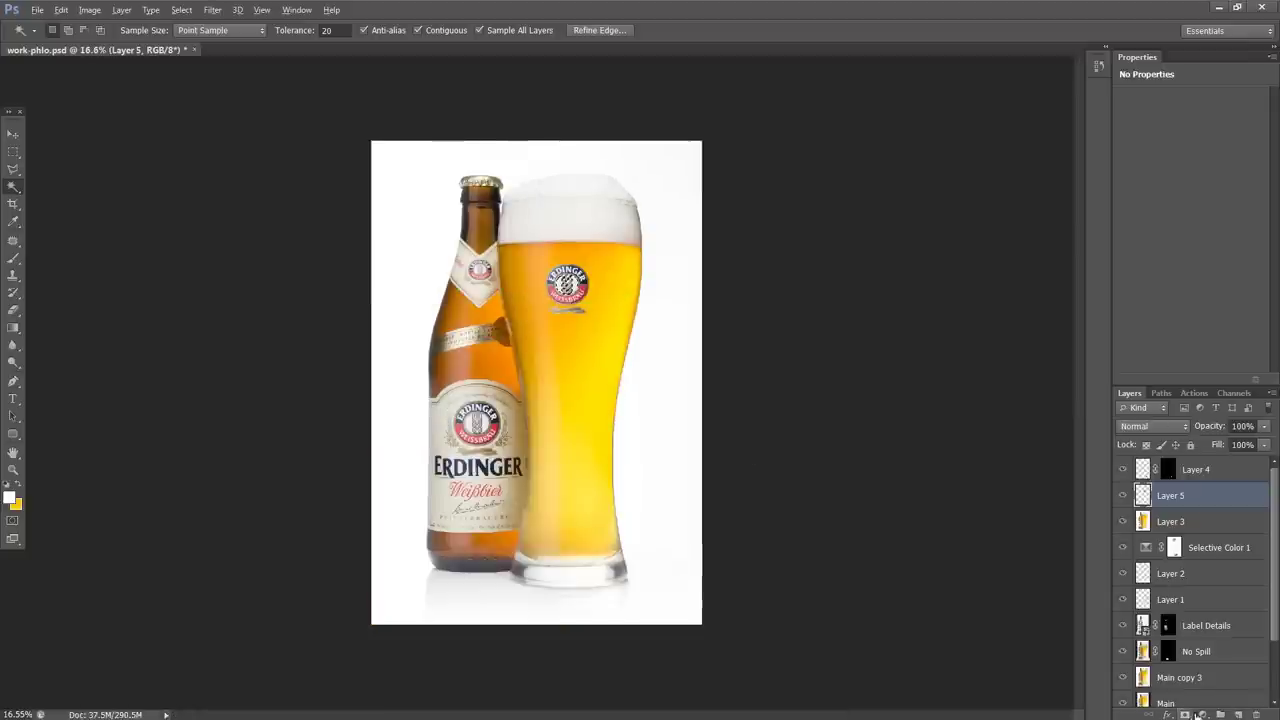
left_click(1203, 715)
key("ctrl+0")
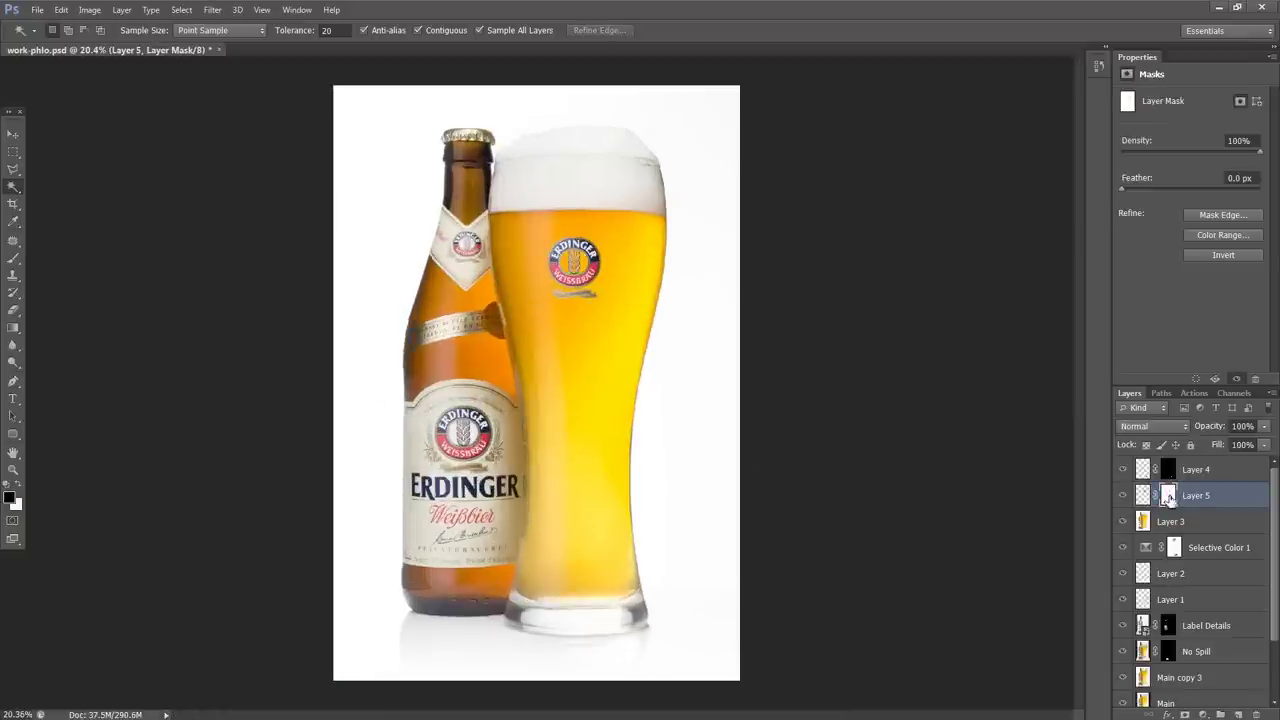
scroll(600, 277, "up", 2)
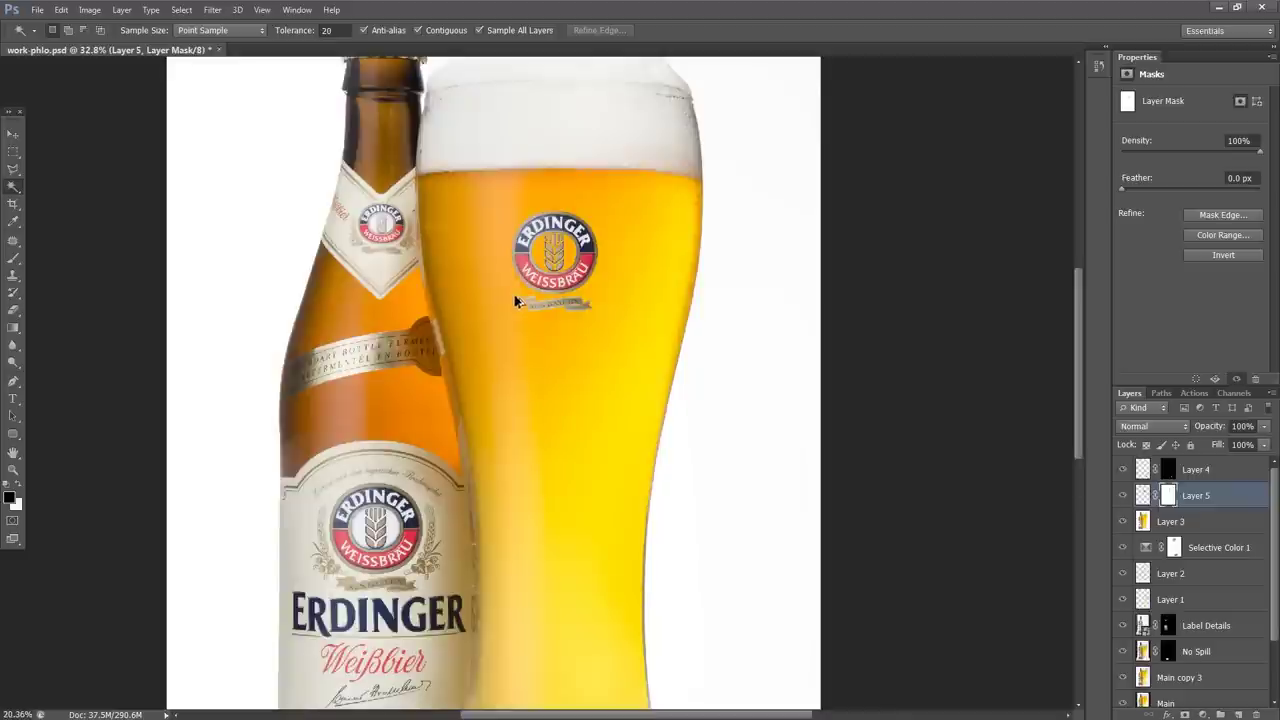
Add a Curves adjustment clipped to Layer 5 and lower its white point to output 249.
key("ctrl+0")
left_click(1200, 715)
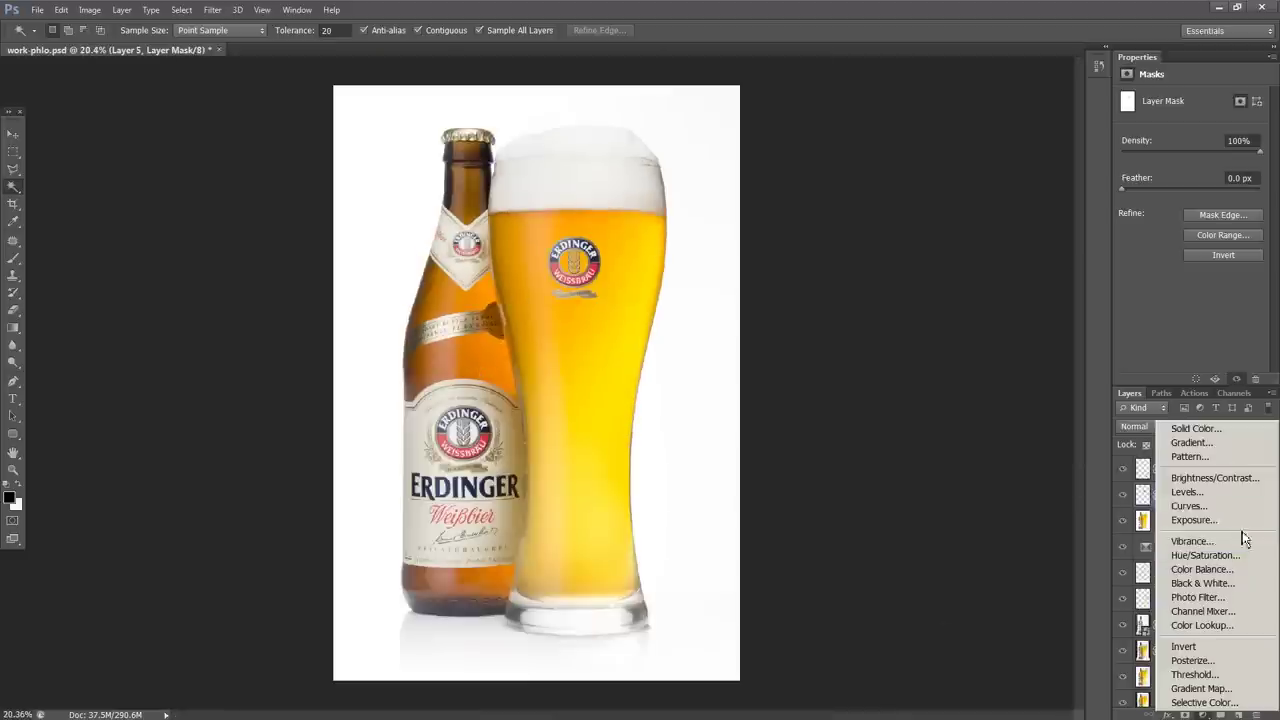
left_click(1185, 508)
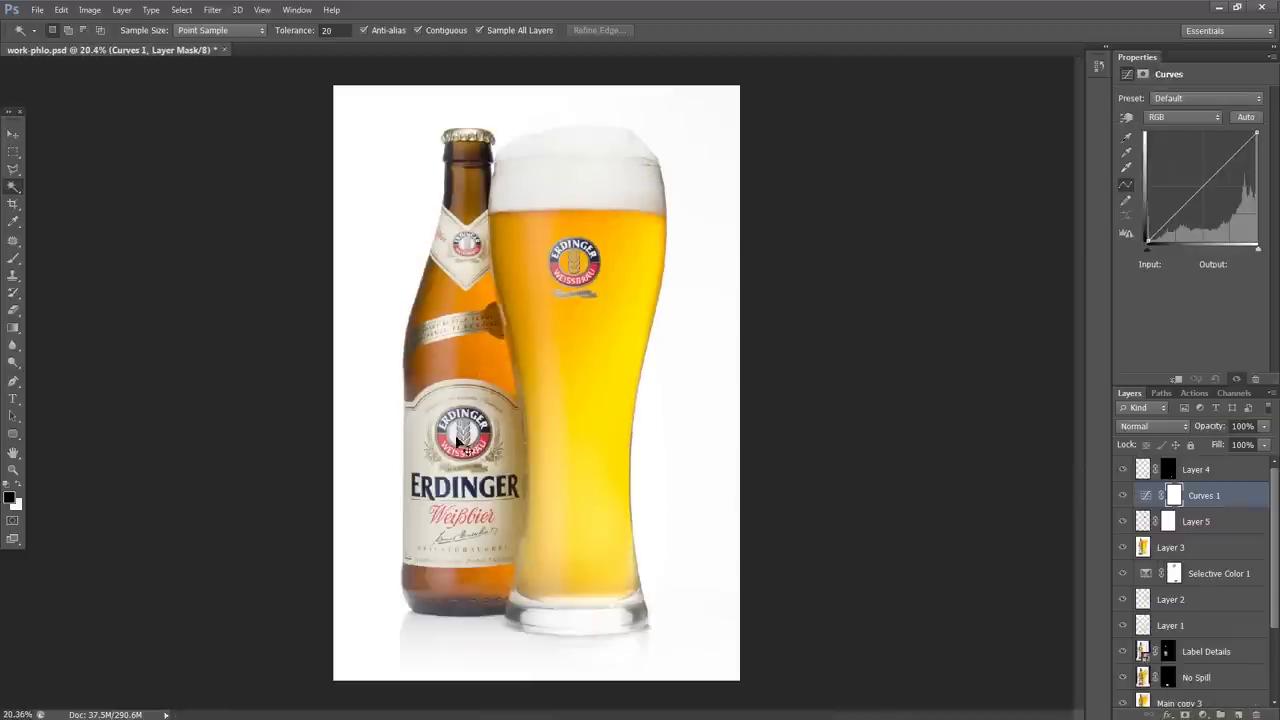
key("ctrl+alt+g")
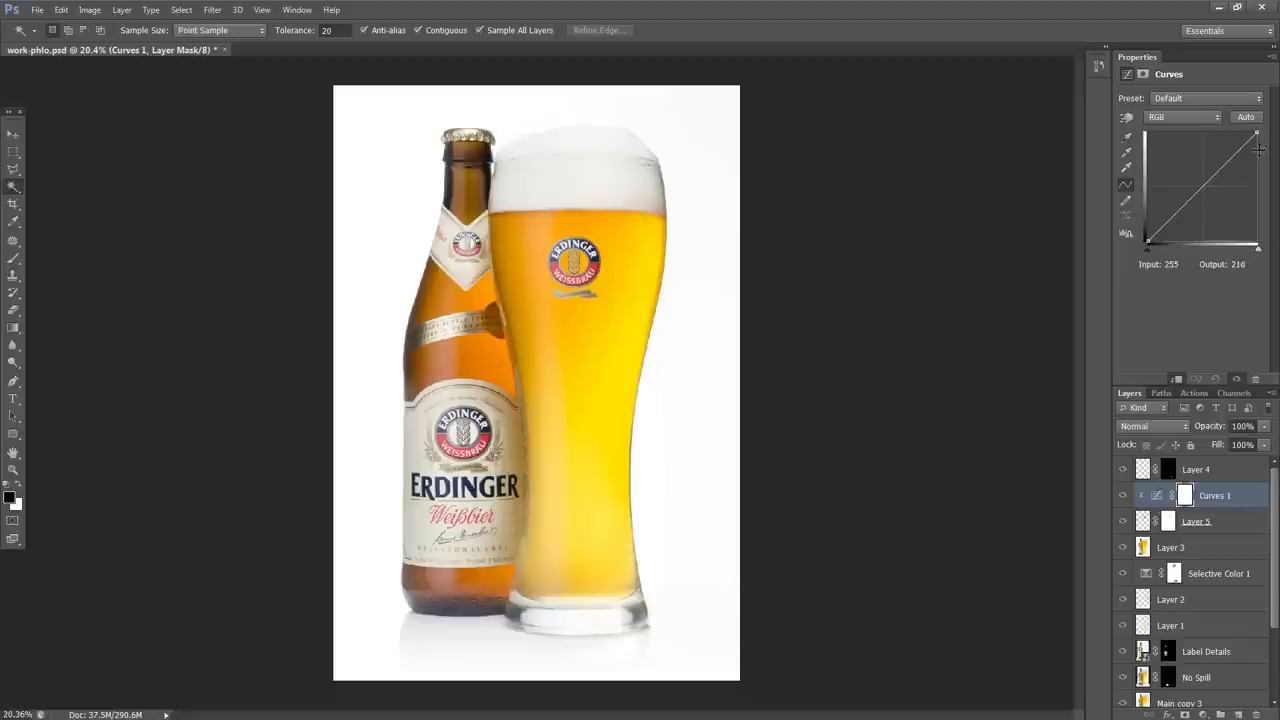
mouse_move(1257, 135)
left_mouse_down()
mouse_move(1264, 158)
mouse_move(1276, 137)
left_mouse_up()
scroll(540, 305, "up", 3)
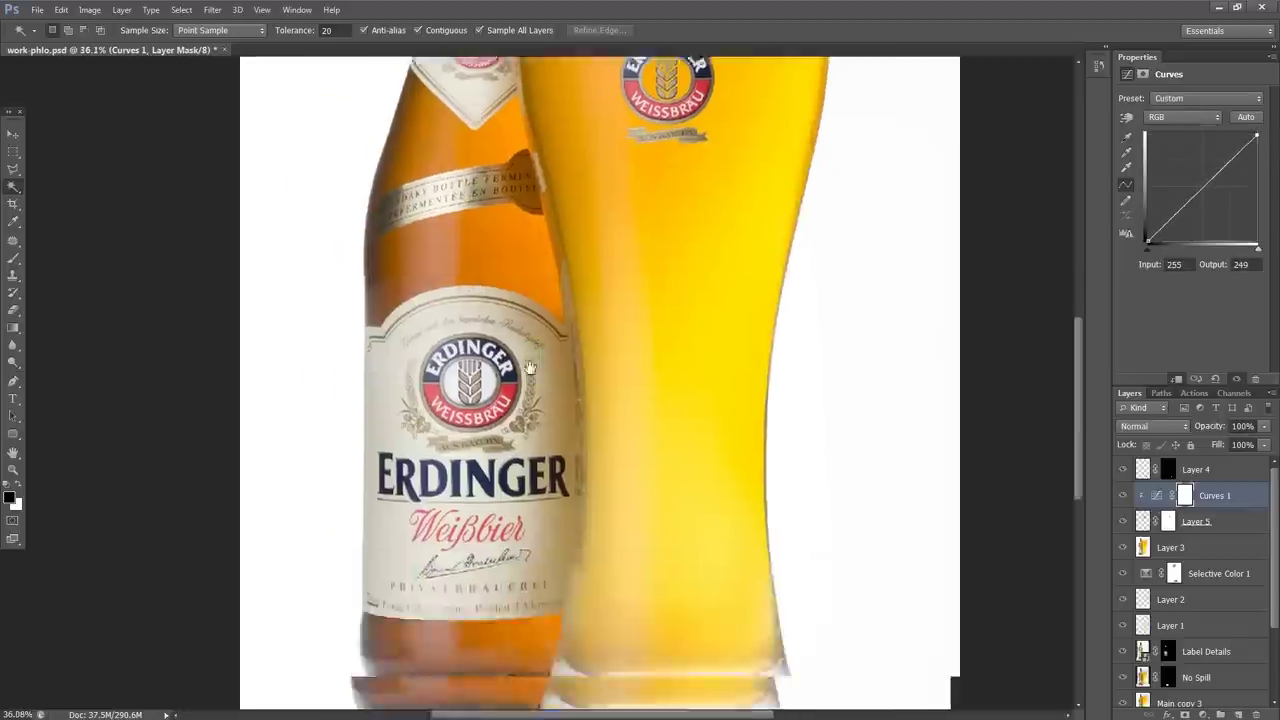
scroll(476, 416, "down", 3)
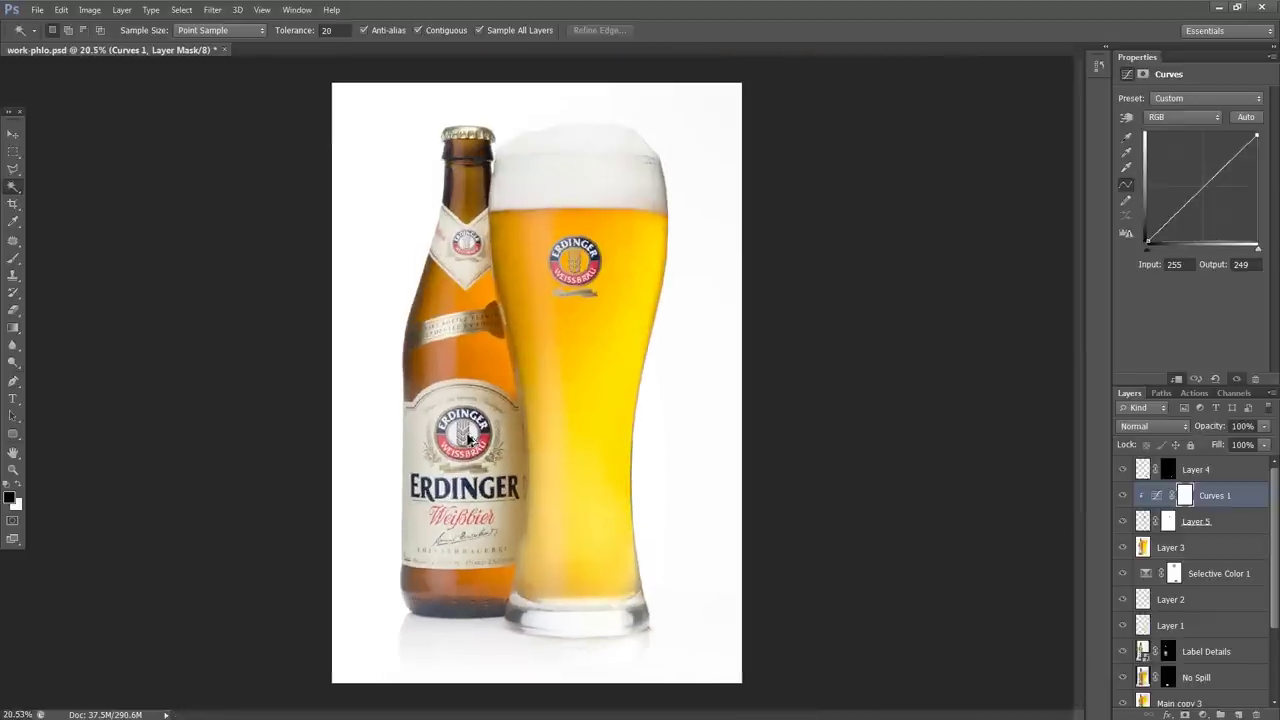